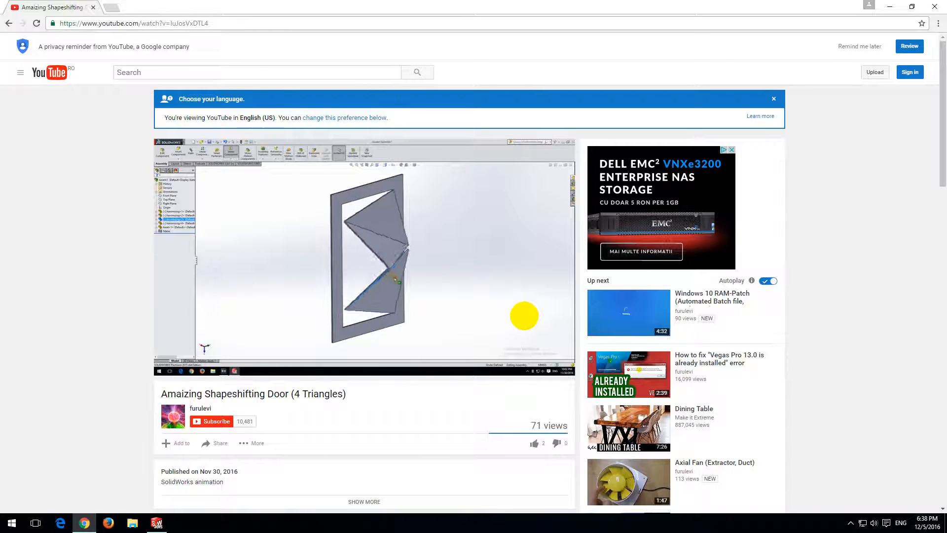
- Replay the opening of the shapeshifting door video and pause it about two seconds in to examine the triangular panels
mouse_move(530, 318)
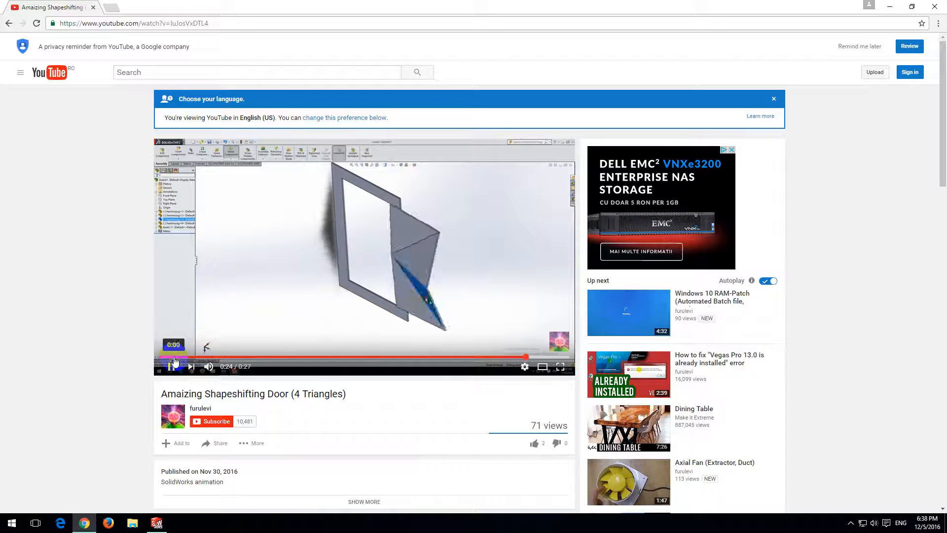
click(160, 356)
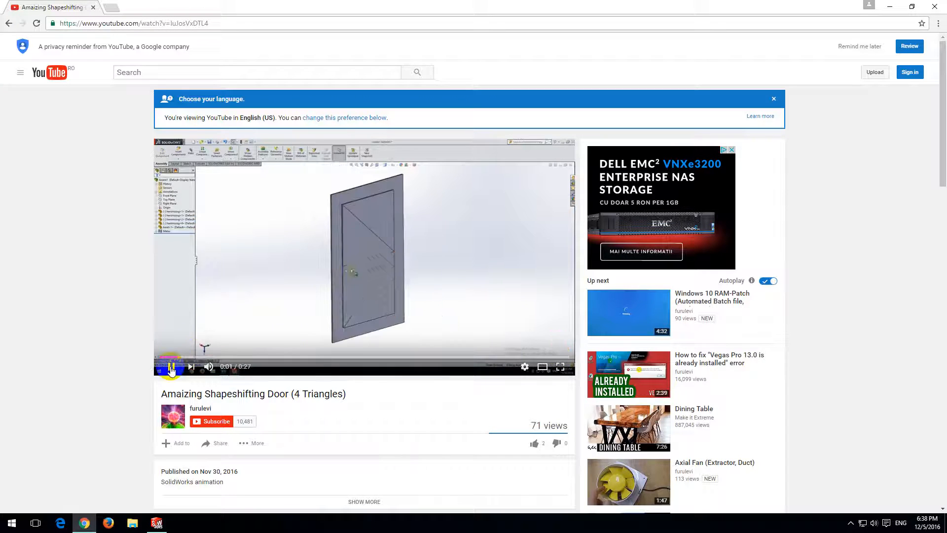
click(172, 368)
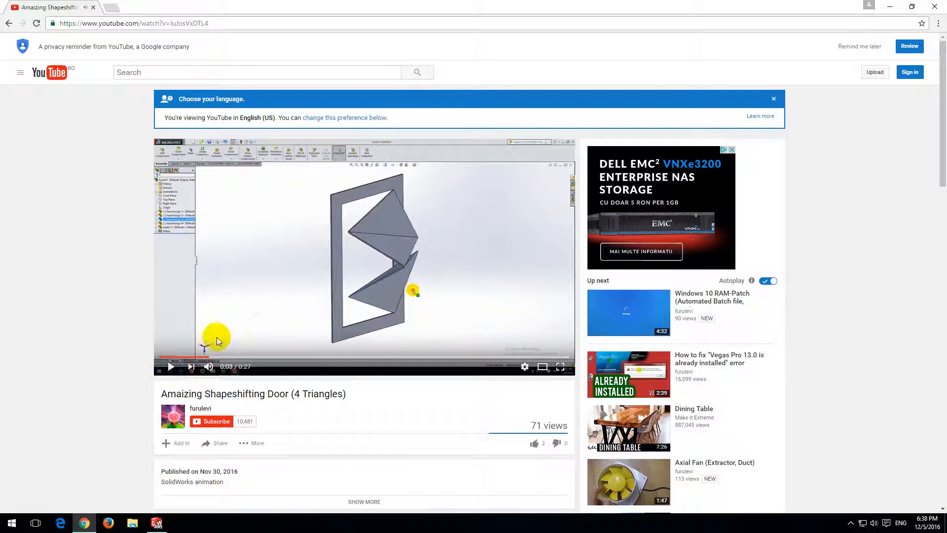
click(180, 357)
click(241, 330)
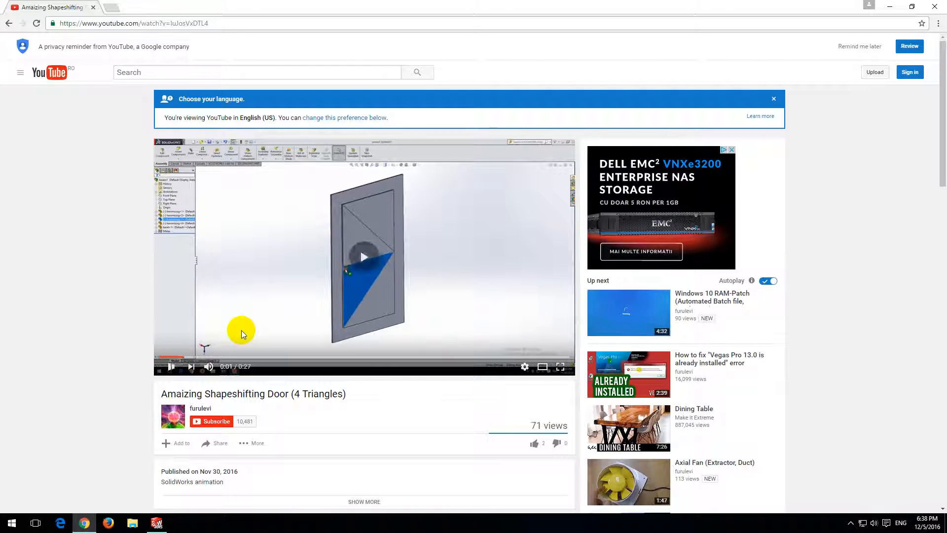
click(241, 330)
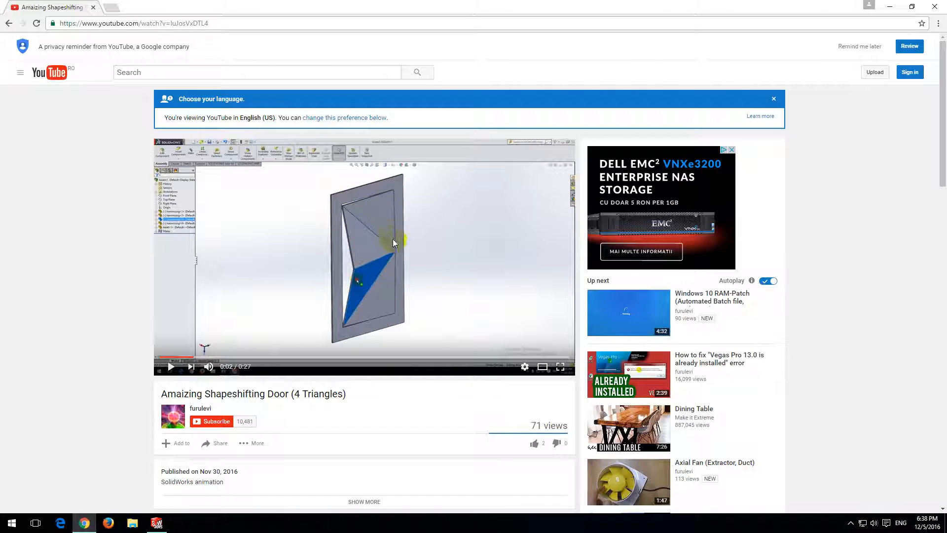
- Switch to SOLIDWORKS and create a new part document
click(156, 522)
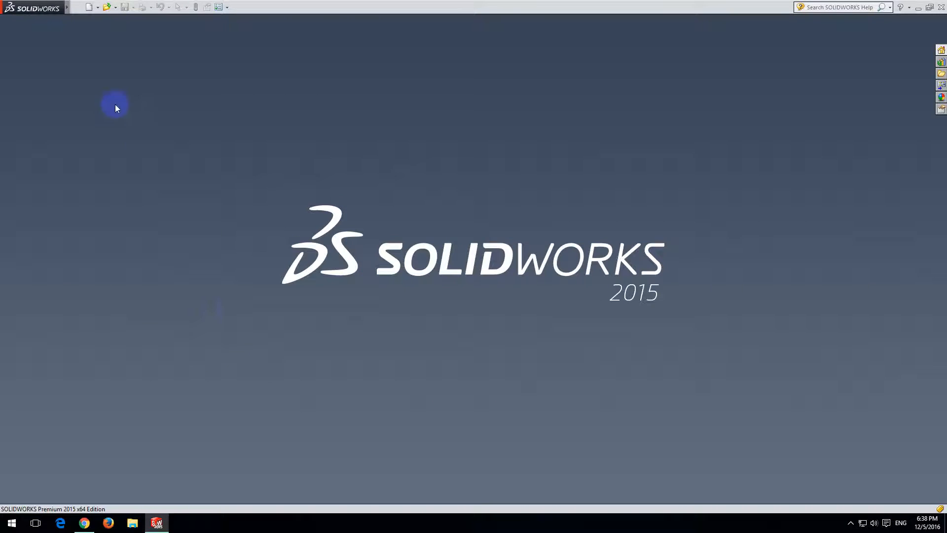
click(87, 8)
click(207, 197)
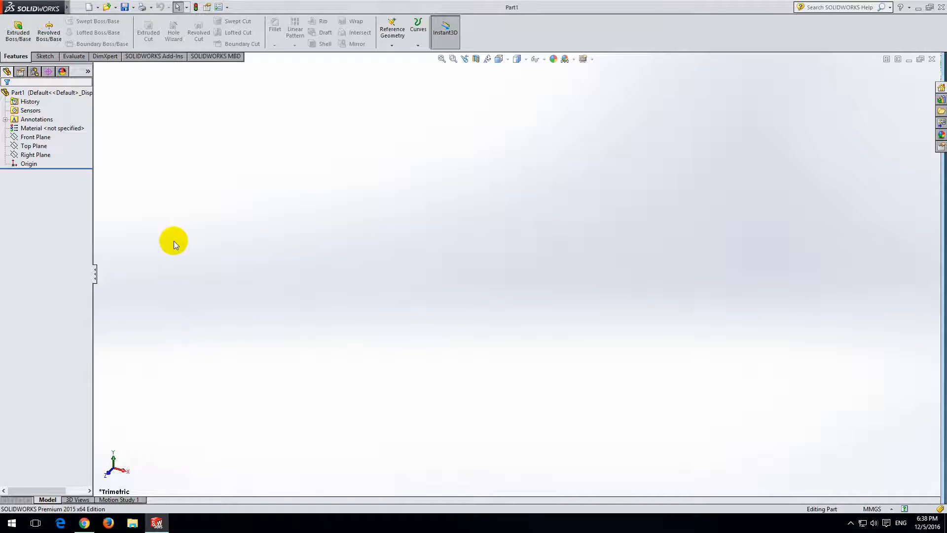
- Start a corner rectangle sketch on the Top Plane and orient the view normal to it
click(45, 57)
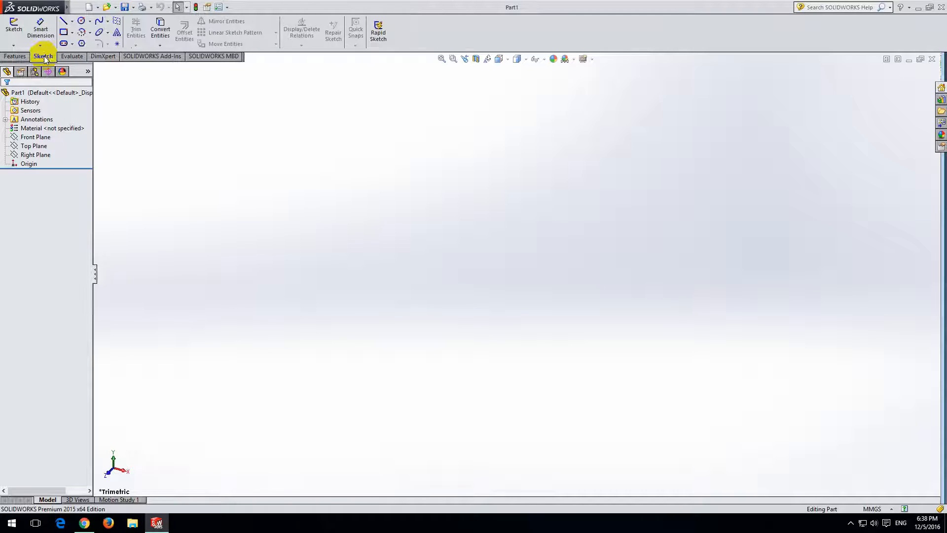
click(72, 33)
click(69, 34)
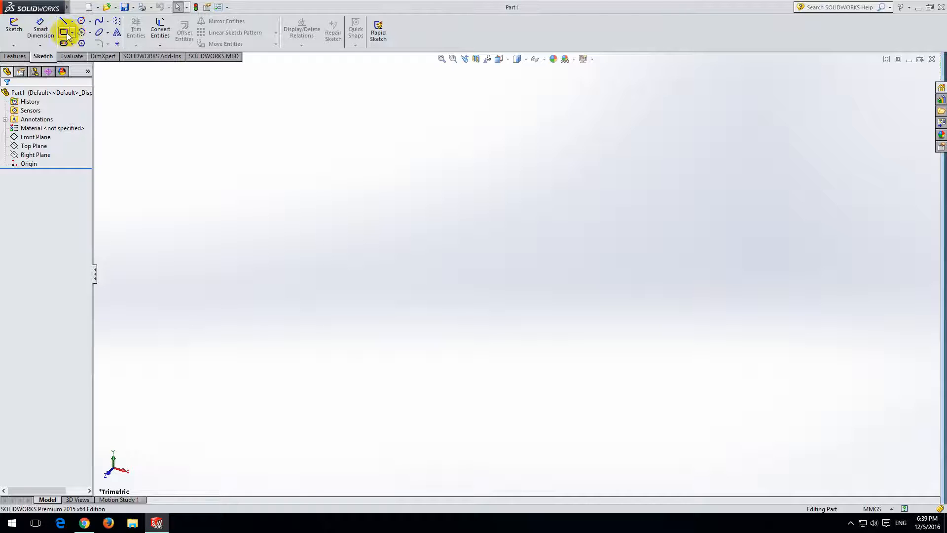
click(65, 34)
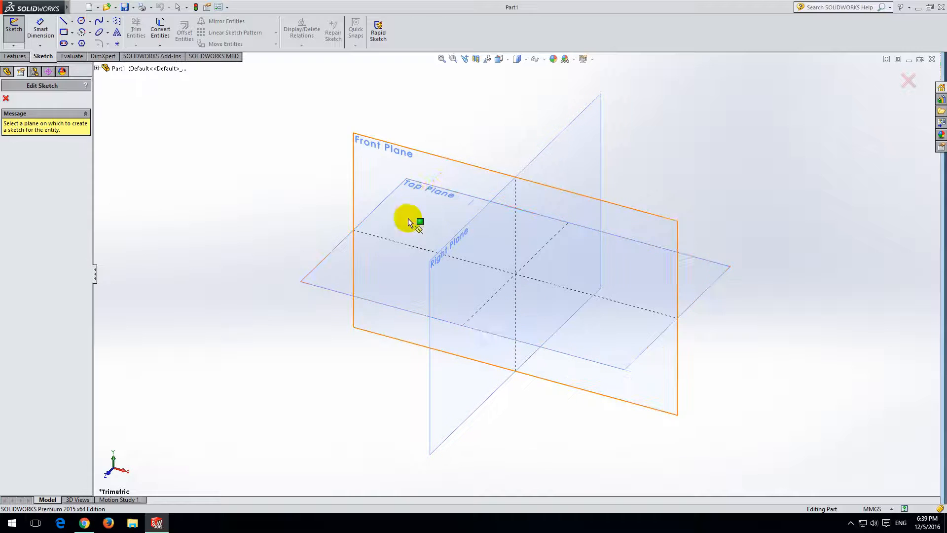
click(398, 279)
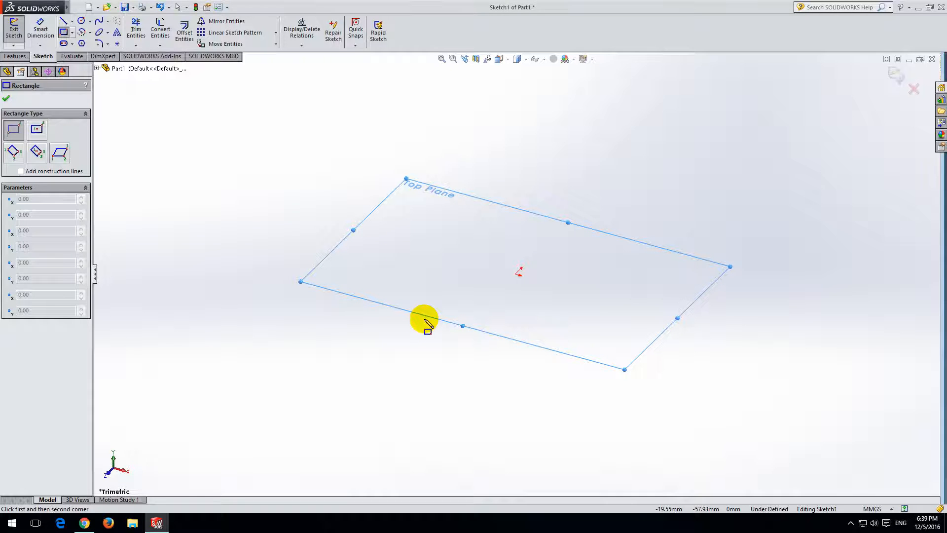
key(space)
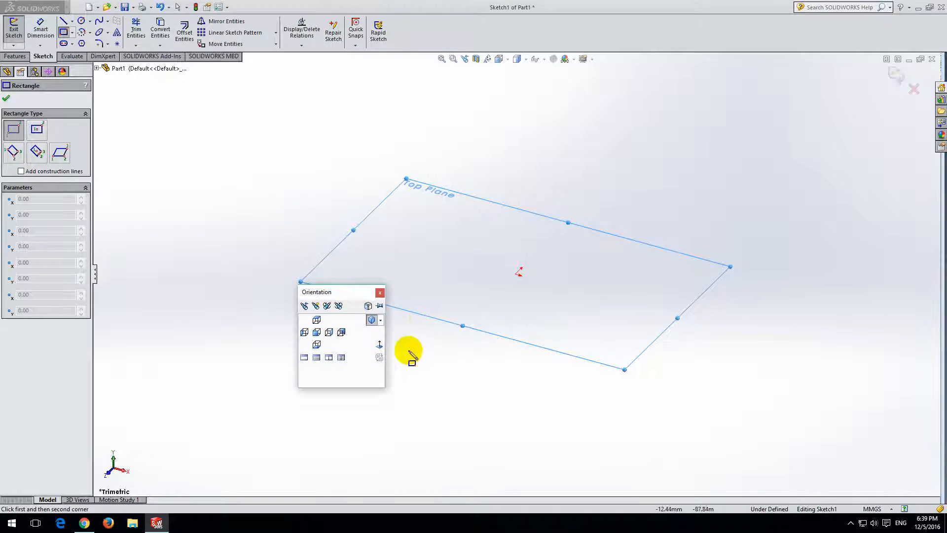
click(379, 345)
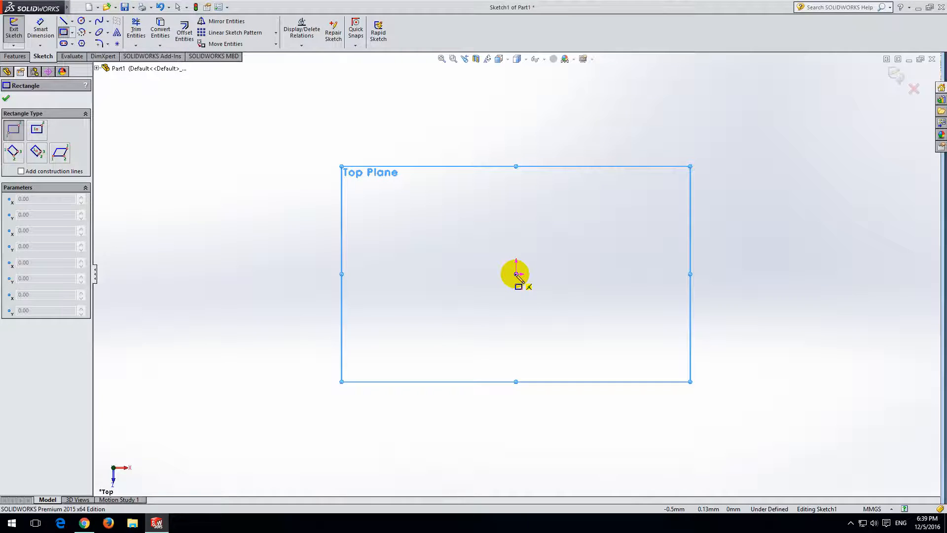
- Draw a rectangle about 66 by 96 mm from the origin and a second one about 109 by 139 mm enclosing it
click(516, 274)
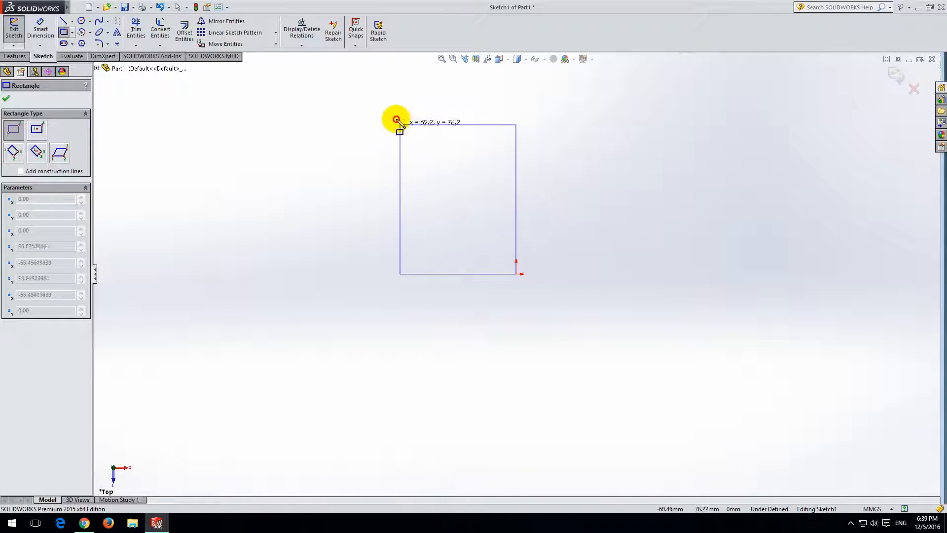
click(388, 86)
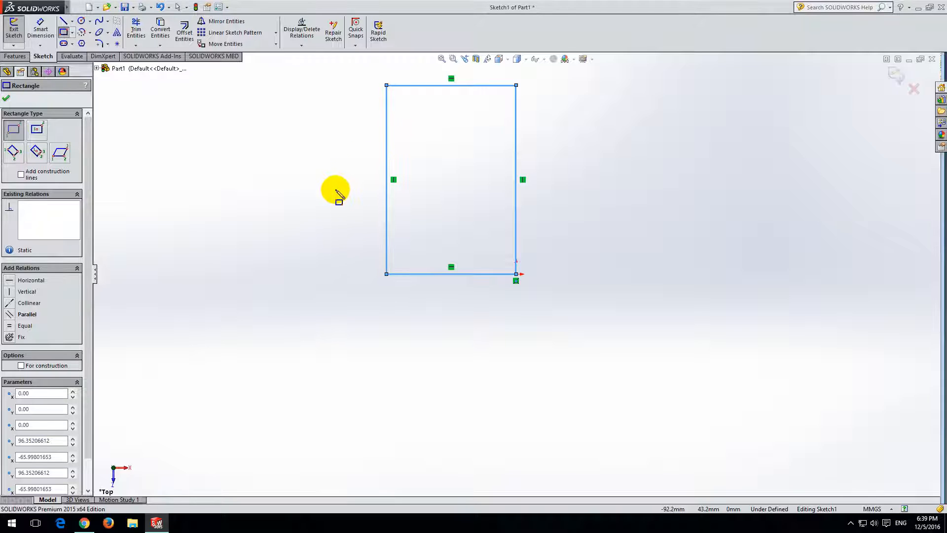
scroll(336, 190, up, 2)
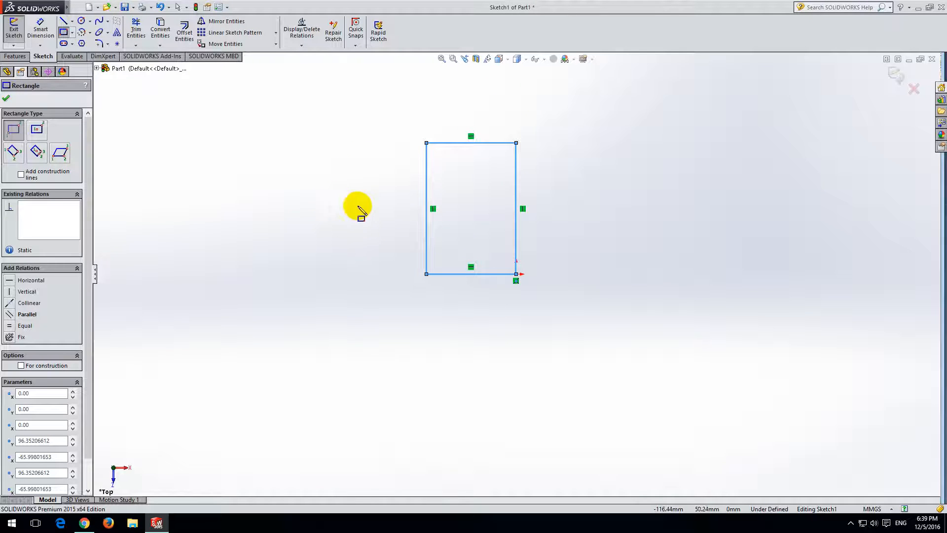
click(543, 296)
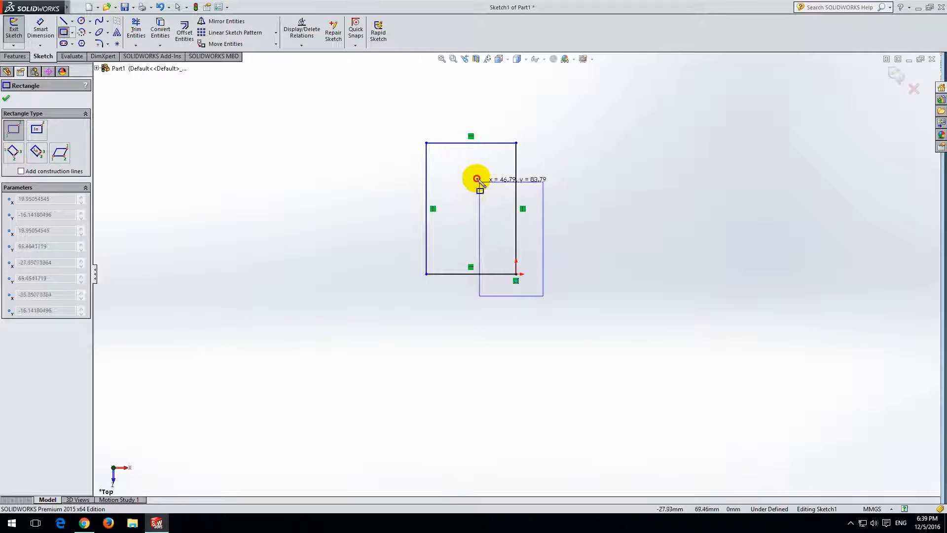
click(395, 107)
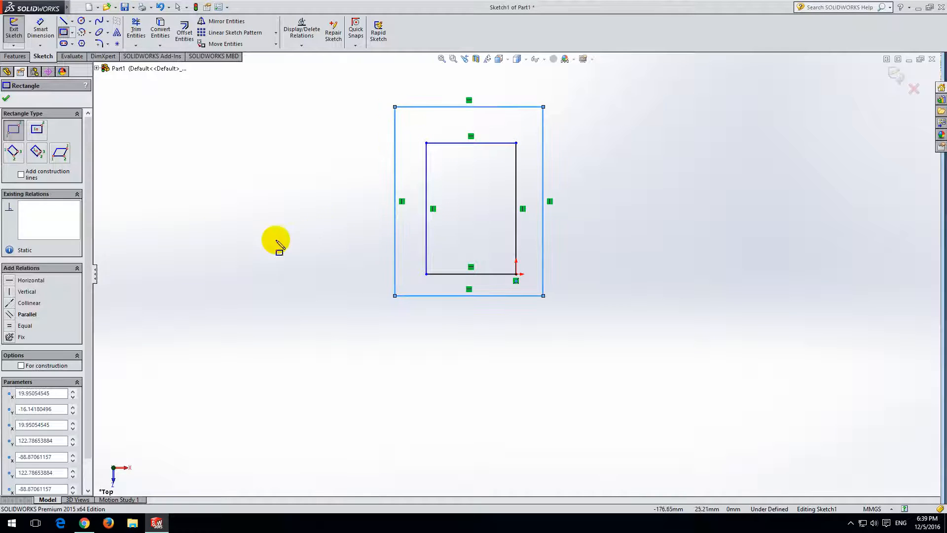
click(7, 100)
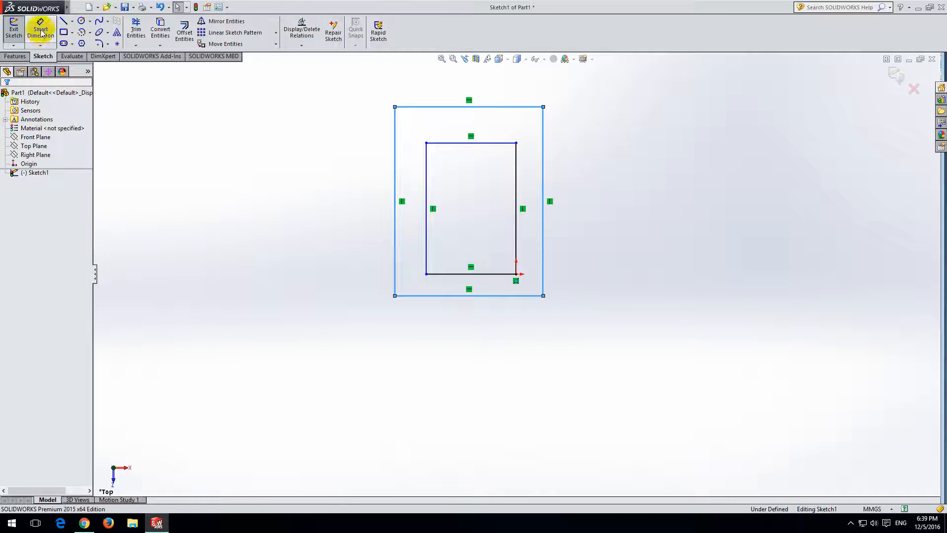
- Dimension the gap between the two rectangles' bottom edges as 100 mm and place the dimension text below the outer rectangle
click(41, 31)
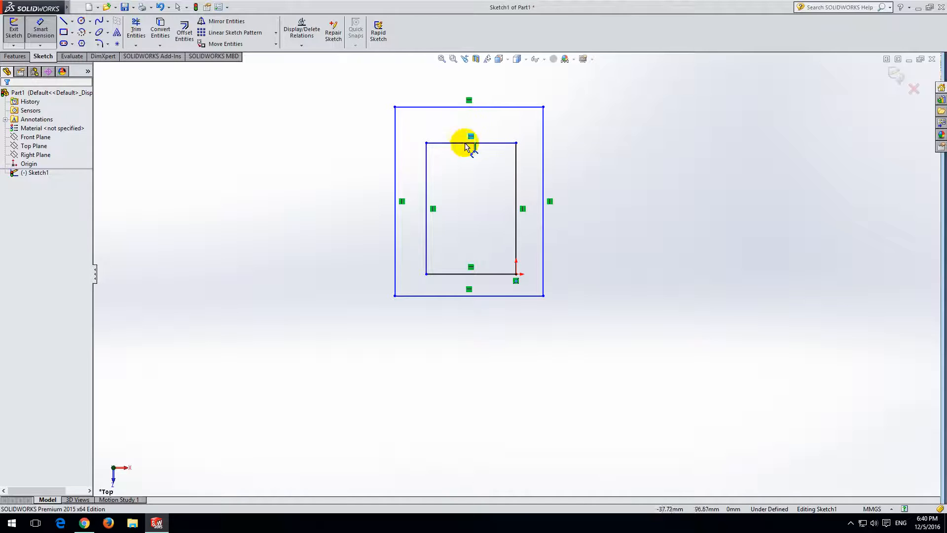
click(473, 275)
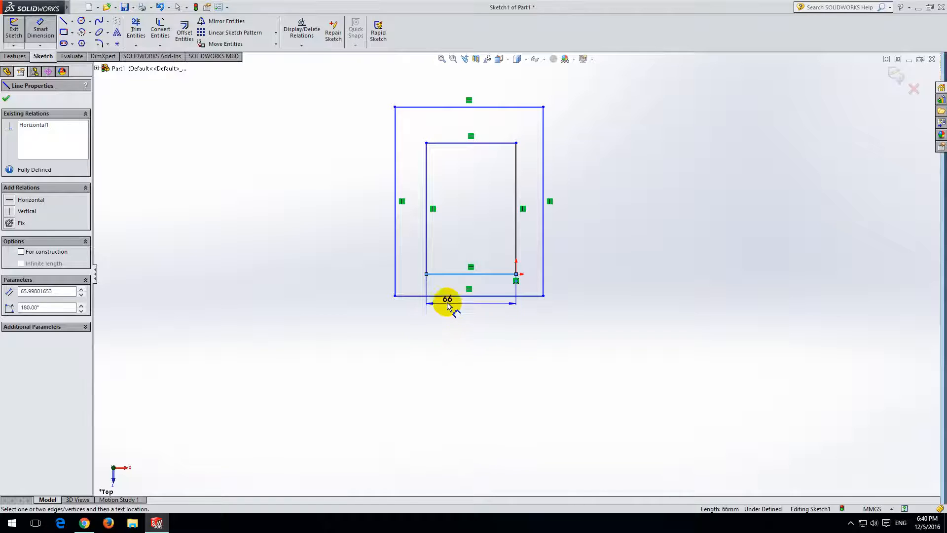
click(445, 296)
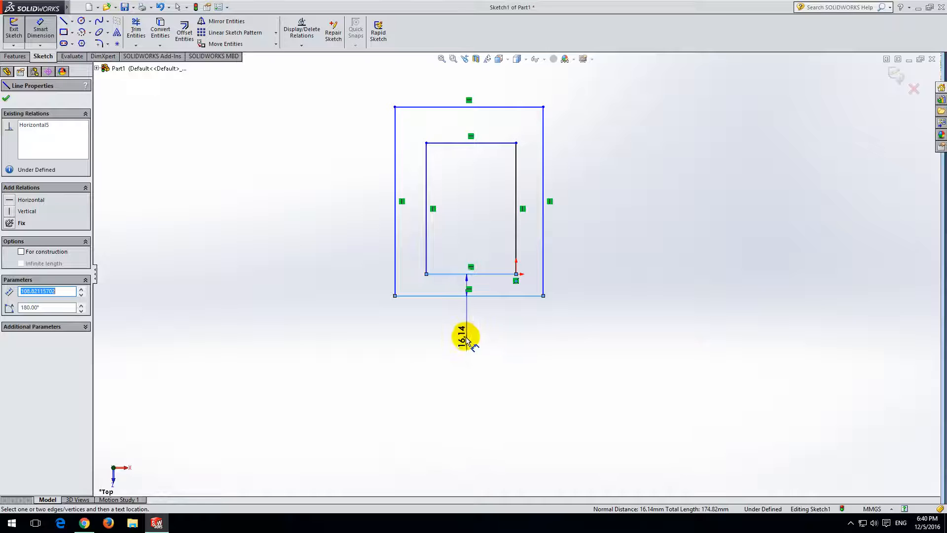
click(450, 328)
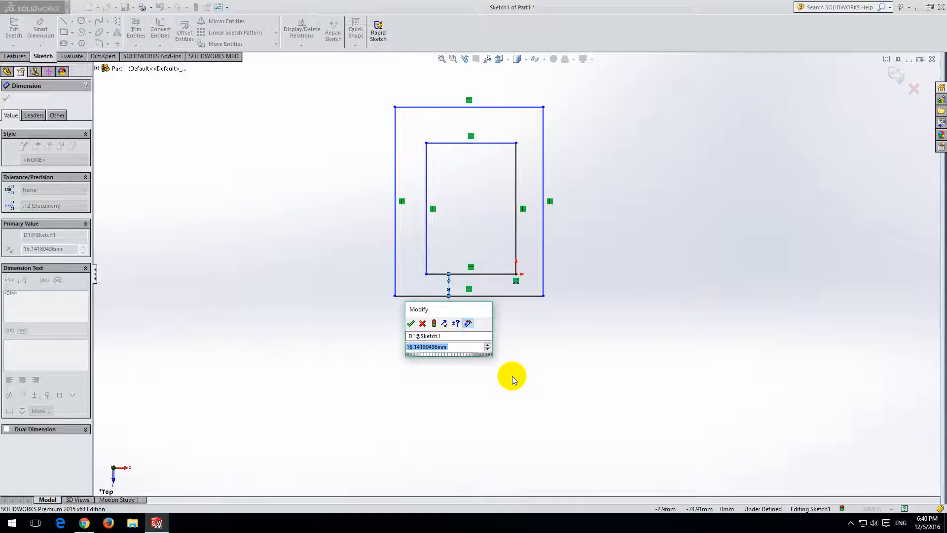
text(100)
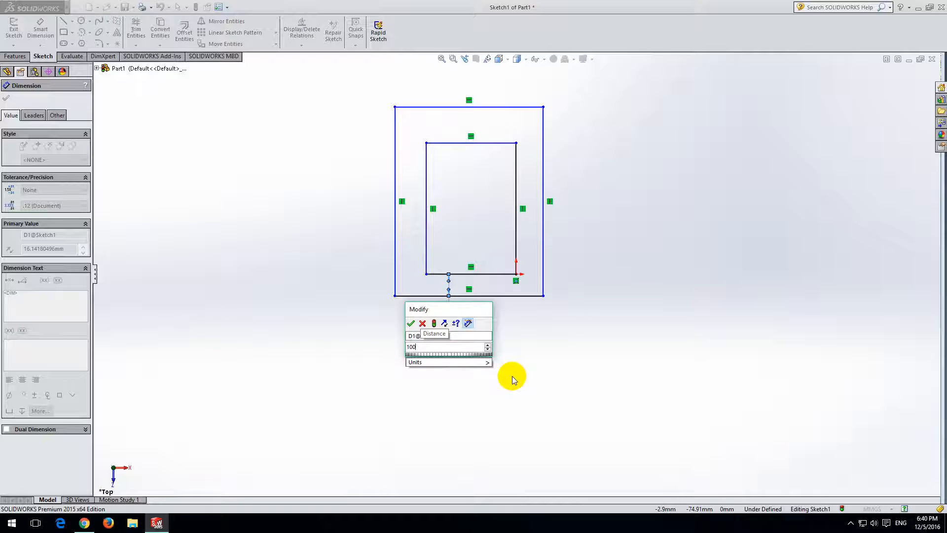
text(mm)
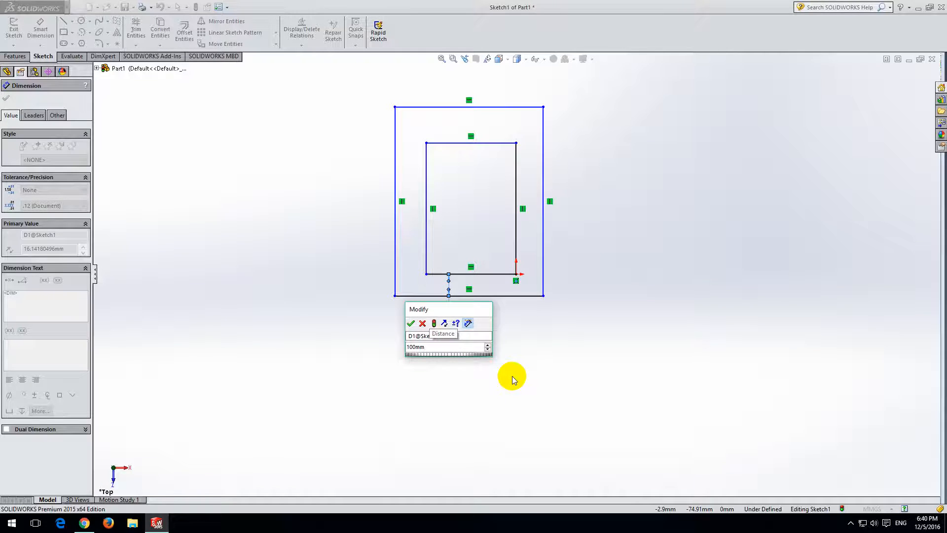
key(Return)
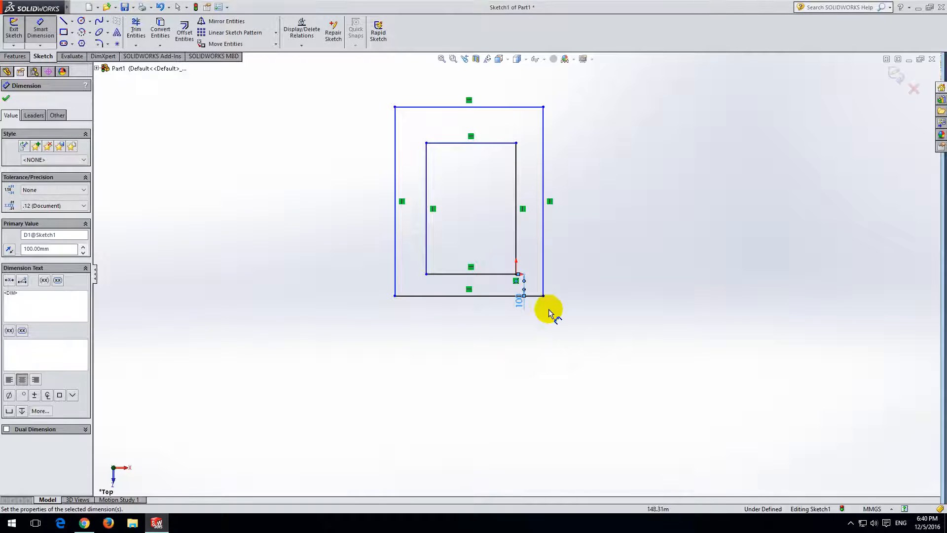
mouse_move(519, 304)
mouse_down()
mouse_move(477, 325)
mouse_move(450, 326)
mouse_up()
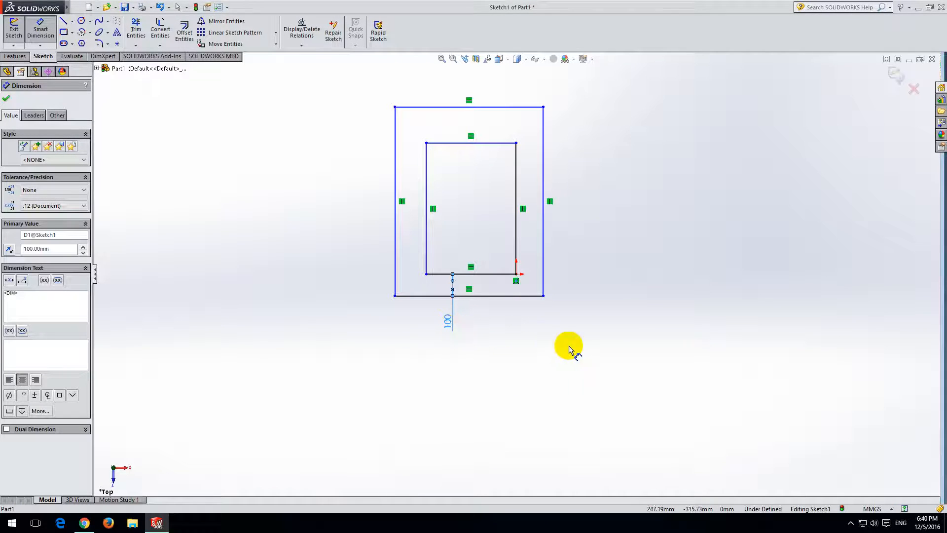
- Dimension the gap between the right edges of the inner and outer rectangles as 100 mm
click(516, 231)
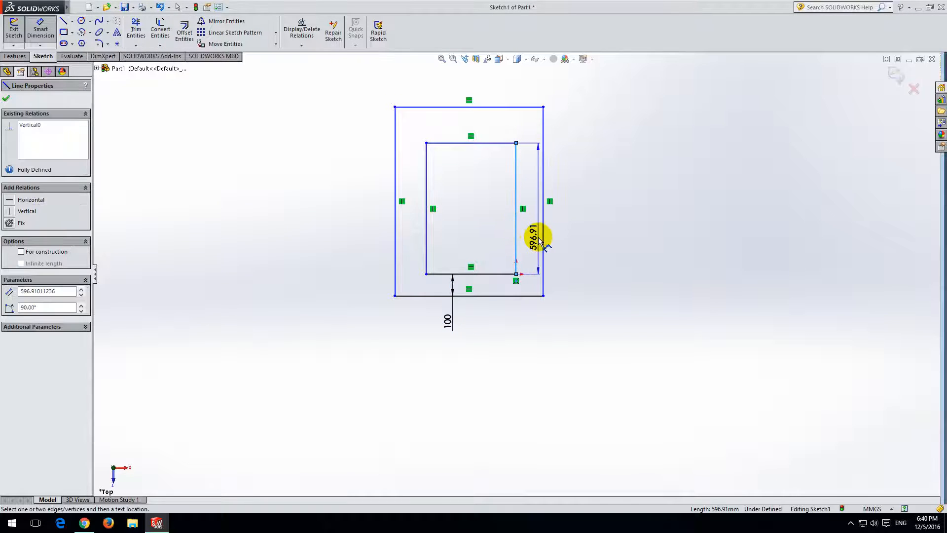
click(543, 236)
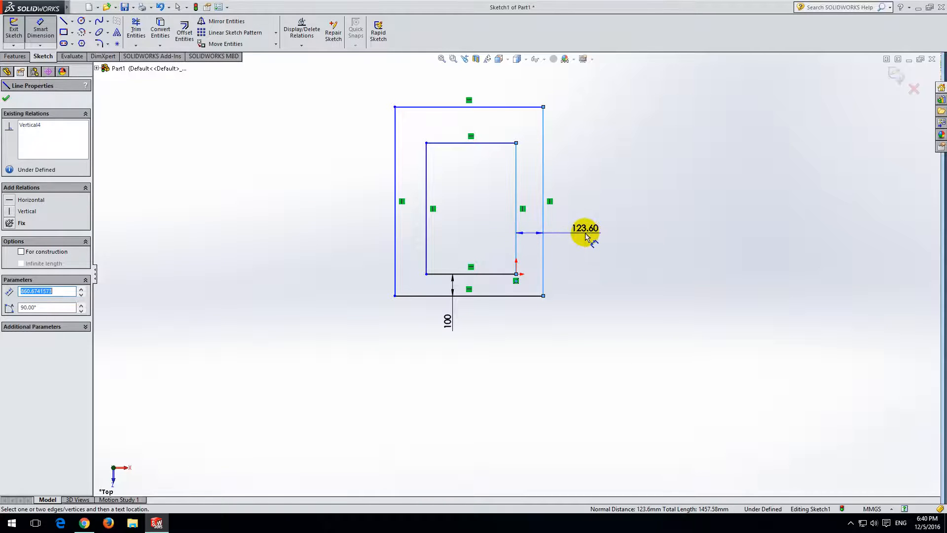
click(575, 237)
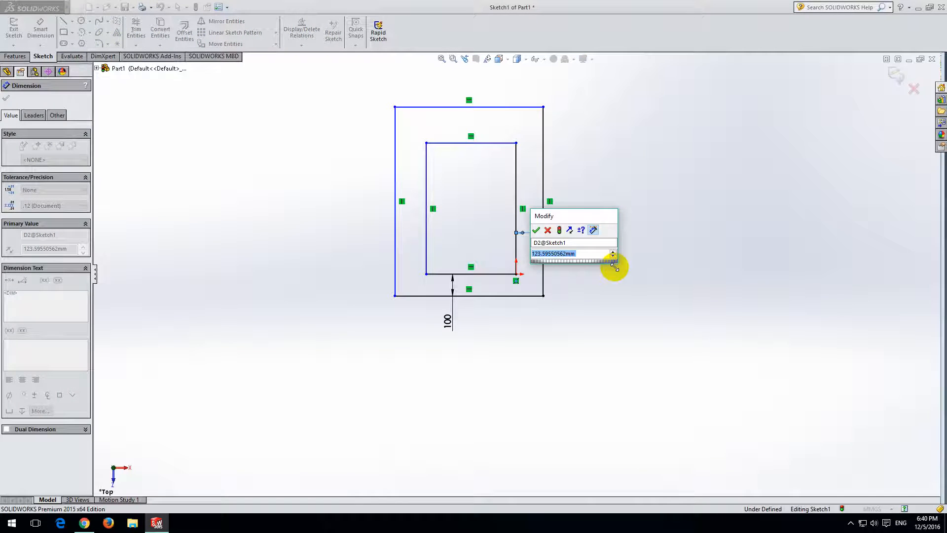
text(100)
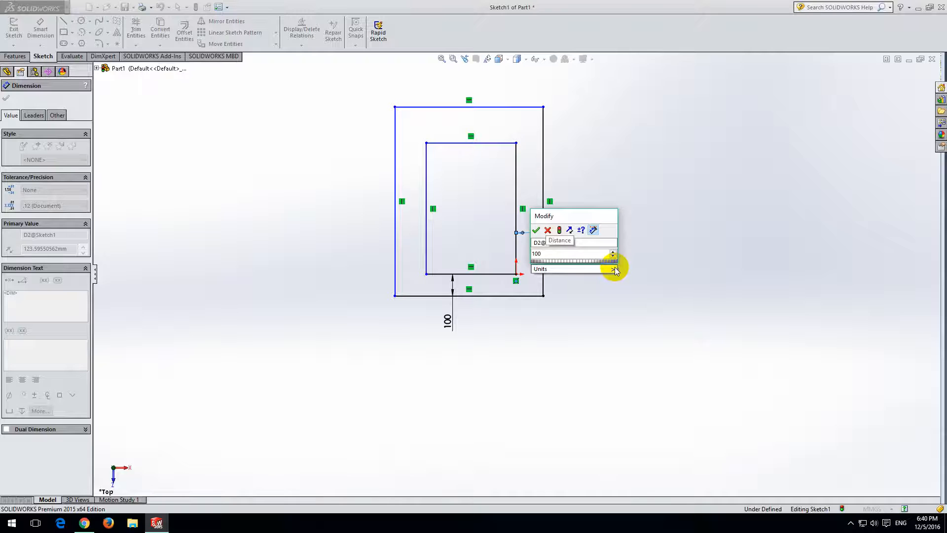
key(Return)
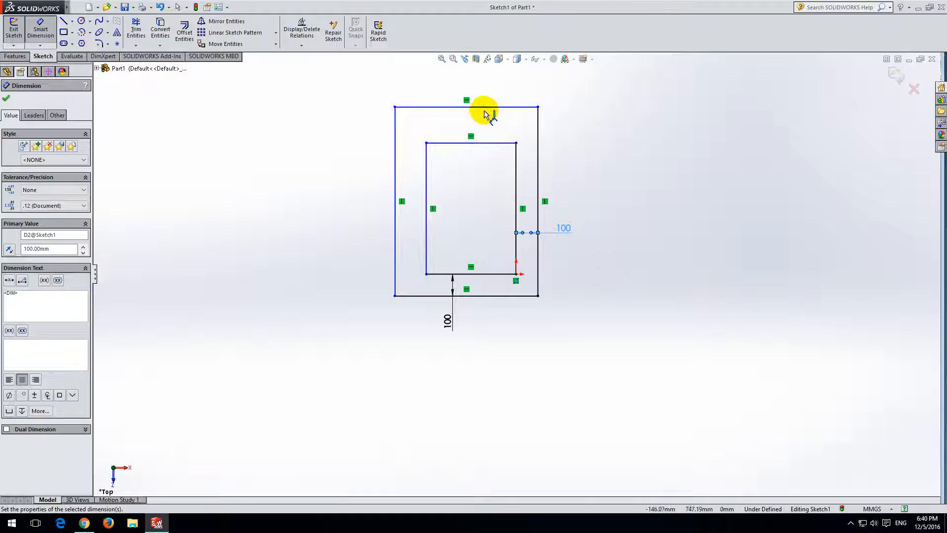
- Dimension the gap between the top edges of the outer and inner rectangles as 100 mm
click(487, 106)
click(481, 143)
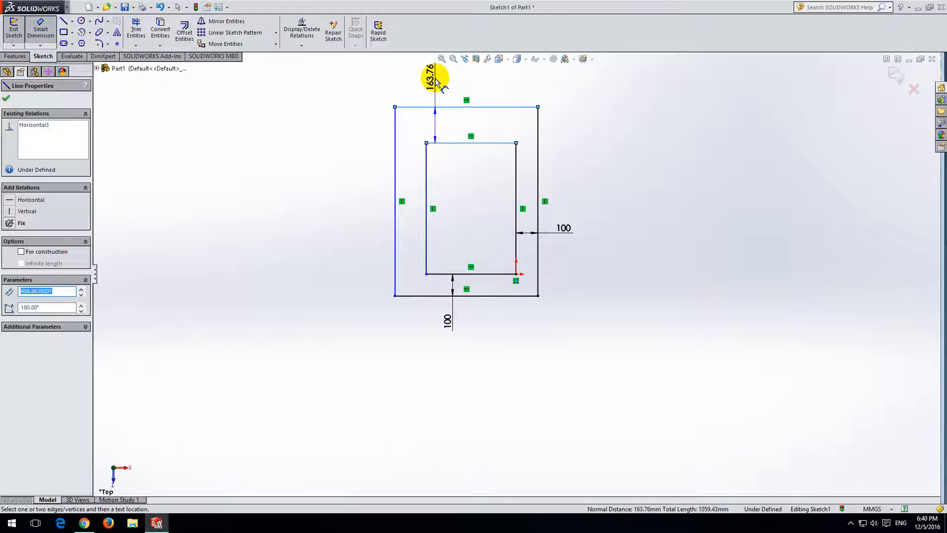
click(444, 79)
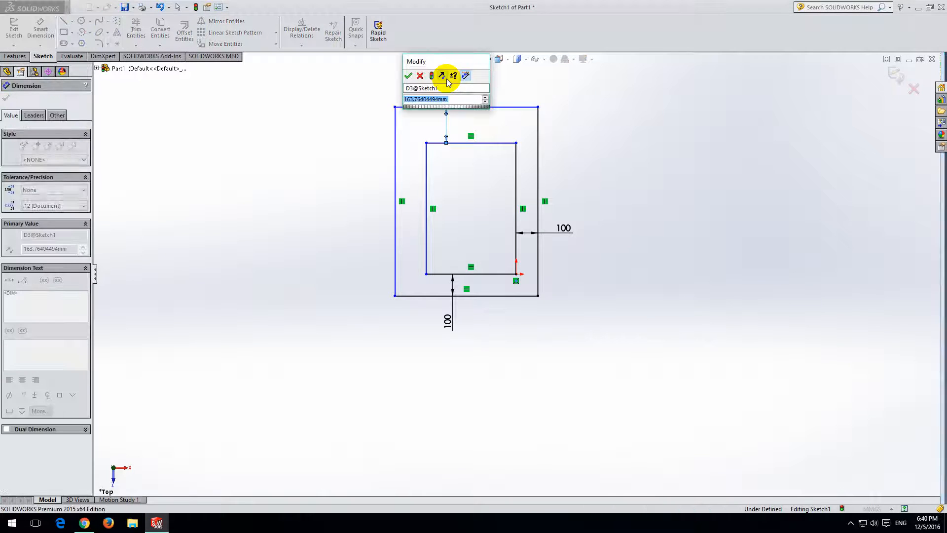
text(100)
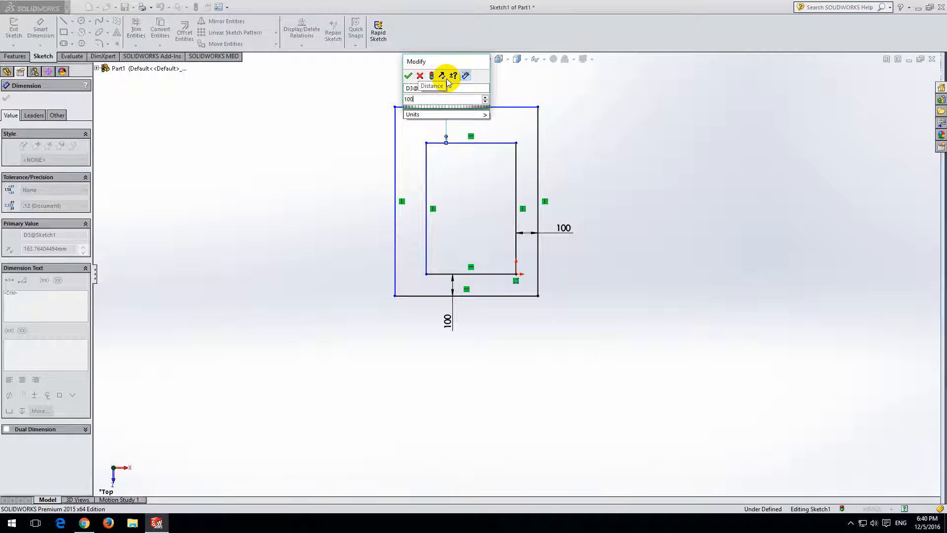
key(Return)
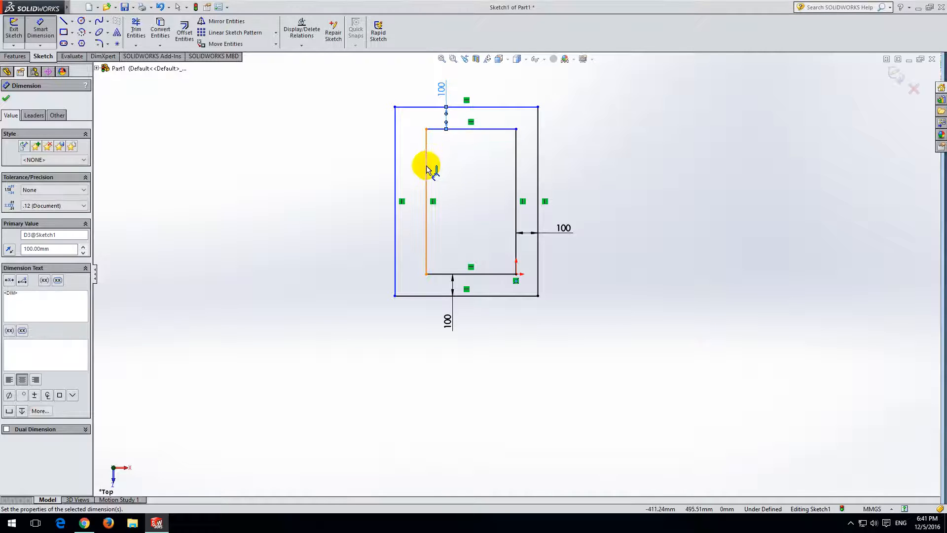
- Dimension the gap between the left edges of the inner and outer rectangles as 100 mm
click(427, 168)
click(395, 170)
click(354, 170)
text(100)
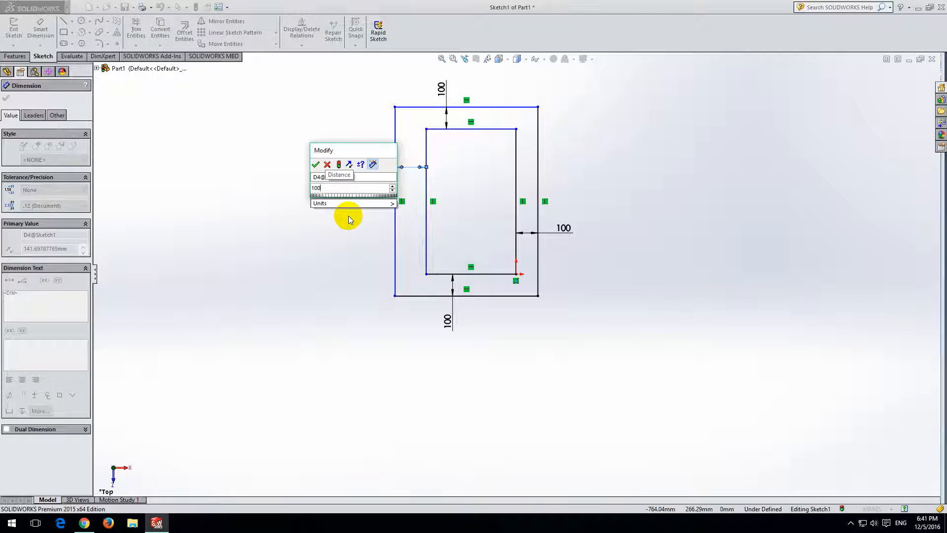
key(Return)
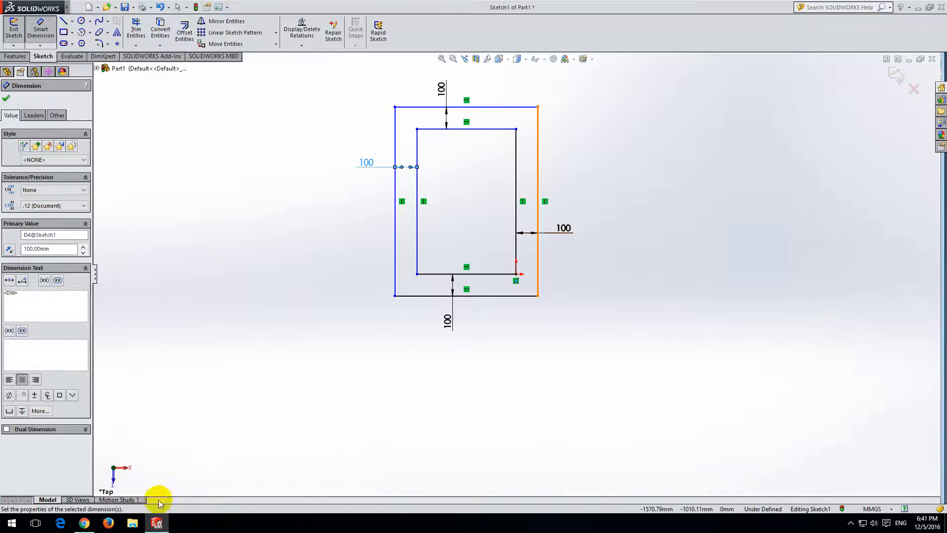
- Check the reference door video in the browser, return to SOLIDWORKS and dimension the inner rectangle's width as 400 mm
click(85, 523)
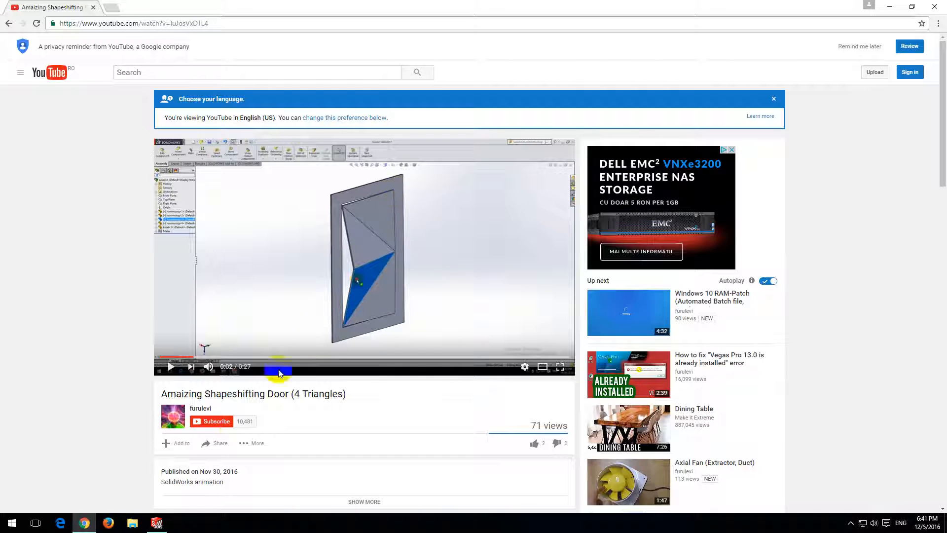
click(157, 522)
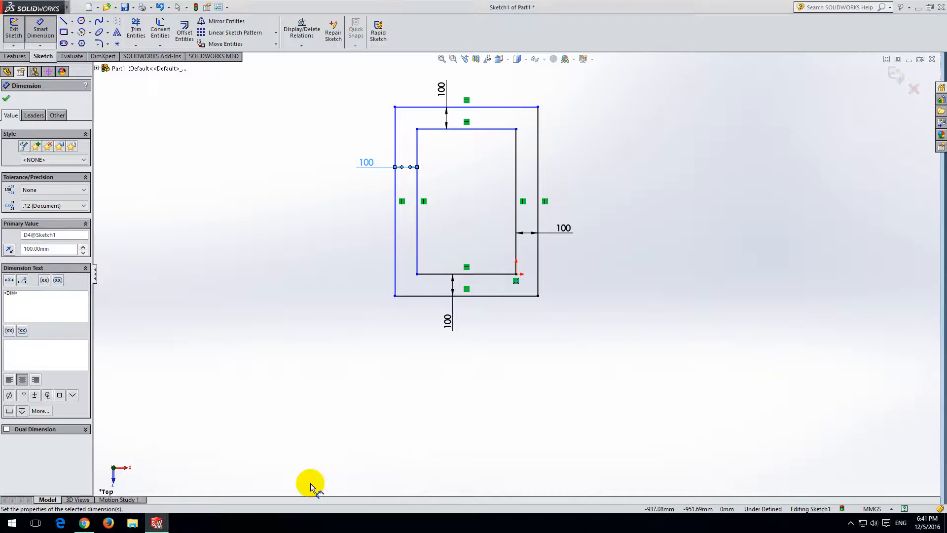
click(462, 274)
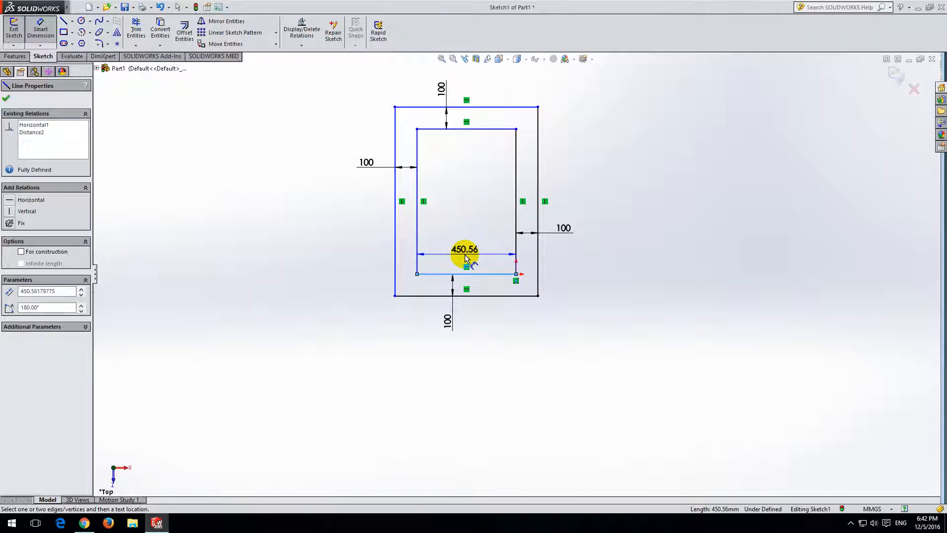
click(460, 252)
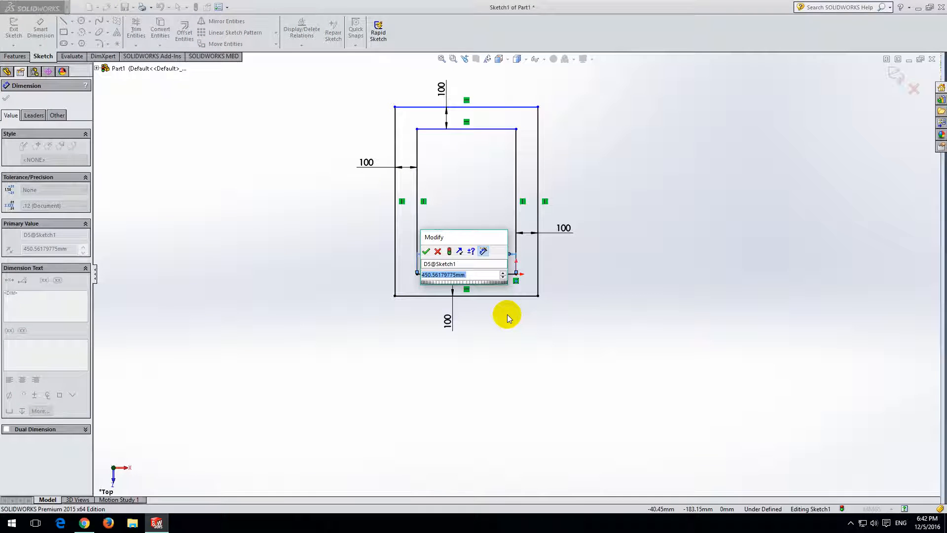
text(400)
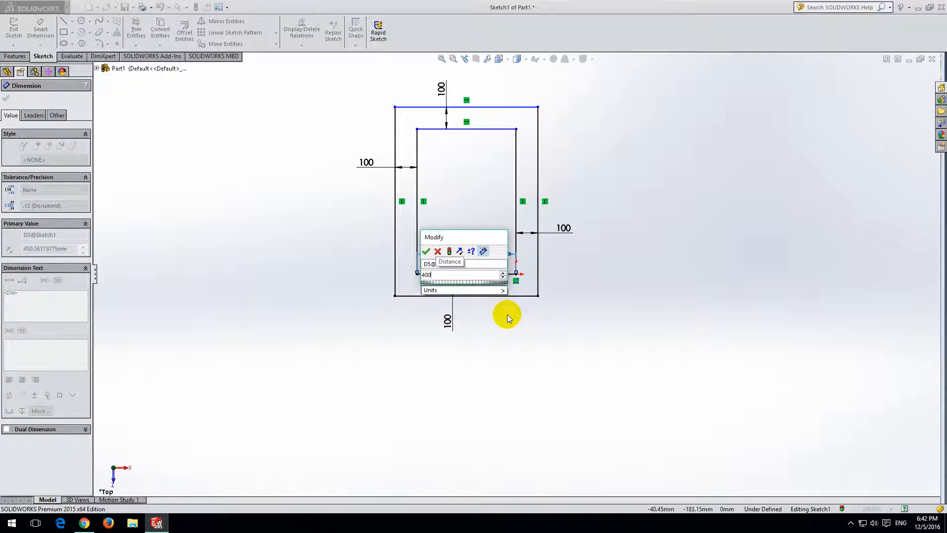
key(Return)
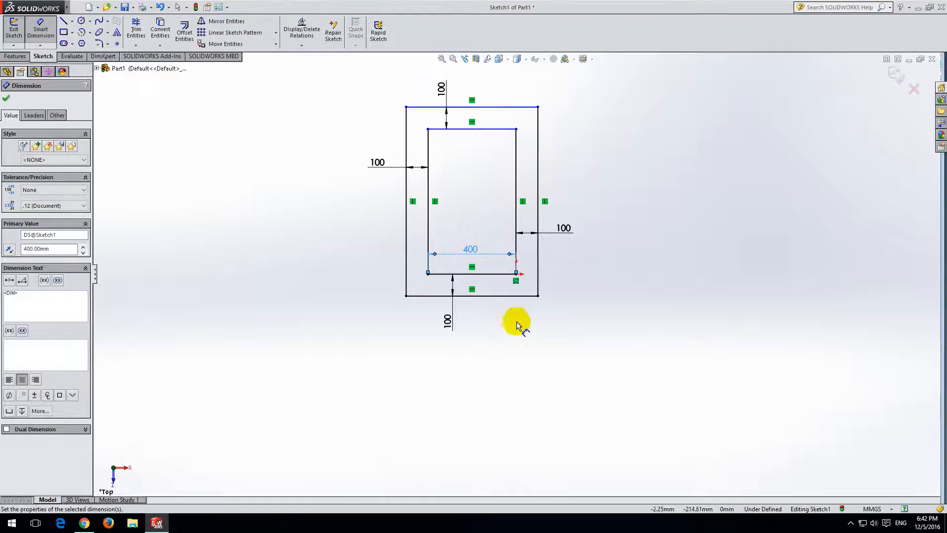
- Dimension the inner rectangle's height as 800 mm and finish dimensioning
click(516, 193)
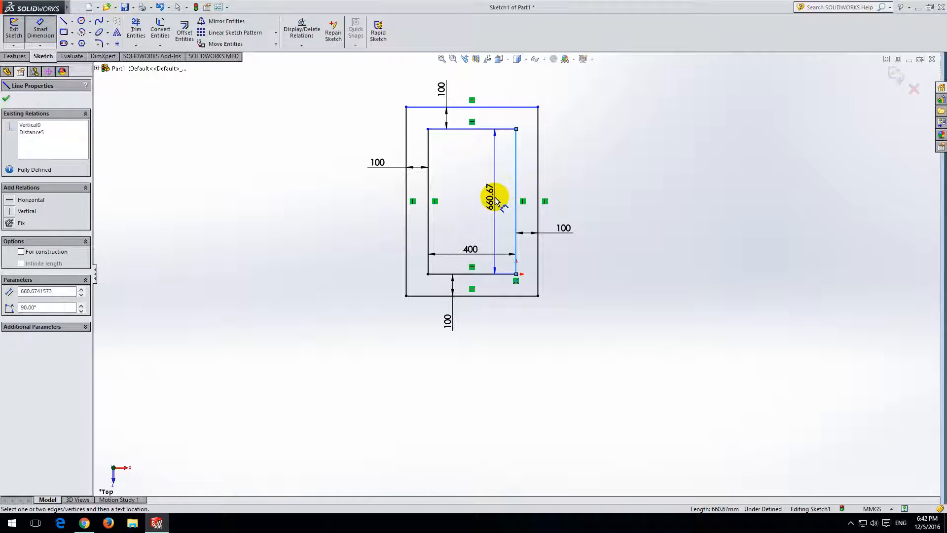
click(496, 199)
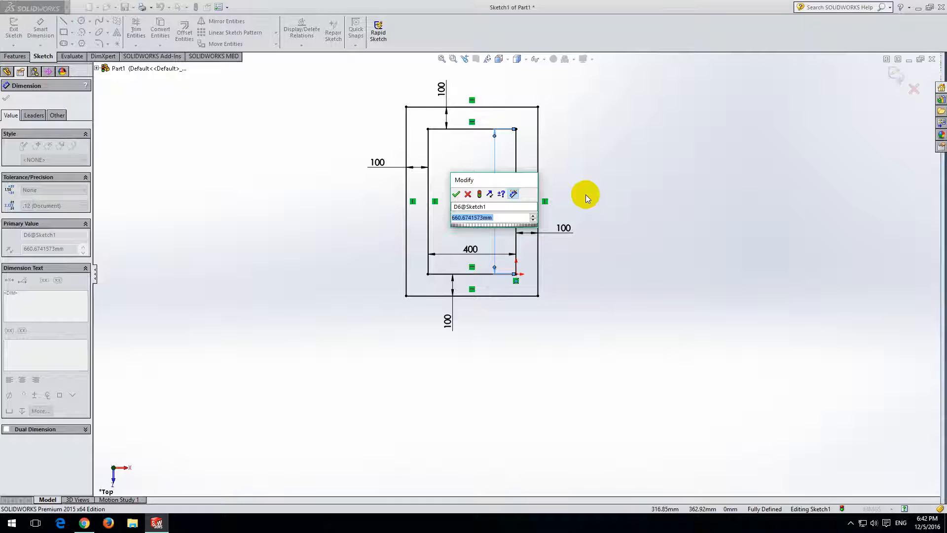
text(800)
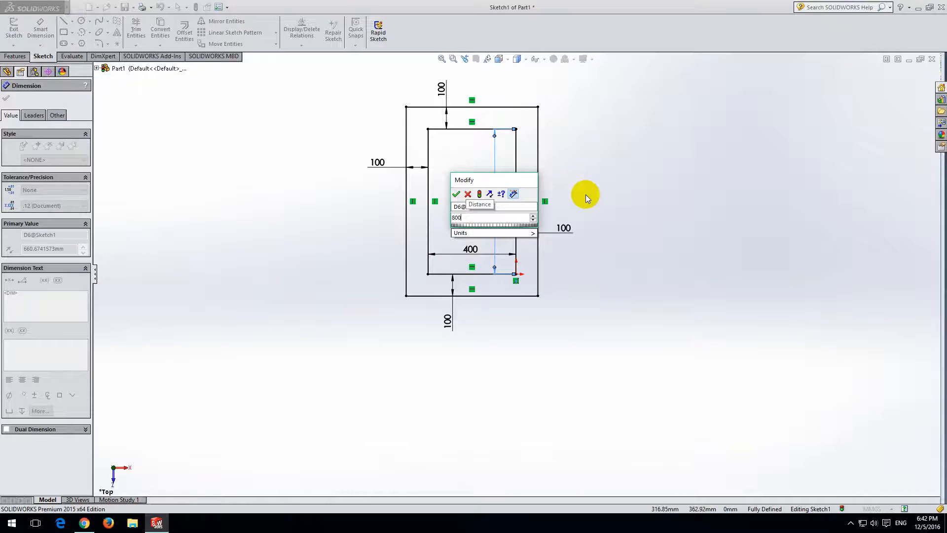
key(Return)
scroll(641, 252, up, 3)
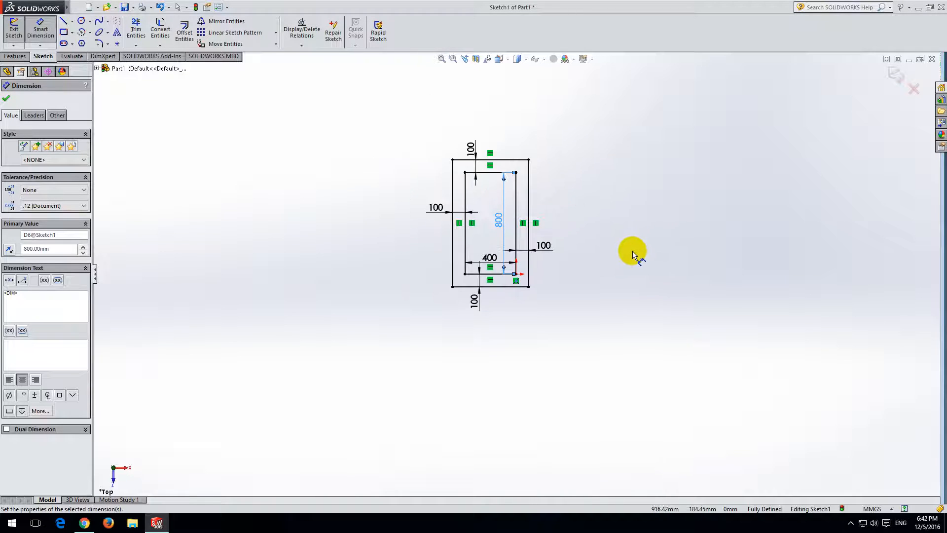
scroll(599, 257, down, 2)
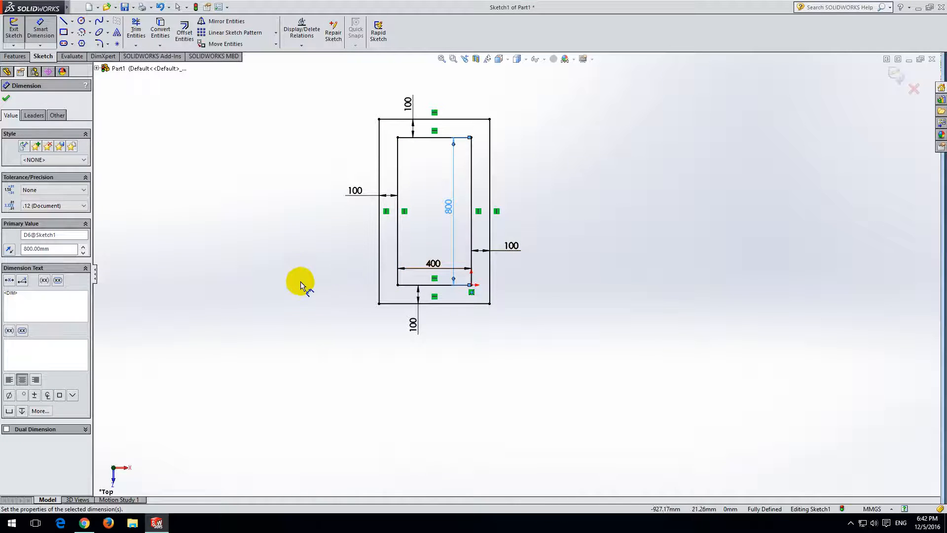
click(8, 99)
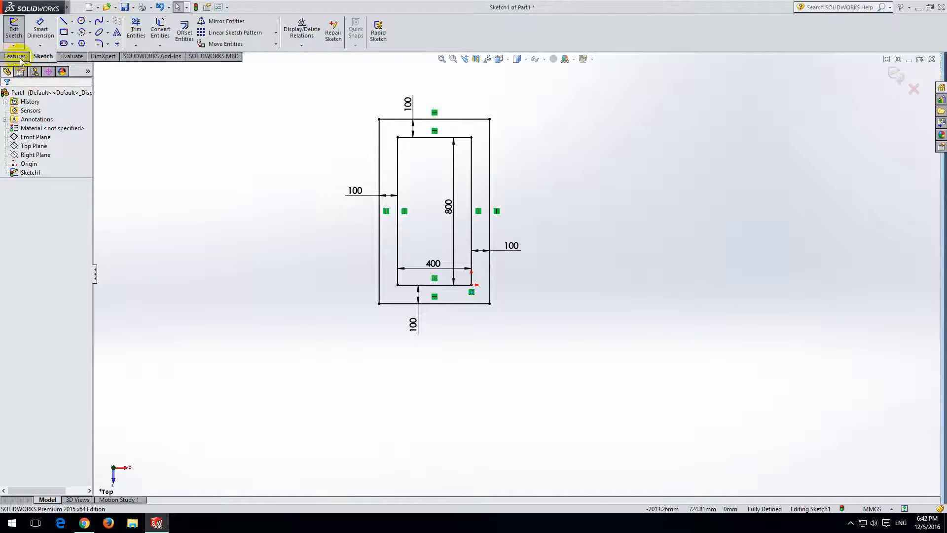
- Extrude the frame profile between the two rectangles as a blind boss 10 mm deep
click(19, 58)
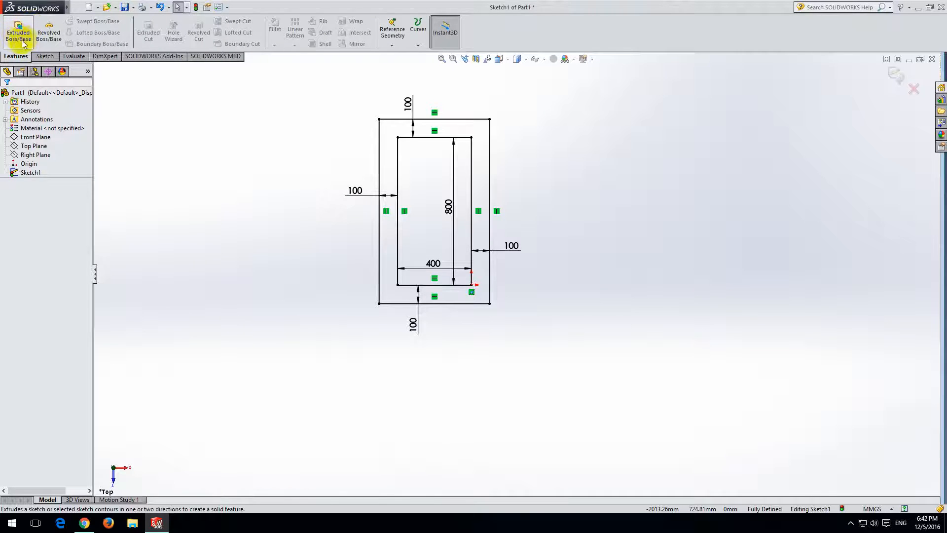
click(19, 35)
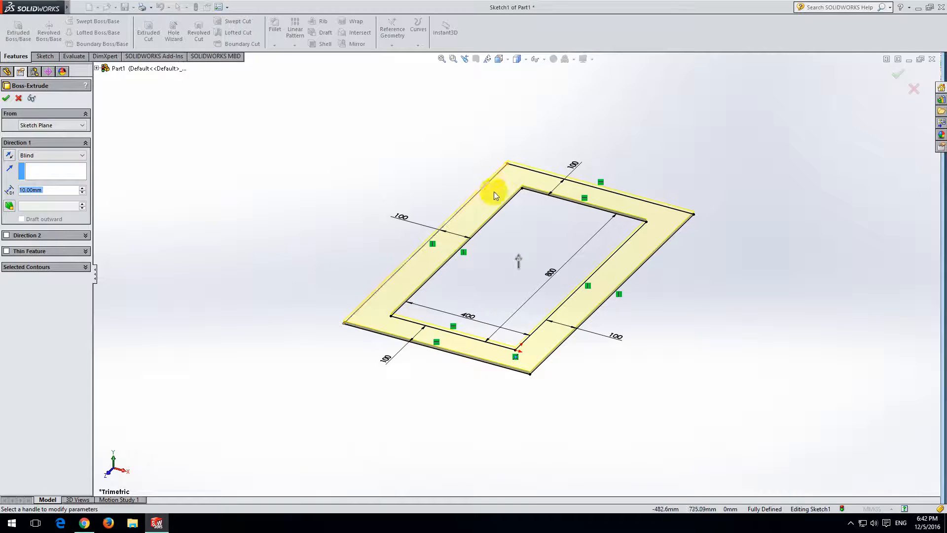
middle_drag(311, 268, 303, 247)
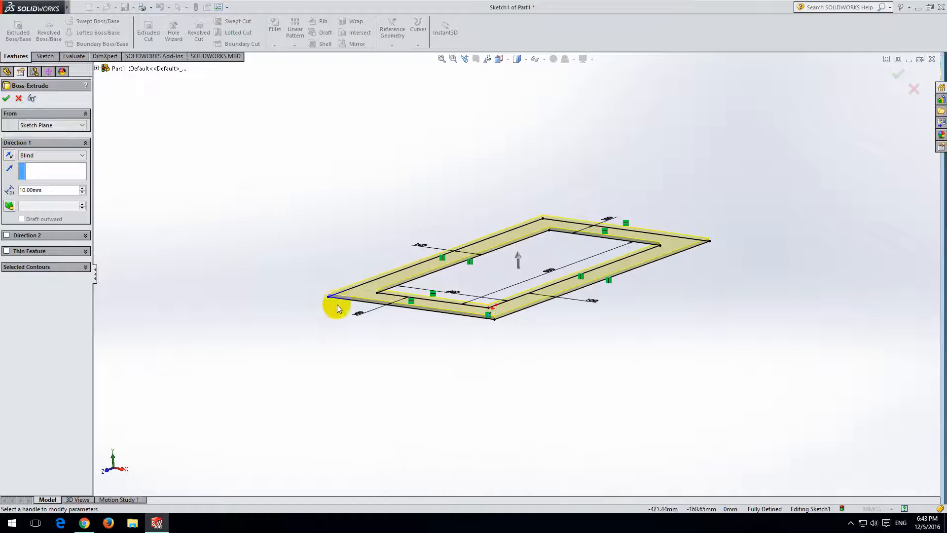
scroll(339, 294, down, 3)
scroll(429, 289, down, 3)
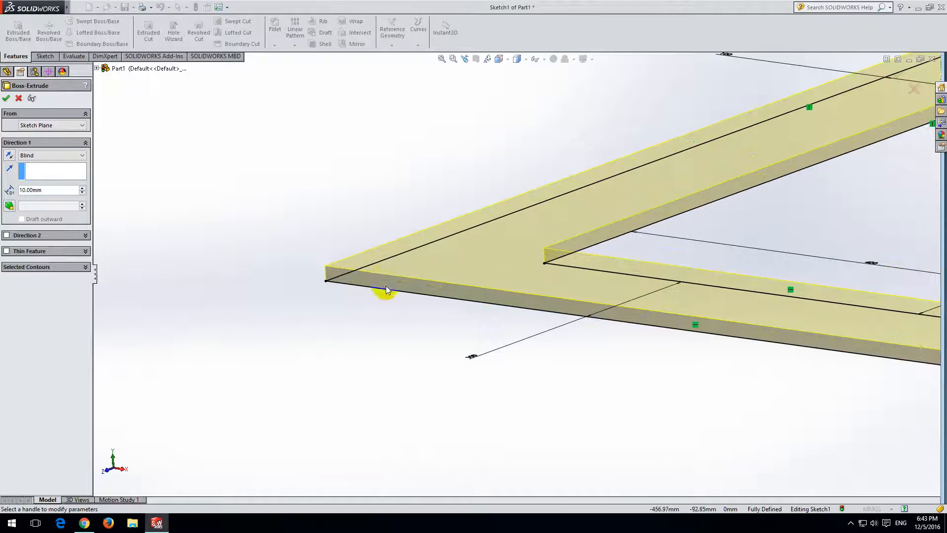
click(54, 190)
drag(55, 190, 15, 188)
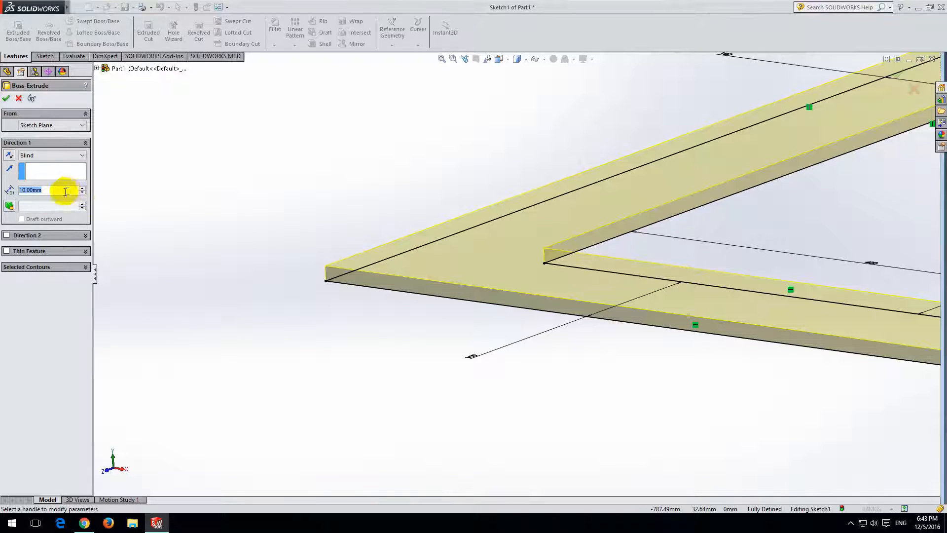
click(6, 101)
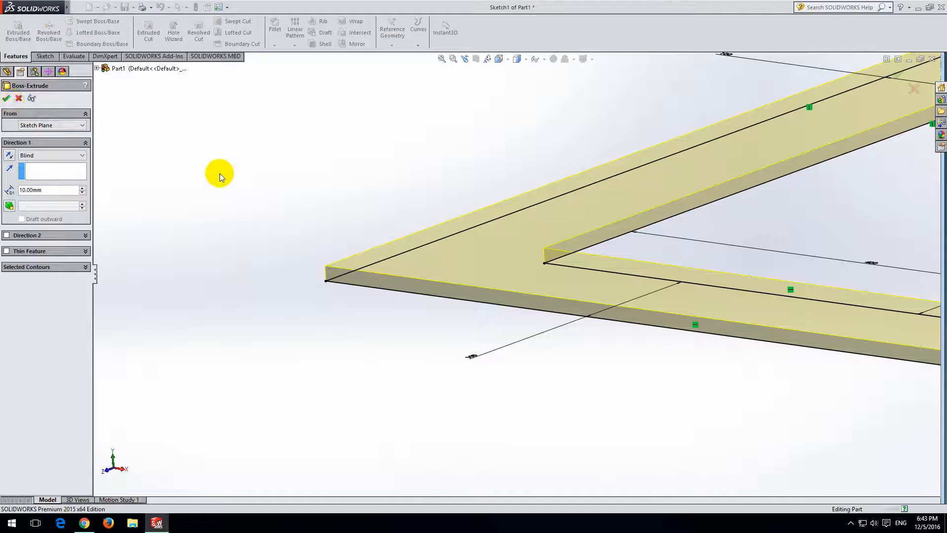
scroll(676, 279, up, 10)
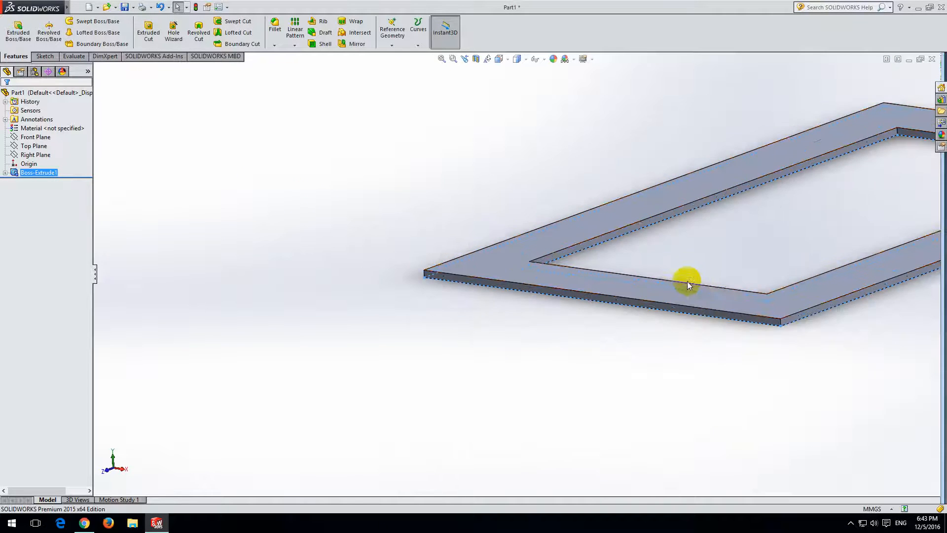
scroll(731, 276, up, 3)
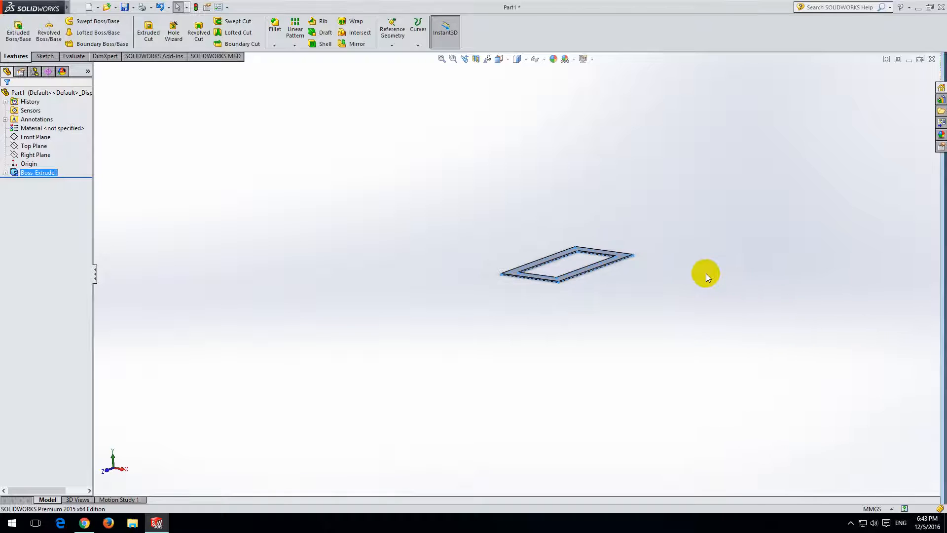
middle_drag(567, 236, 606, 334)
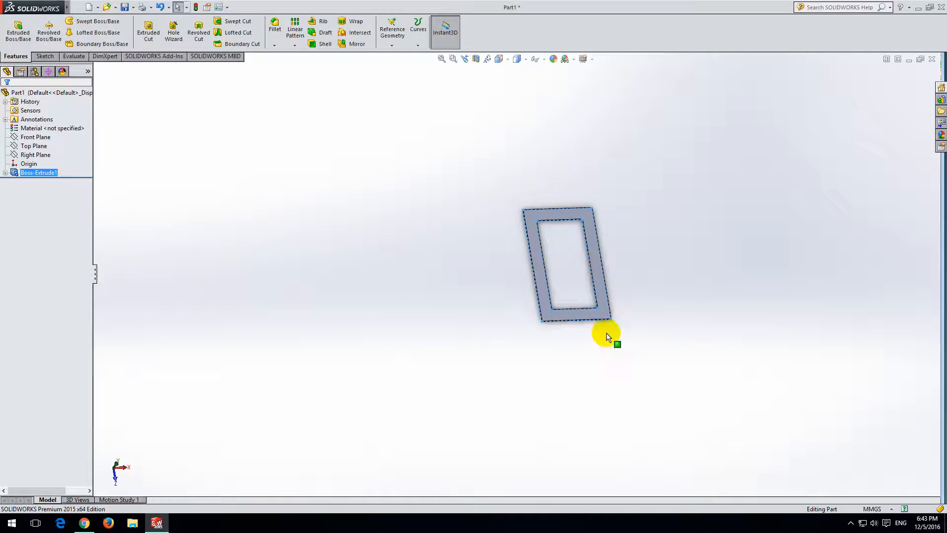
scroll(522, 268, down, 5)
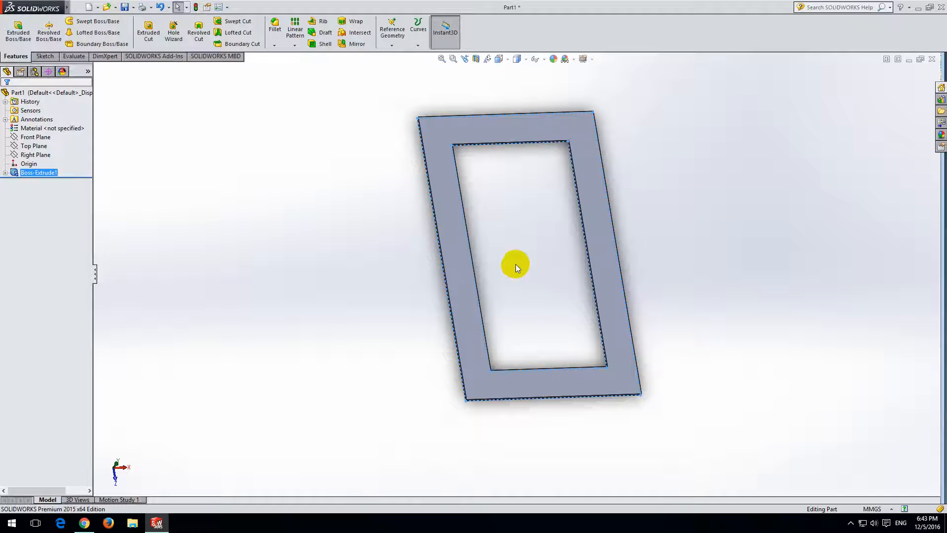
mouse_move(516, 265)
middle_down()
mouse_move(575, 291)
mouse_move(645, 292)
mouse_move(575, 256)
mouse_move(526, 264)
mouse_move(522, 287)
middle_up()
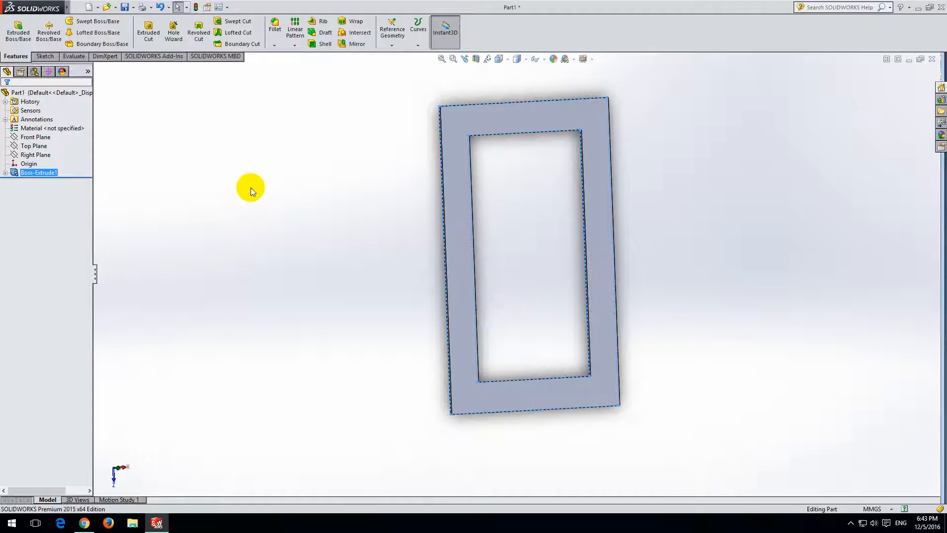
- Start saving the part, creating a new folder named door in Documents and opening it as the save location
click(127, 12)
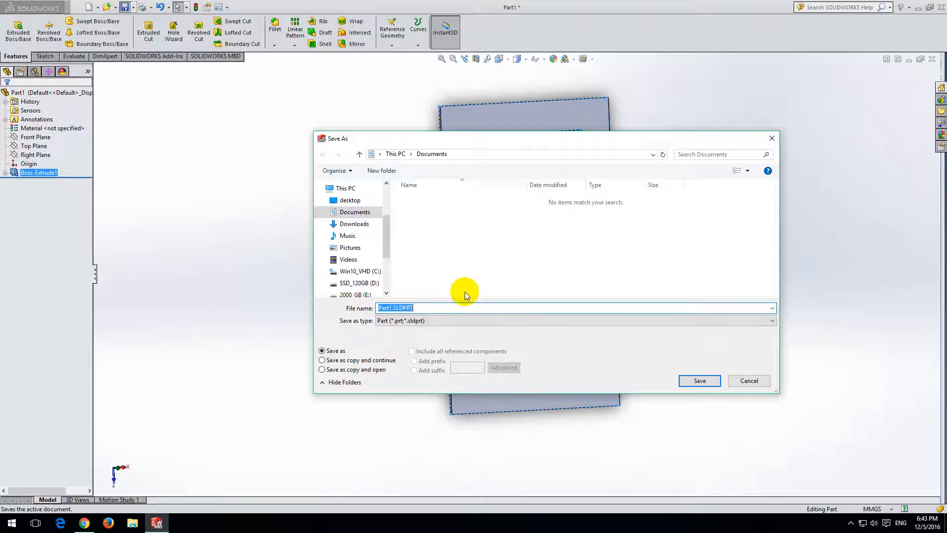
click(391, 172)
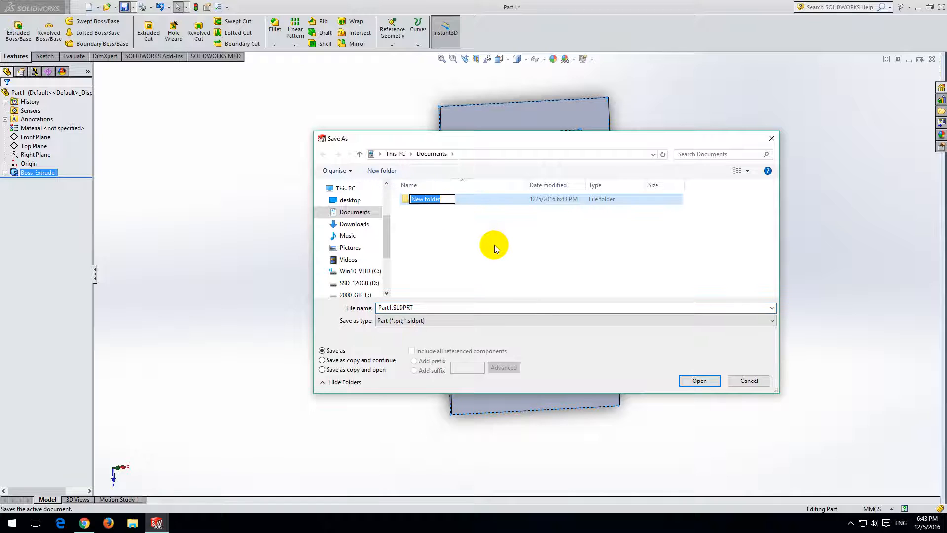
text(door)
key(Return)
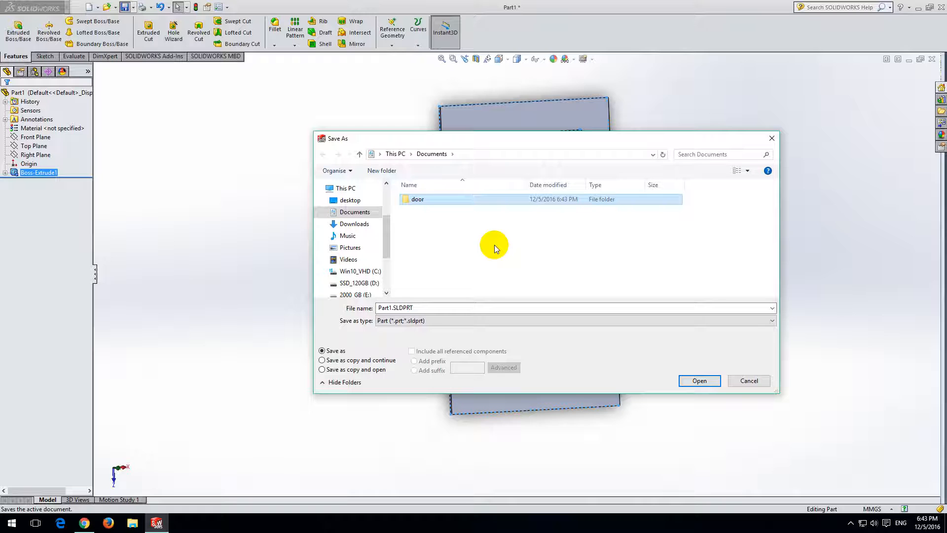
key(Return)
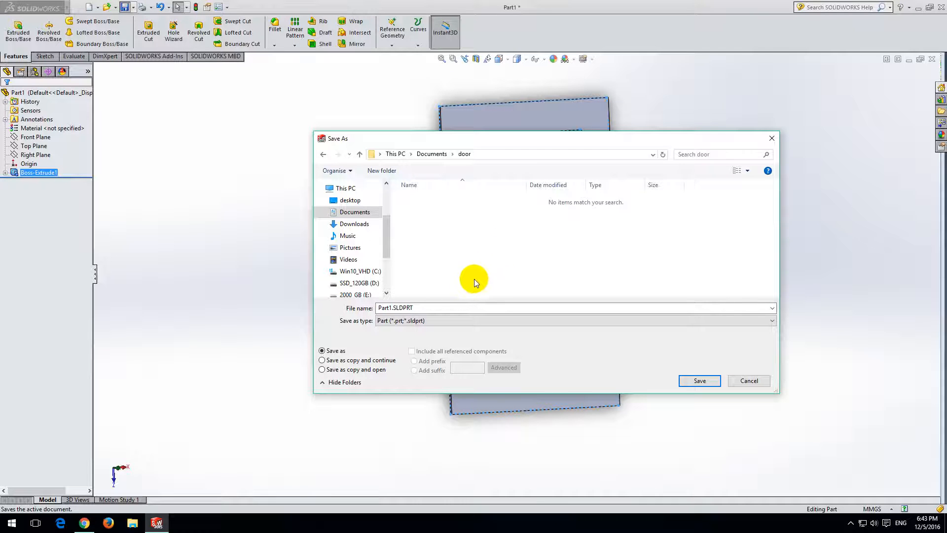
- Name the part file frame and save it in the door folder
double_click(449, 308)
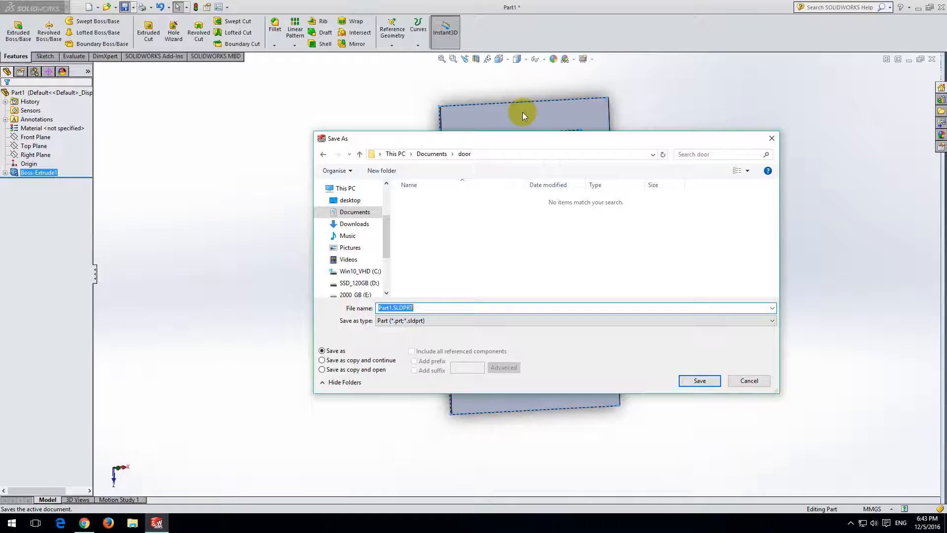
text(frame)
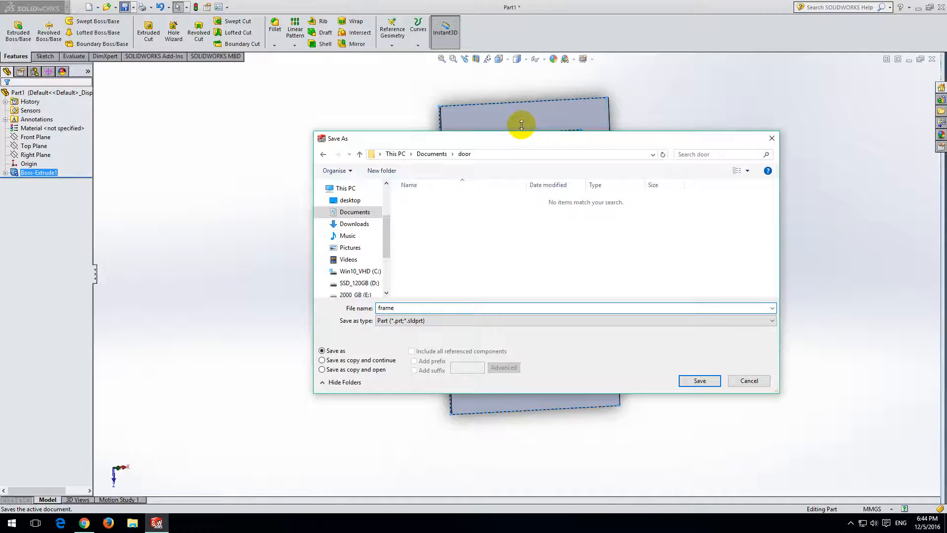
double_click(394, 308)
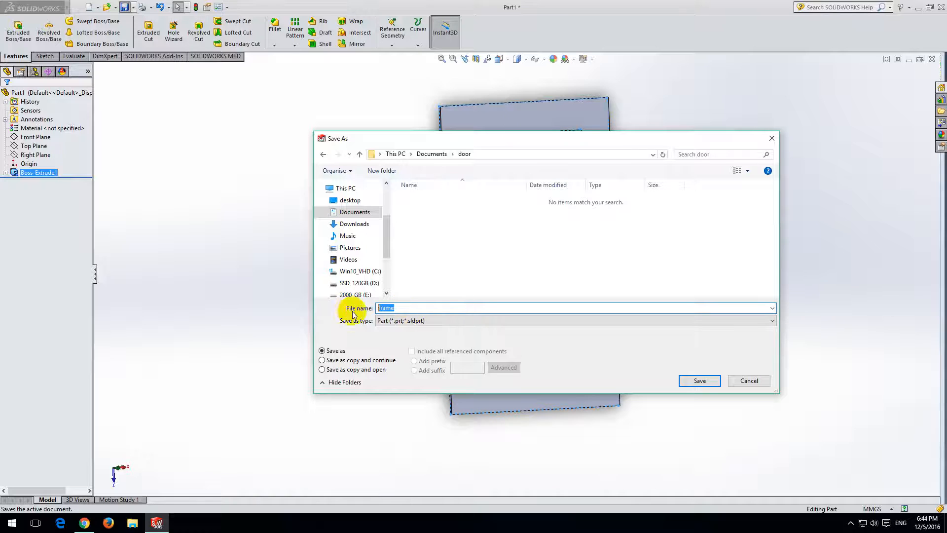
click(698, 380)
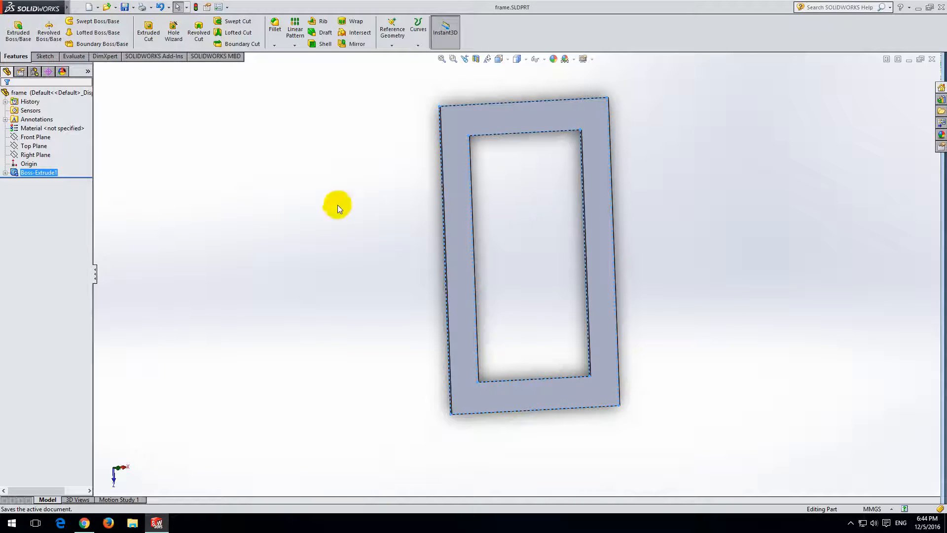
- Create a new part and start a line sketch on the Right Plane, viewed normal to the plane
click(89, 9)
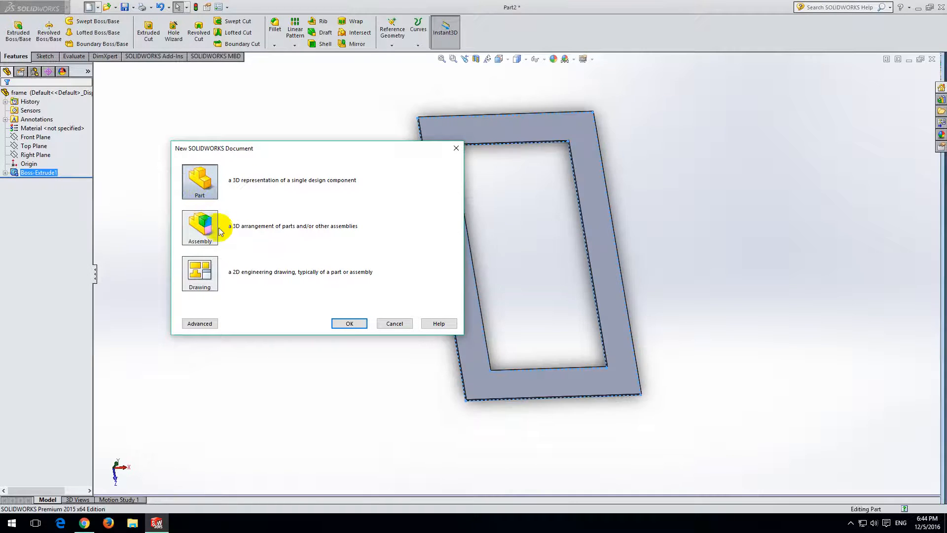
key(Return)
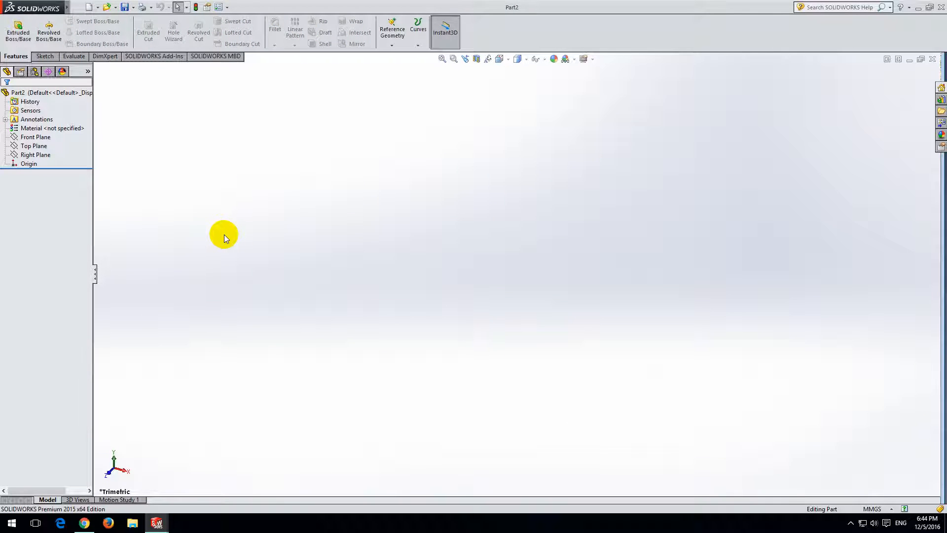
click(45, 56)
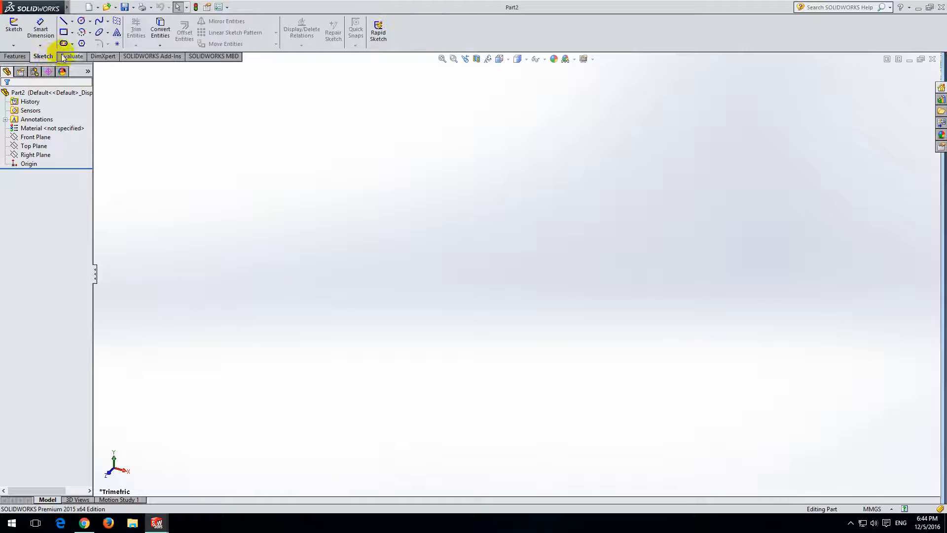
click(64, 25)
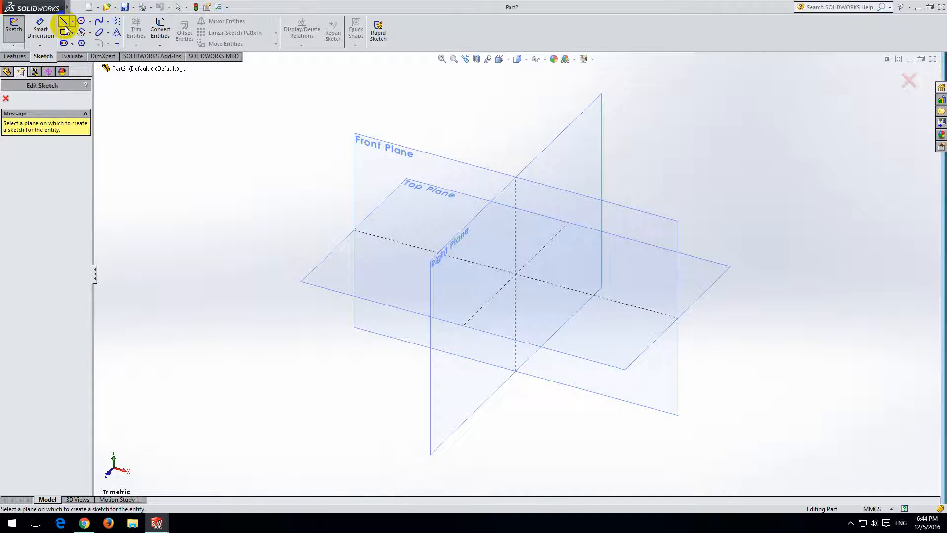
click(461, 288)
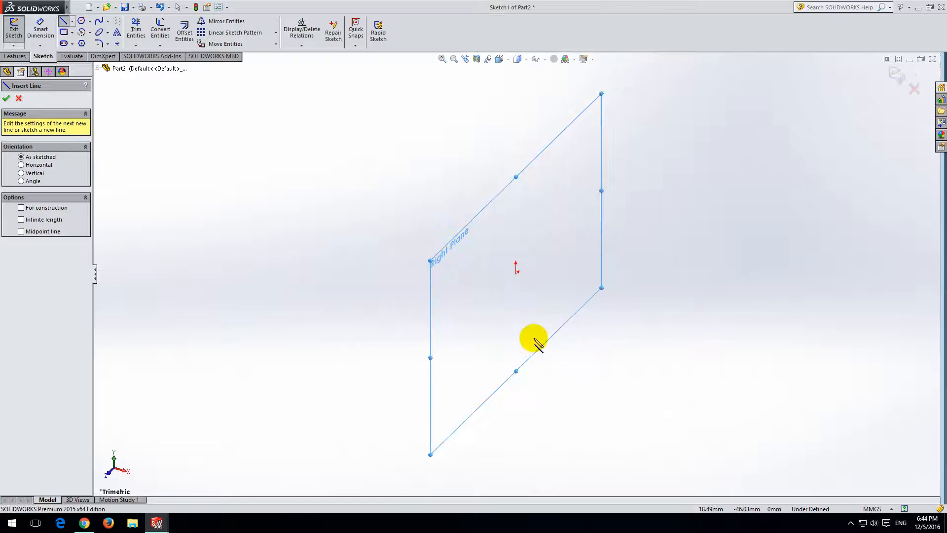
key(space)
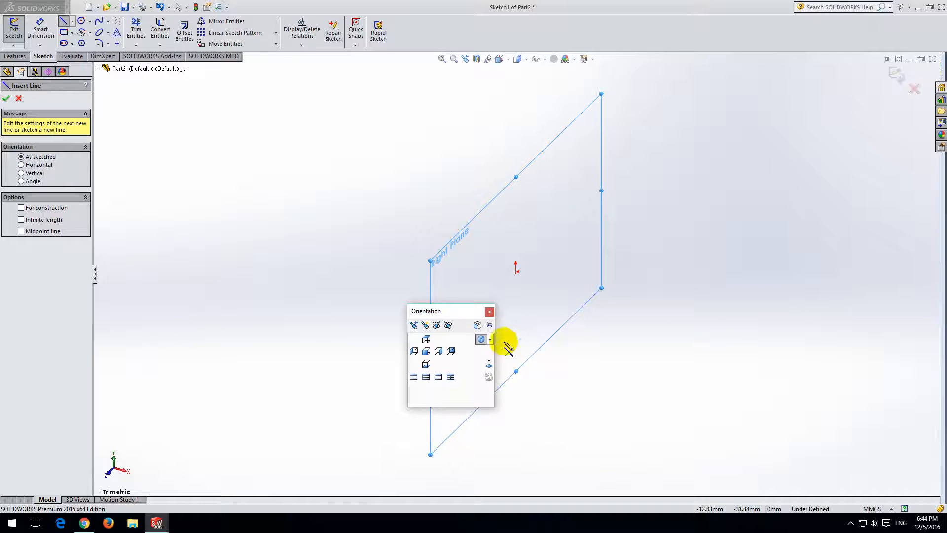
click(489, 366)
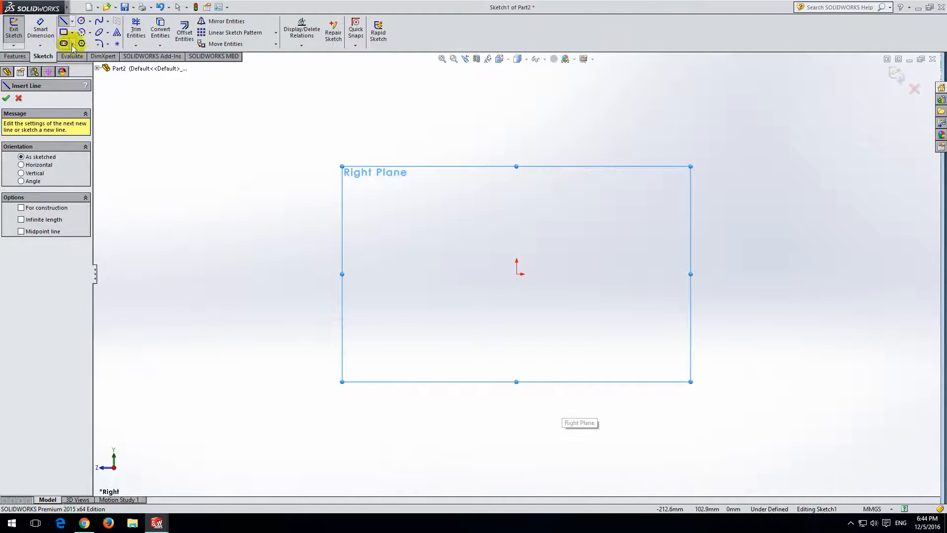
- Sketch a closed right triangle with its right-angle corner at the origin, a vertical leg upward and a horizontal leg about 70 mm long
click(517, 275)
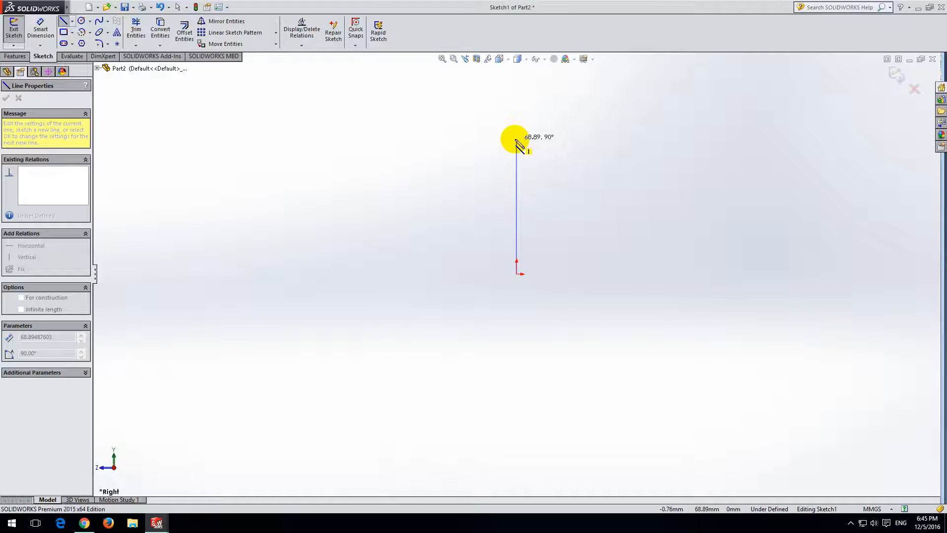
click(516, 125)
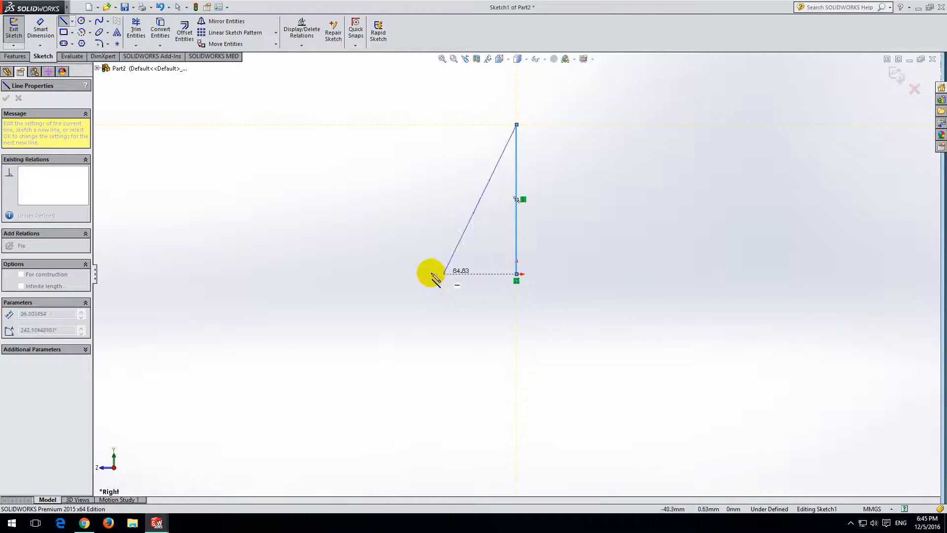
click(379, 273)
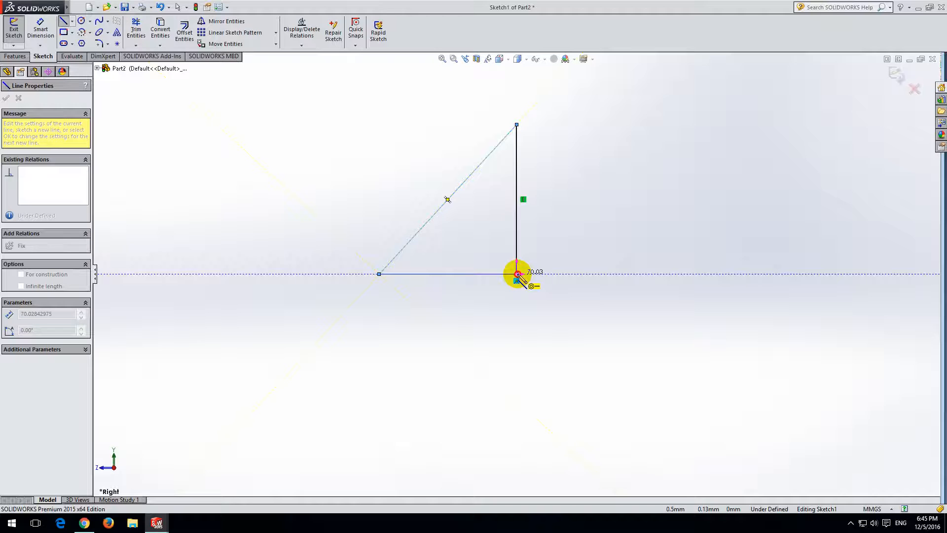
click(517, 274)
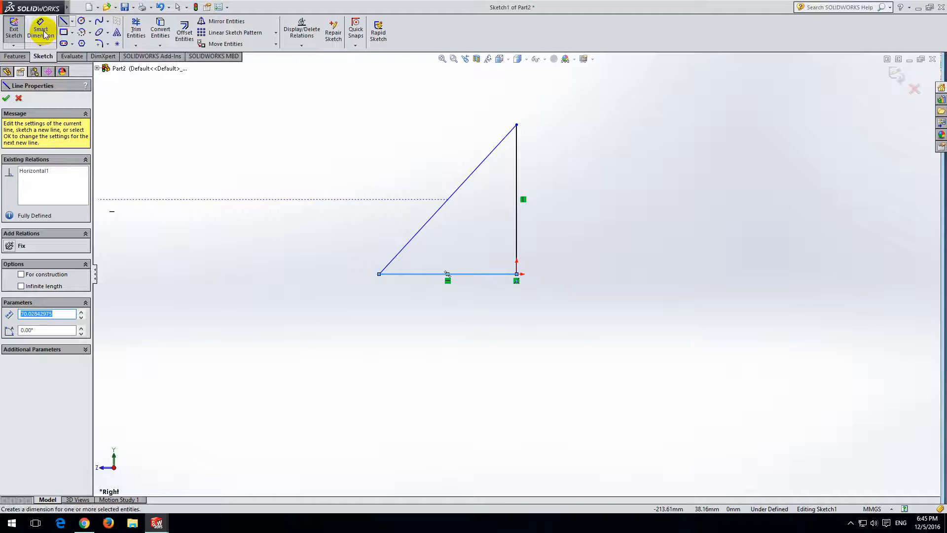
- Dimension the triangle's horizontal leg as 400 mm
click(41, 31)
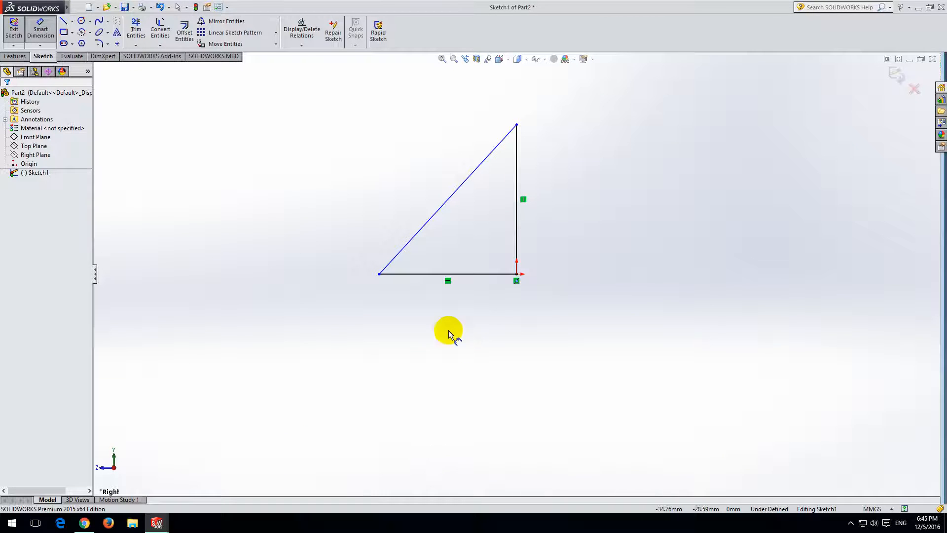
click(451, 275)
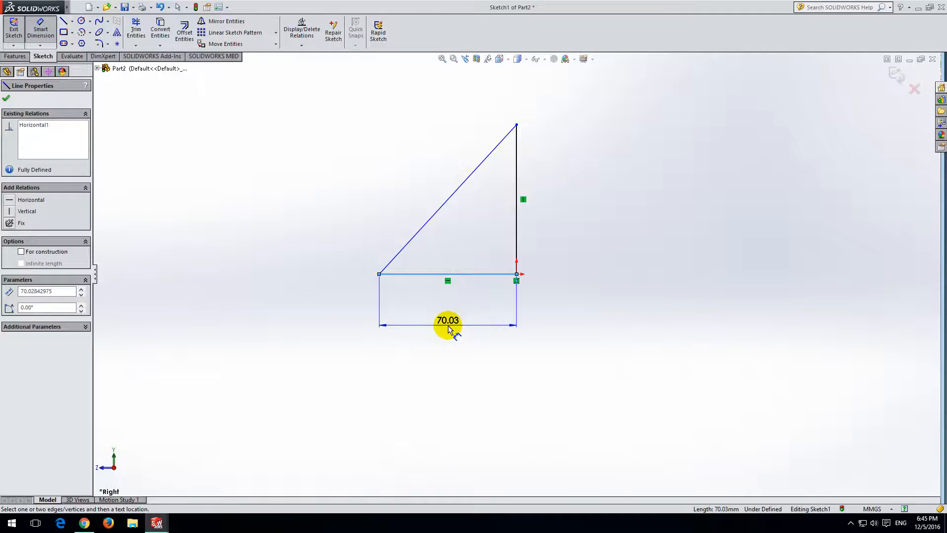
click(449, 327)
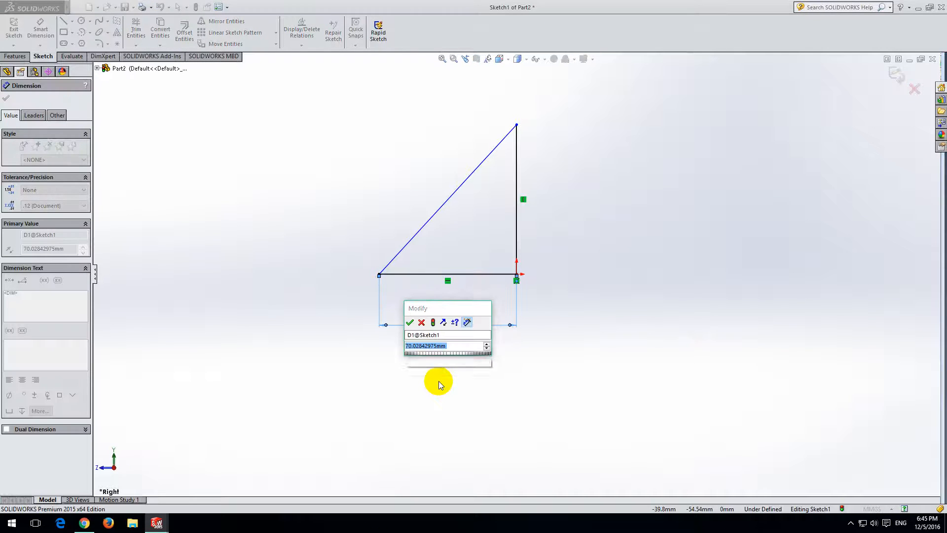
text(400)
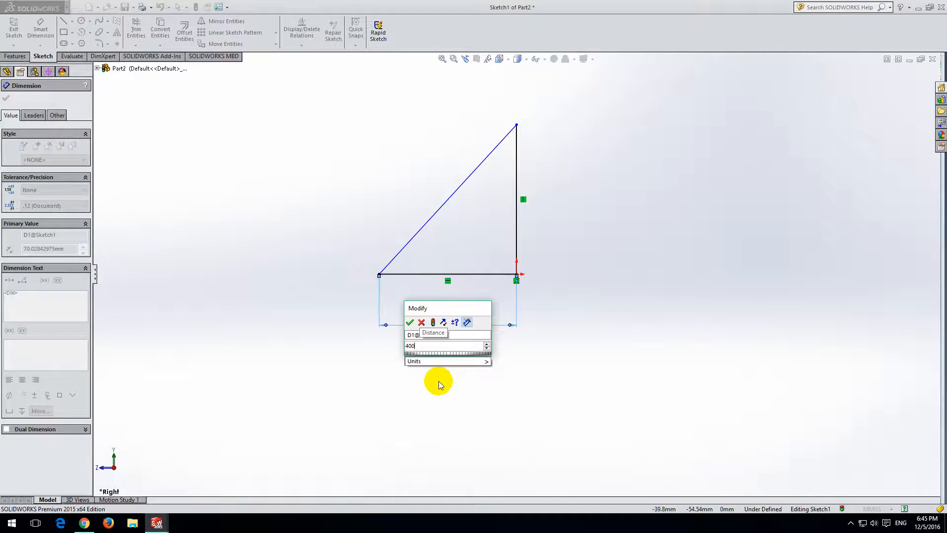
key(Return)
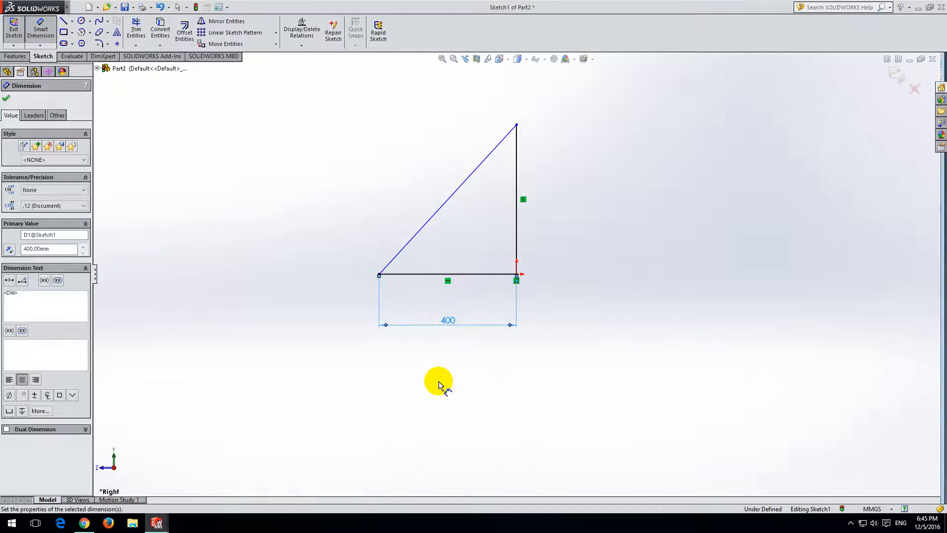
- Dimension the triangle's vertical leg as 400 mm and finish dimensioning
click(517, 221)
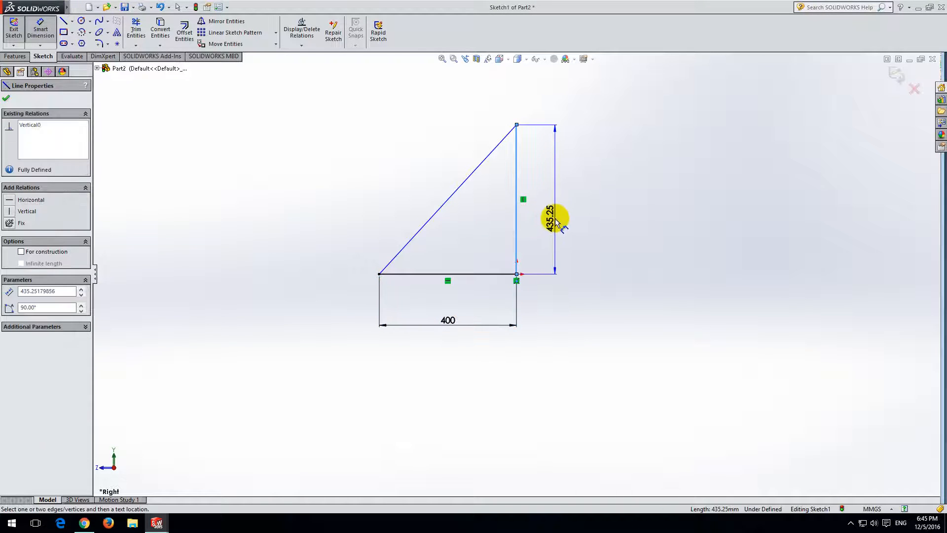
click(559, 205)
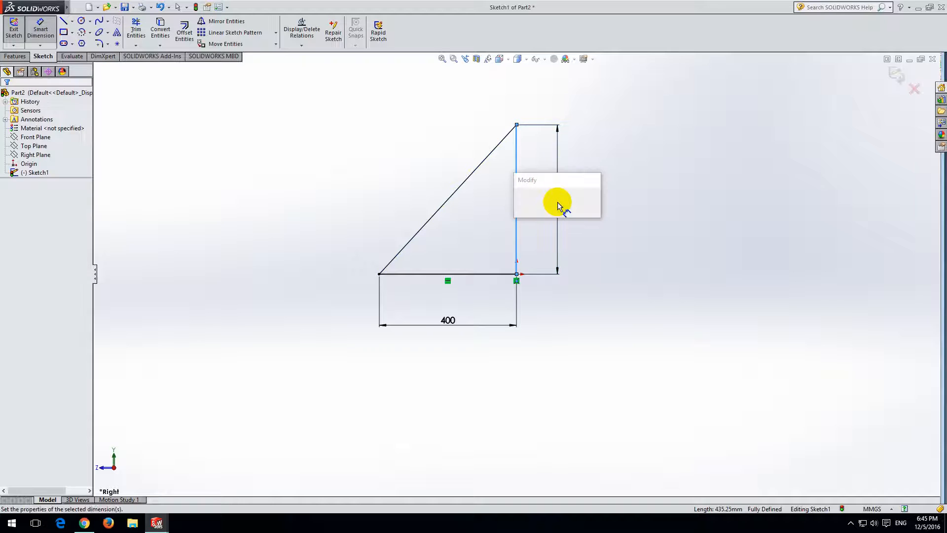
text(4)
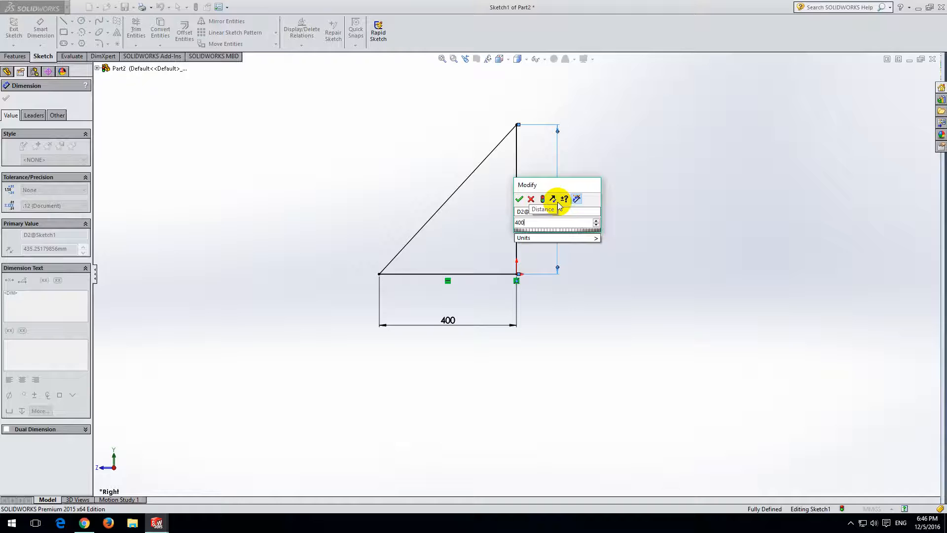
text(00)
key(Return)
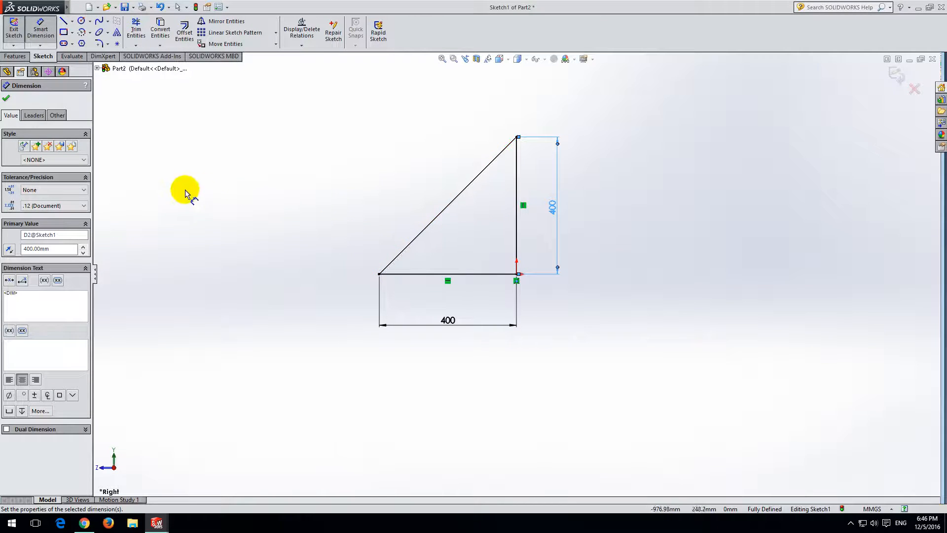
click(7, 98)
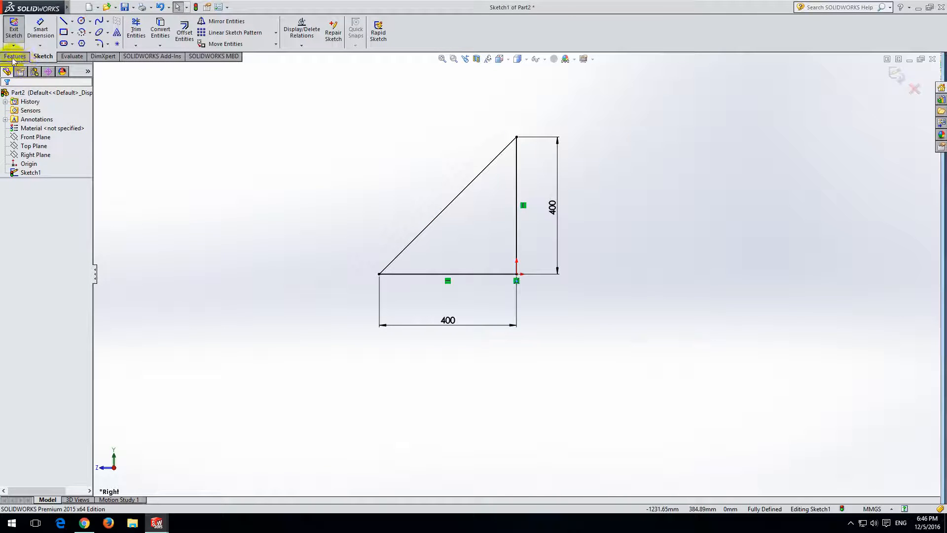
- Extrude the triangle sketch as a blind boss 10 mm deep
click(15, 57)
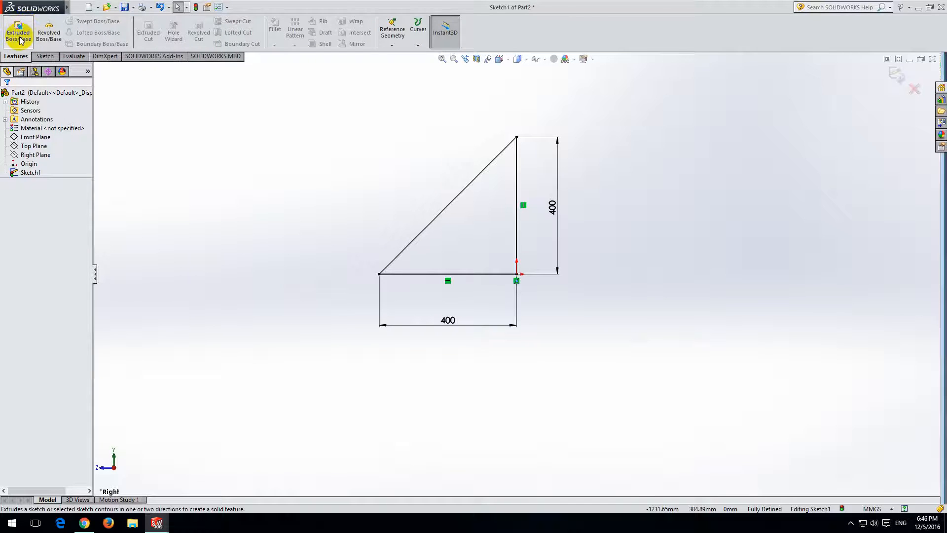
click(20, 40)
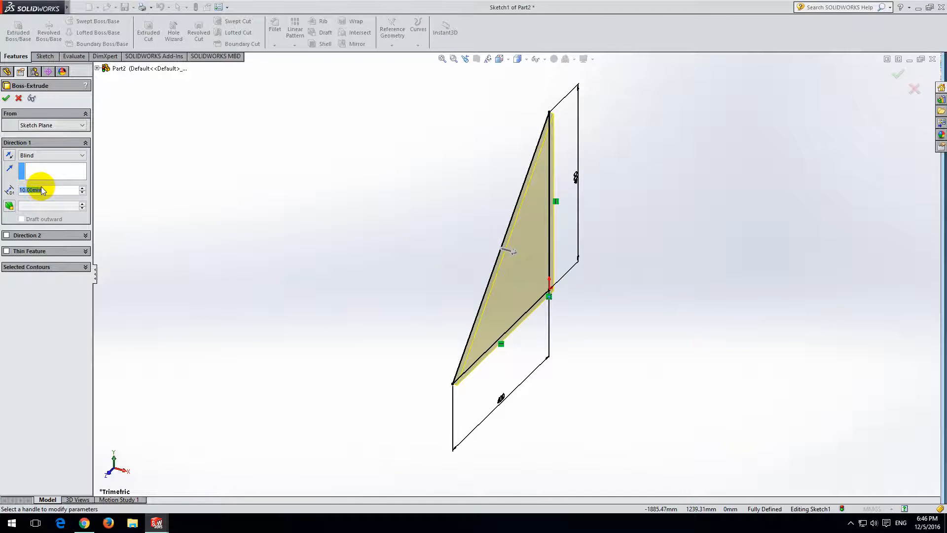
click(6, 100)
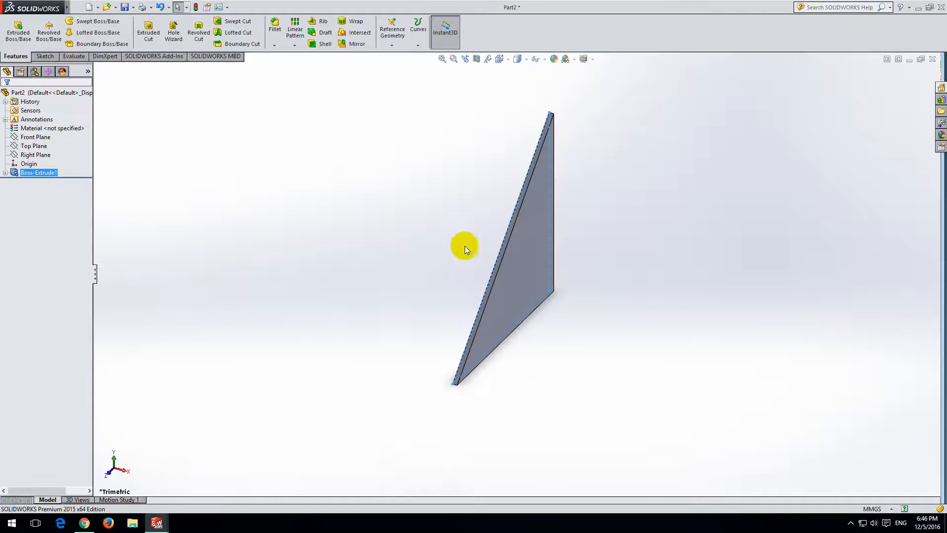
- Save the triangular part as triangle in the door folder
middle_drag(467, 240, 359, 261)
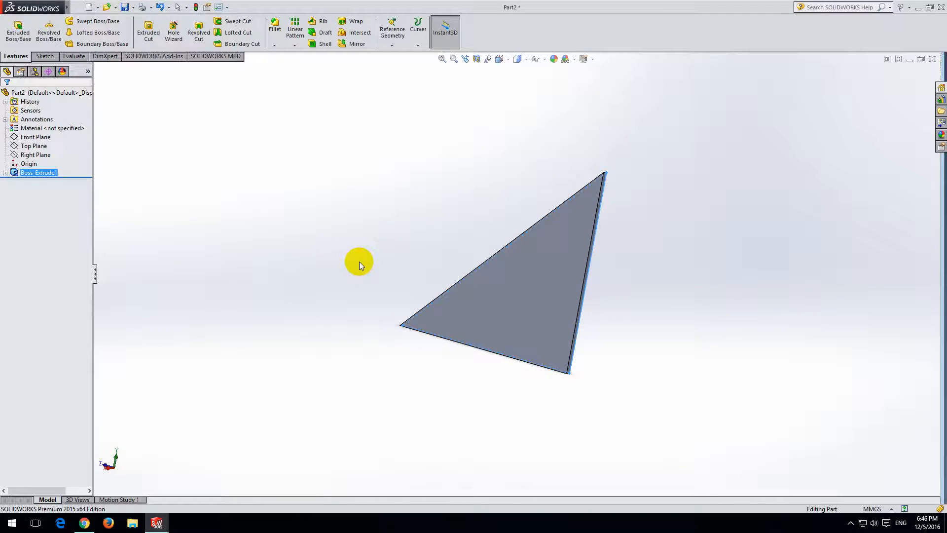
click(125, 8)
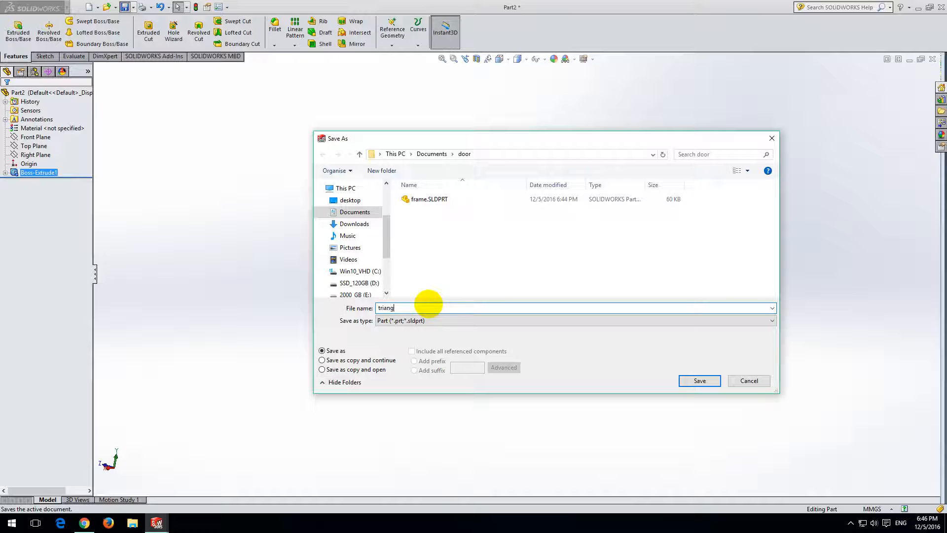
click(698, 381)
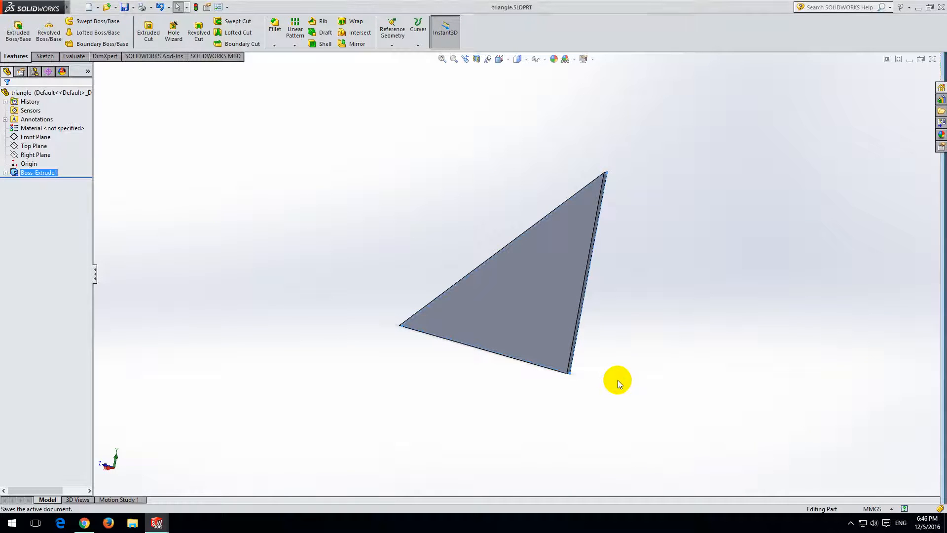
- Minimize both part windows, create a new assembly and place the frame part as its first component
click(909, 59)
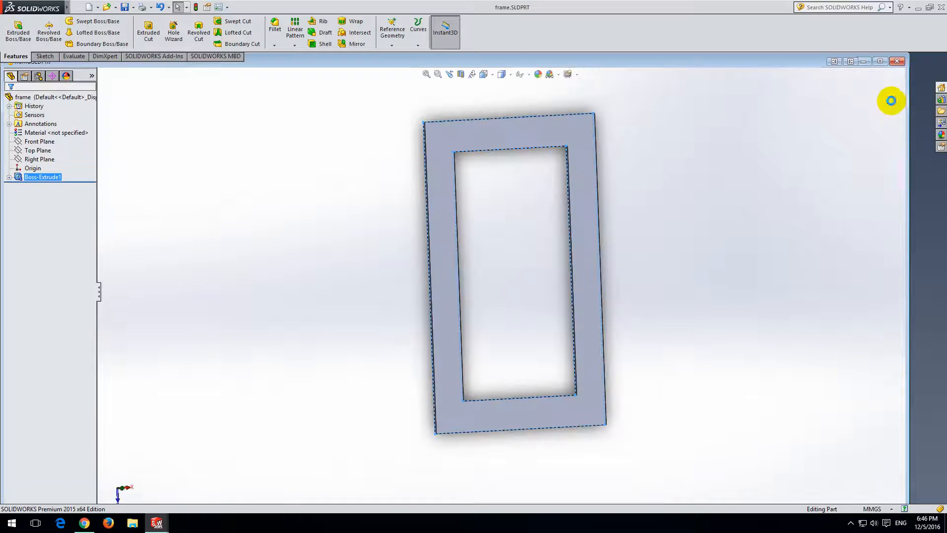
click(864, 62)
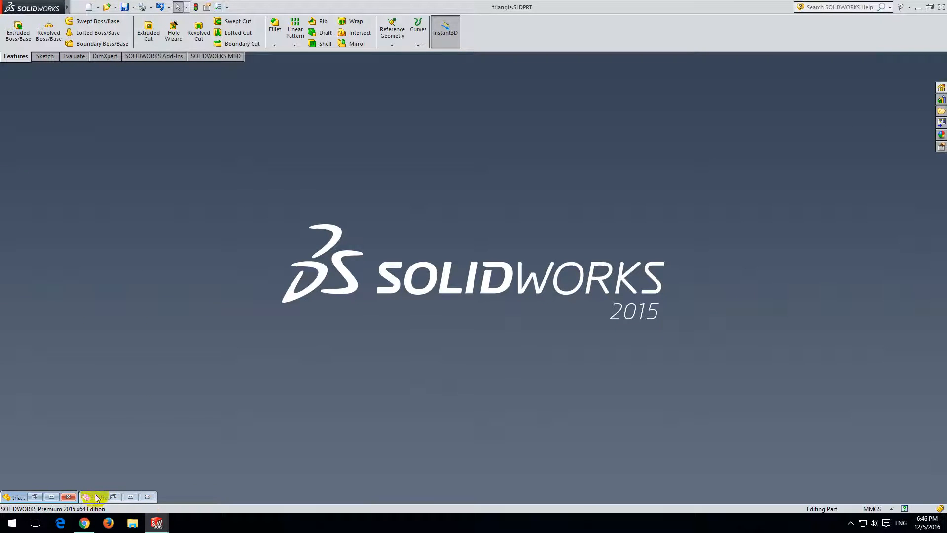
click(88, 8)
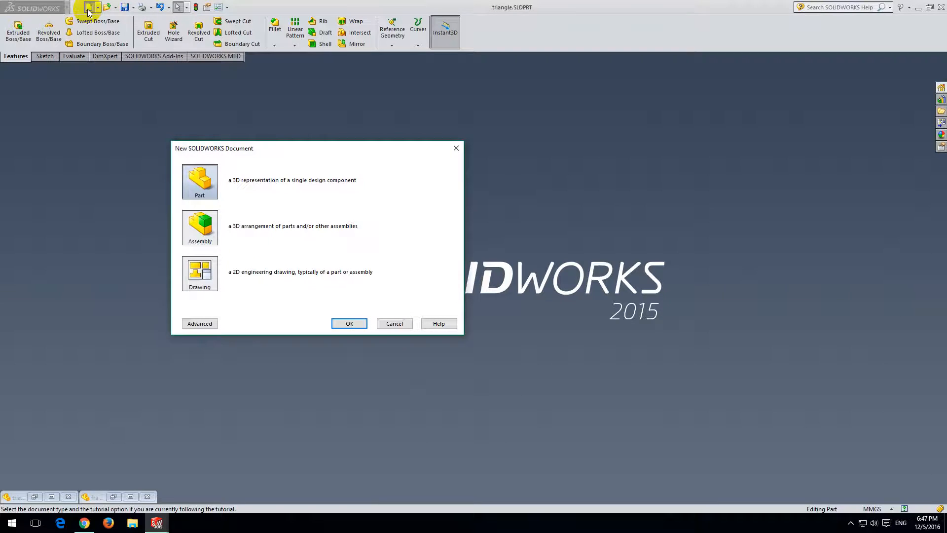
double_click(201, 228)
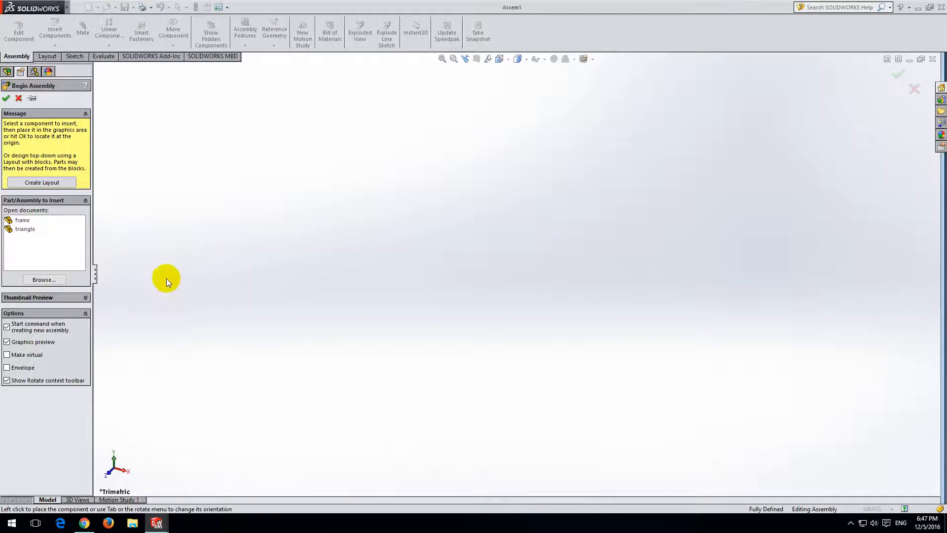
click(26, 221)
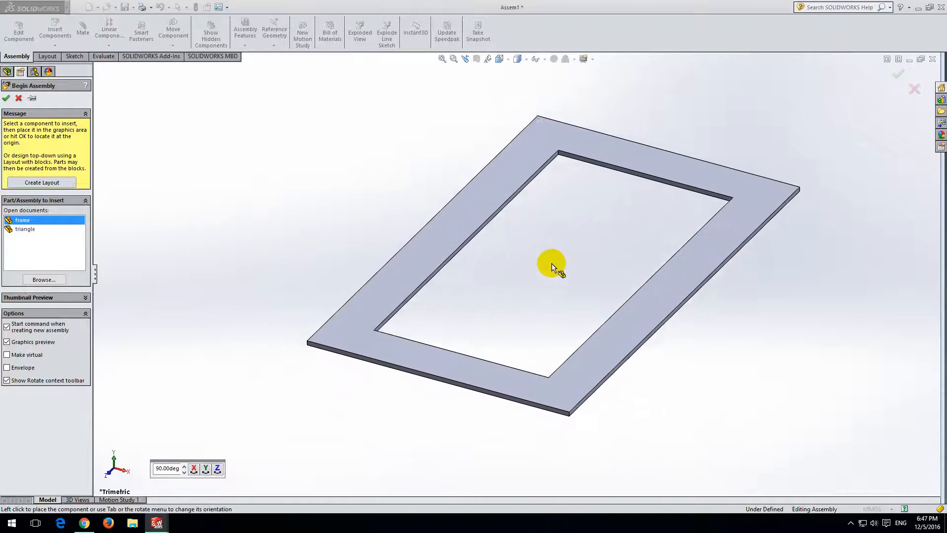
click(482, 274)
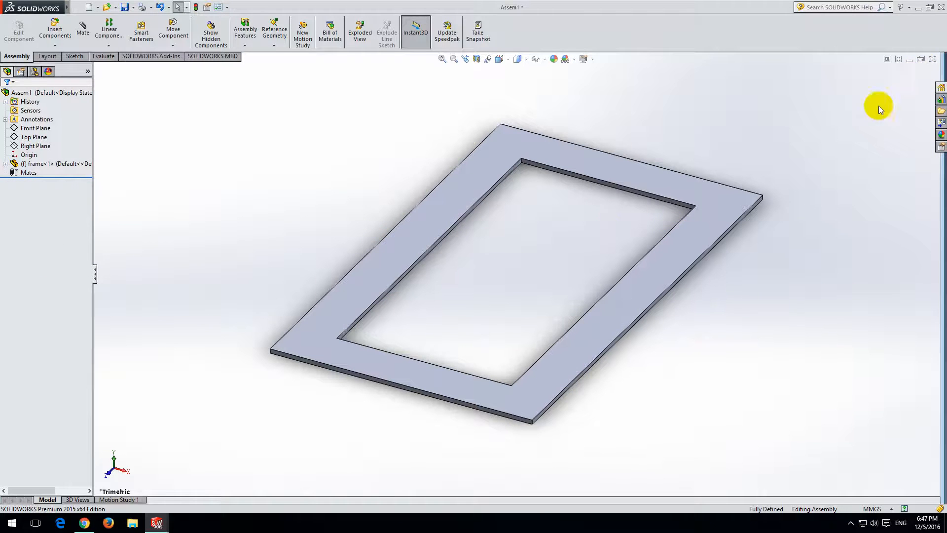
- Arrange the assembly and triangle windows side by side, insert the triangle part into the assembly and maximize the assembly window
click(921, 61)
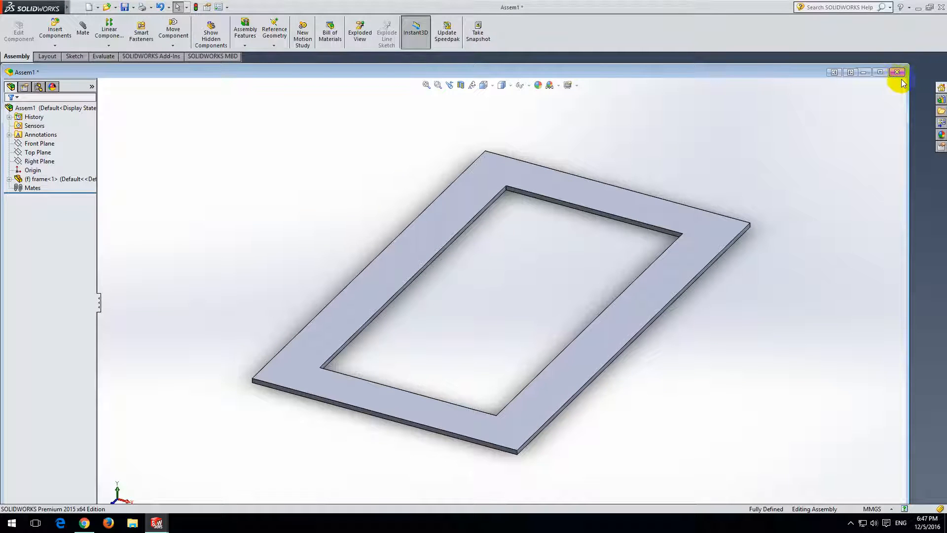
drag(761, 73, 833, 122)
drag(182, 127, 291, 108)
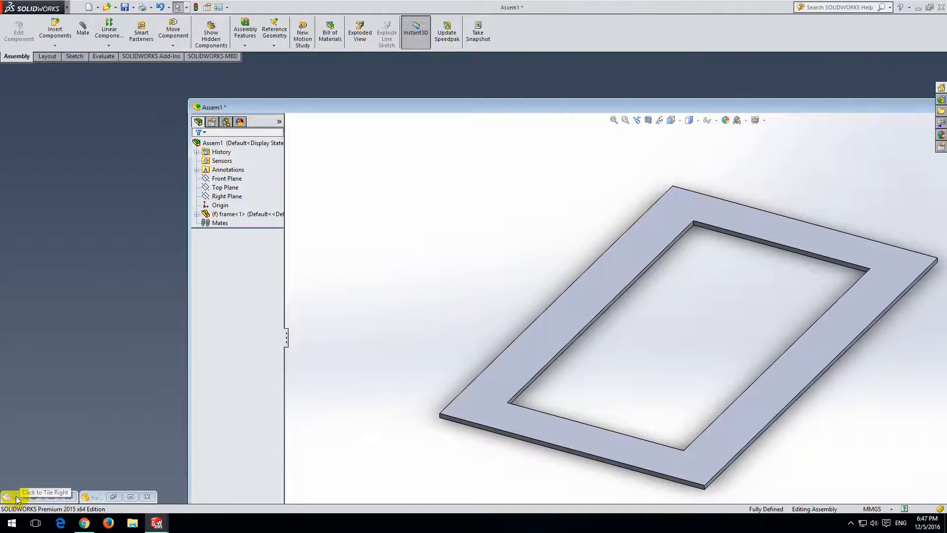
click(52, 497)
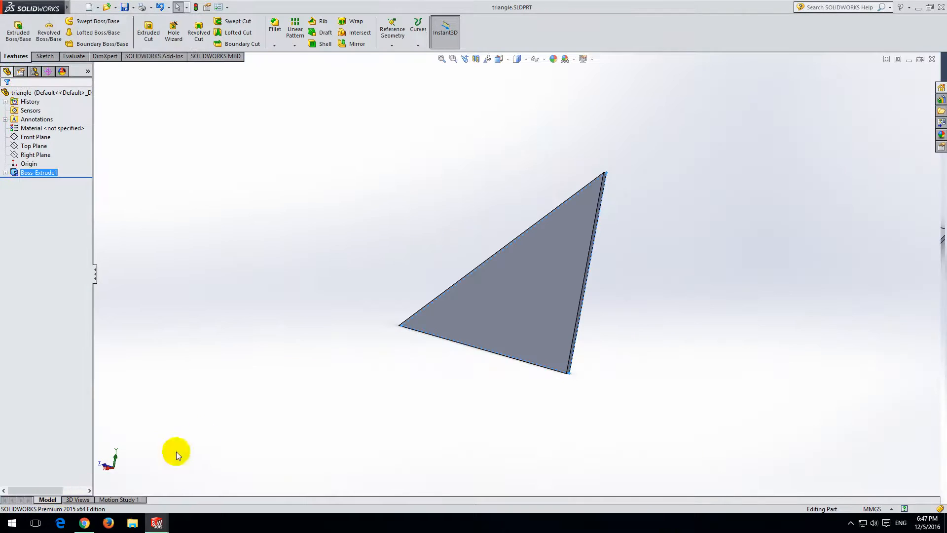
click(919, 60)
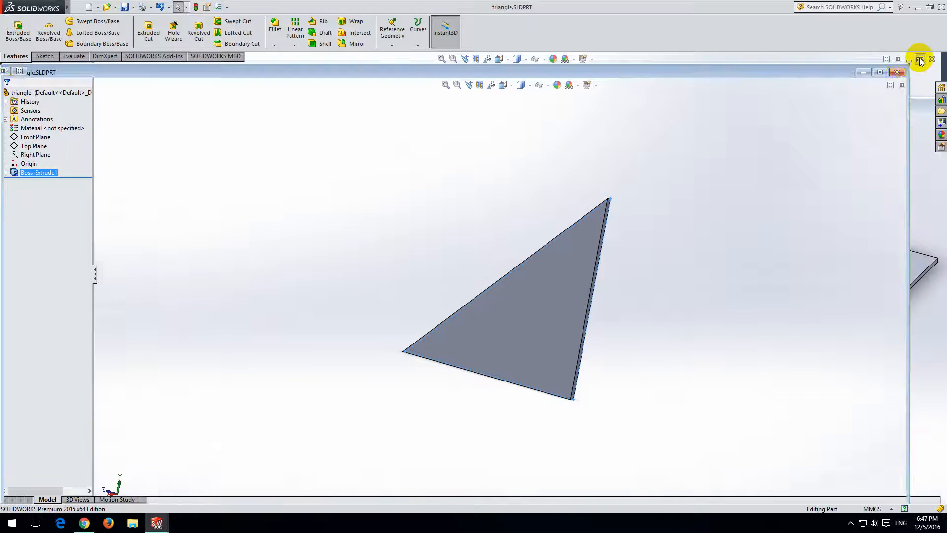
drag(747, 75, 430, 92)
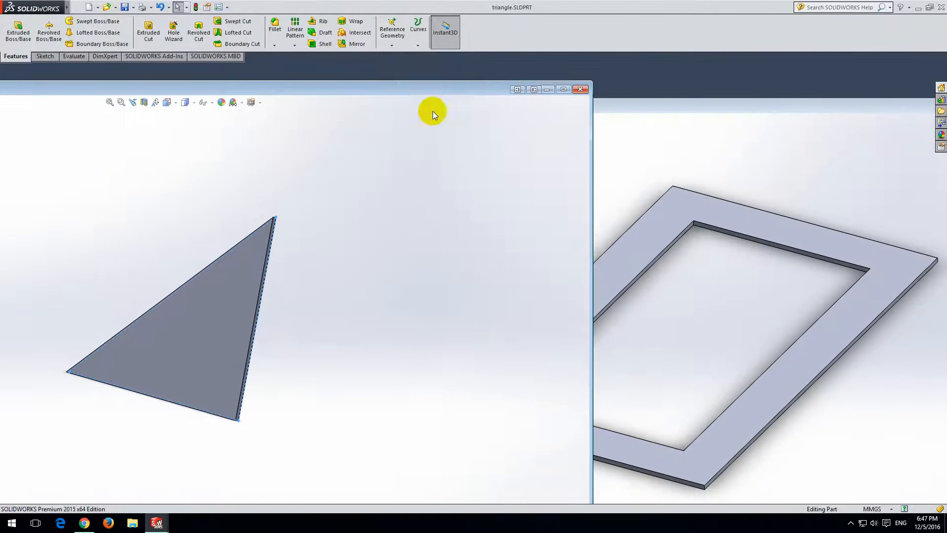
drag(214, 295, 696, 286)
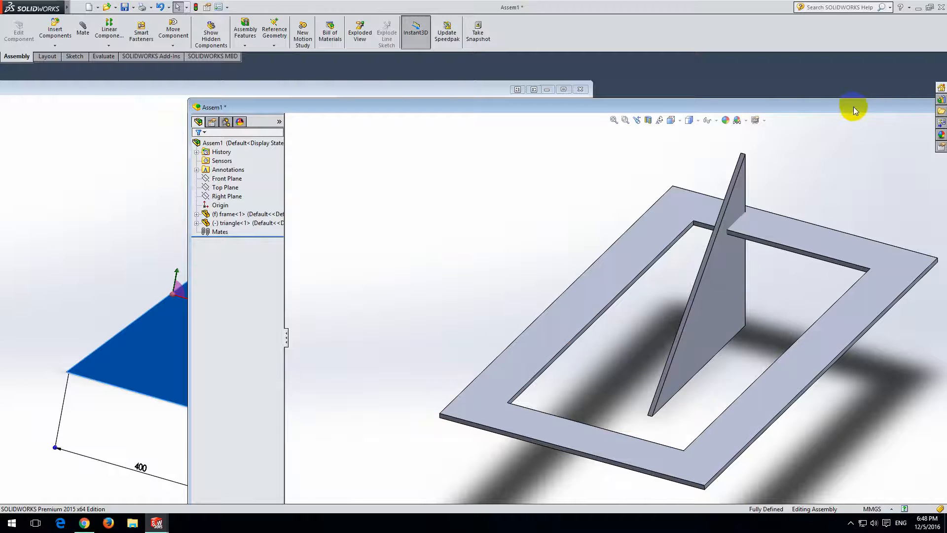
drag(853, 107, 715, 102)
double_click(721, 99)
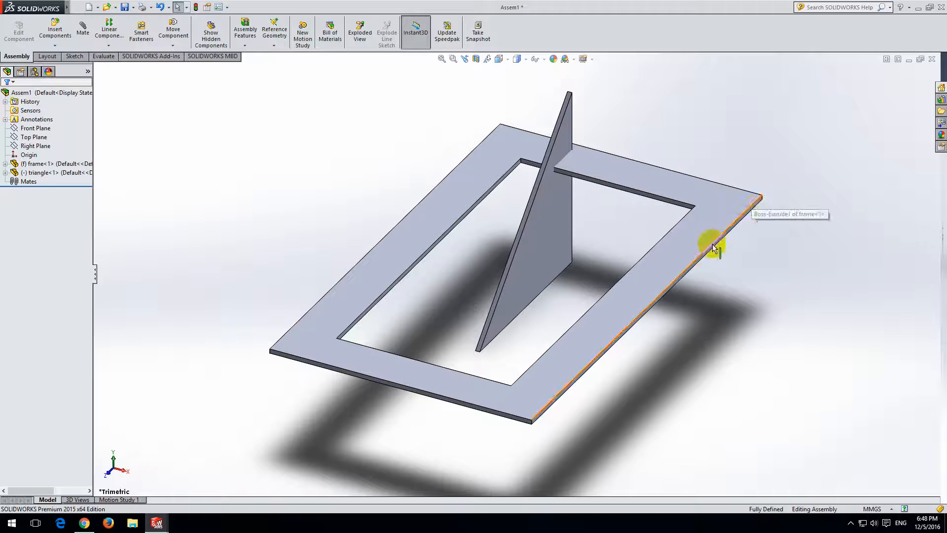
- Rotate the triangle until its large face roughly faces the same way as the frame, and move it over the opening's lower part
scroll(644, 285, up, 6)
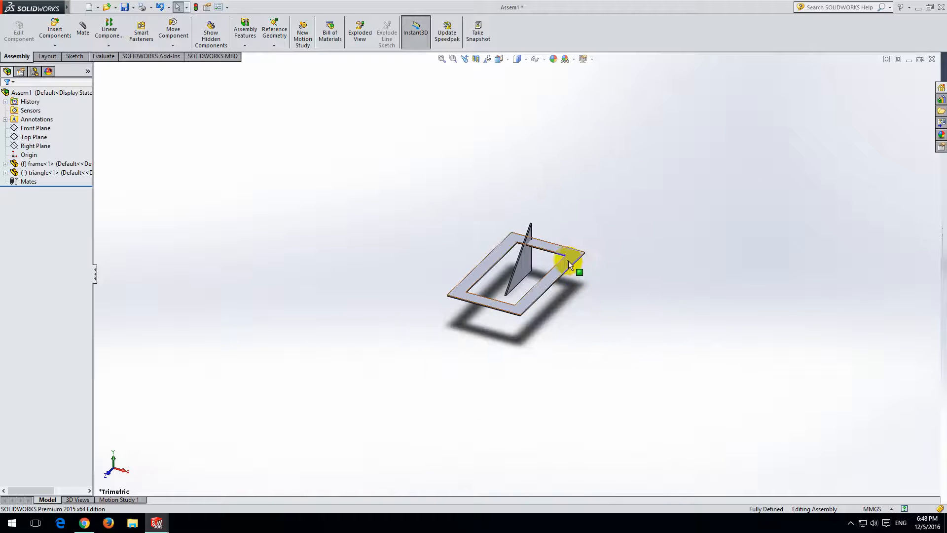
middle_drag(567, 259, 629, 433)
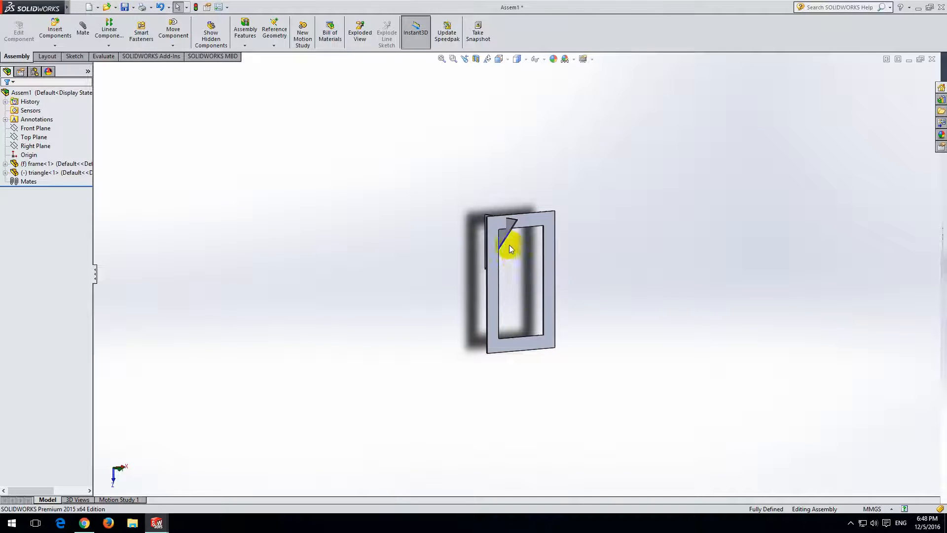
drag(502, 236, 611, 269)
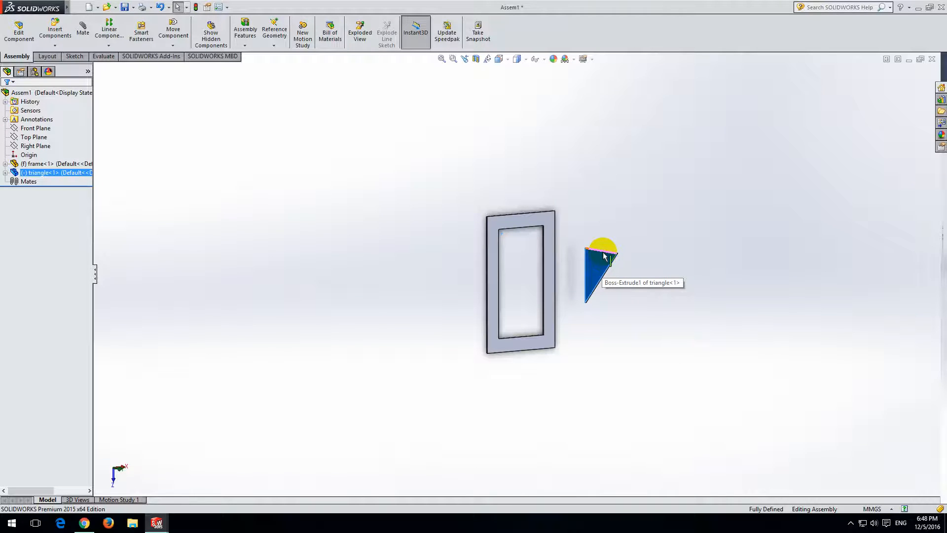
right_drag(600, 265, 562, 385)
right_drag(622, 288, 634, 358)
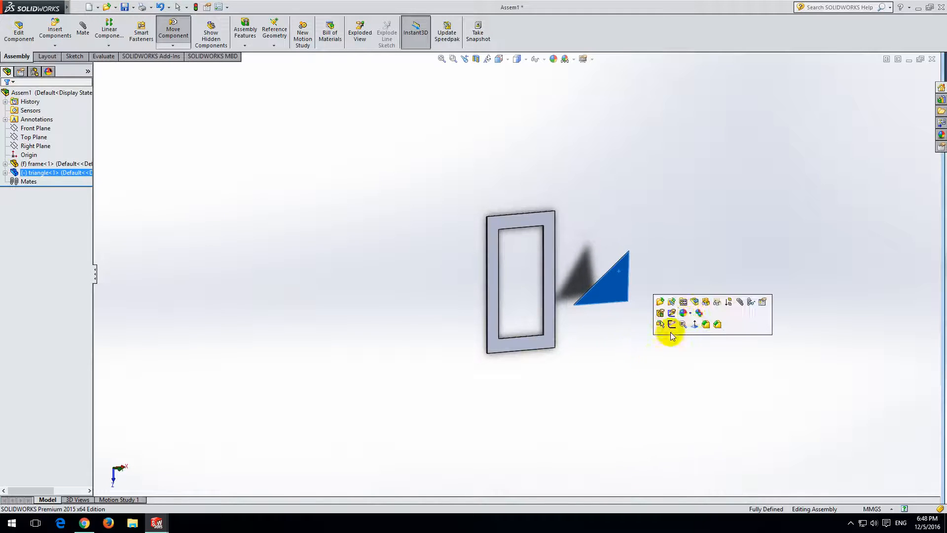
click(679, 237)
drag(614, 281, 547, 312)
click(649, 296)
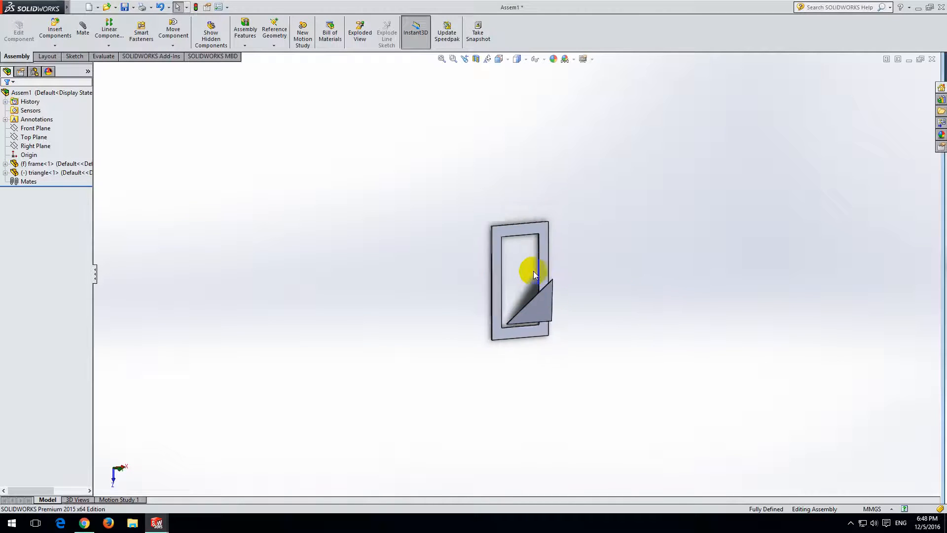
- Make three copies of the triangle component and place them in the free space beside the frame
scroll(517, 273, down, 3)
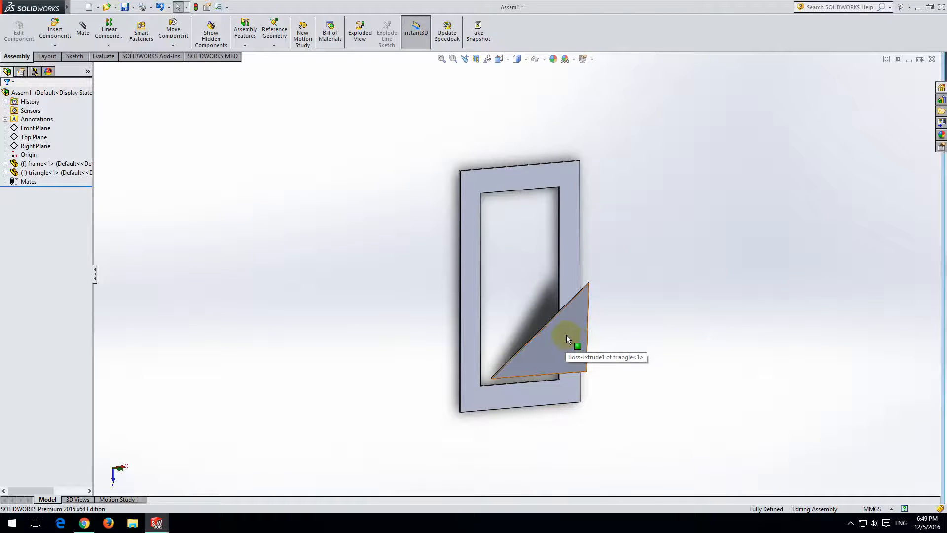
ctrl+drag(566, 338, 672, 216)
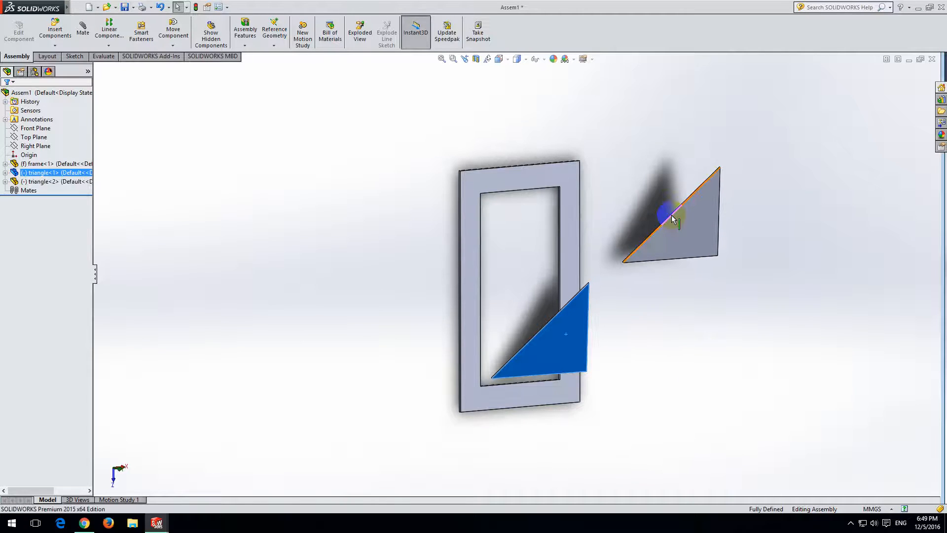
click(770, 281)
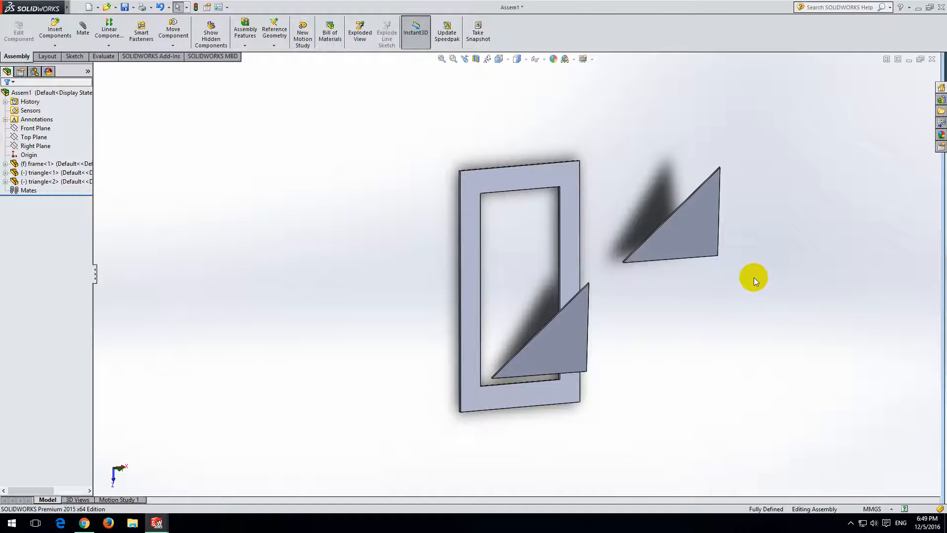
ctrl+drag(691, 217, 783, 345)
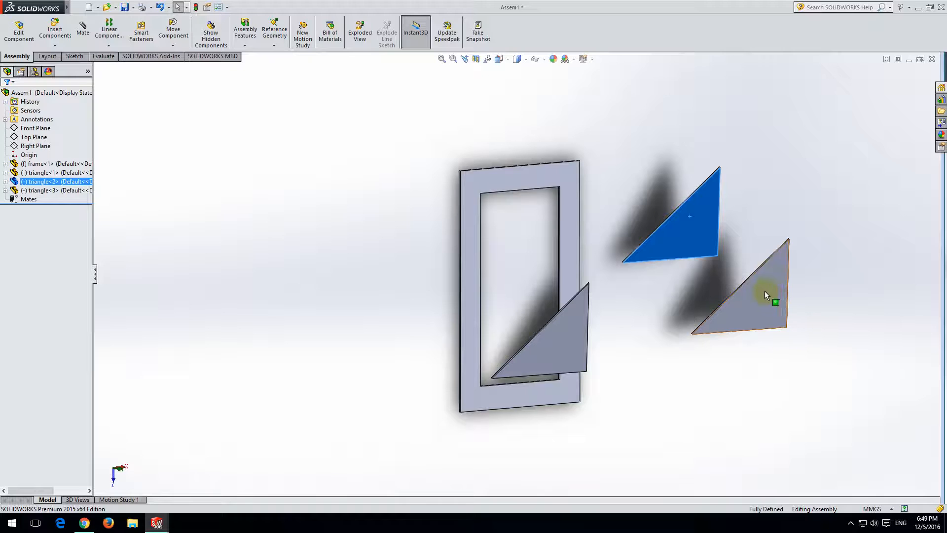
ctrl+drag(740, 286, 789, 152)
click(884, 202)
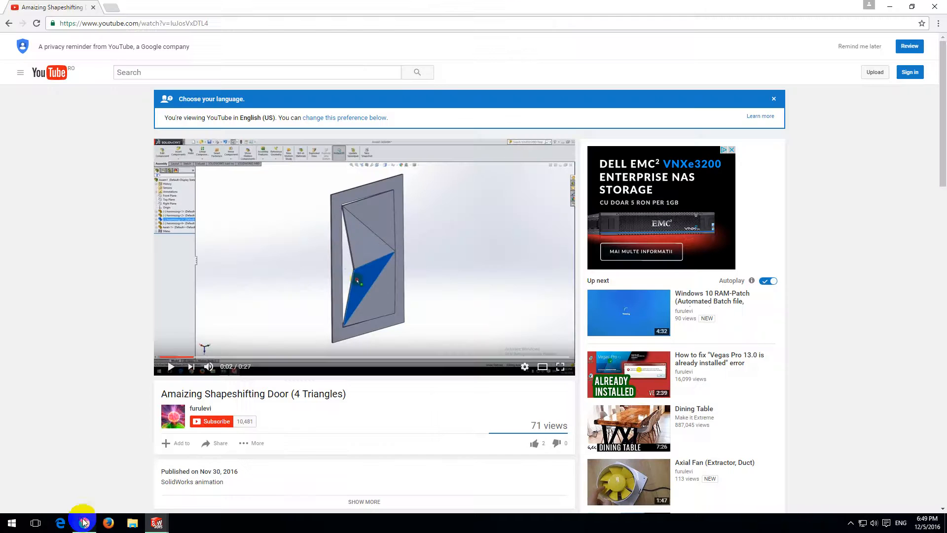
- Check the door layout in the browser's reference video, then adjust the lower triangle and place a rotated copy over the opening's upper part
click(84, 522)
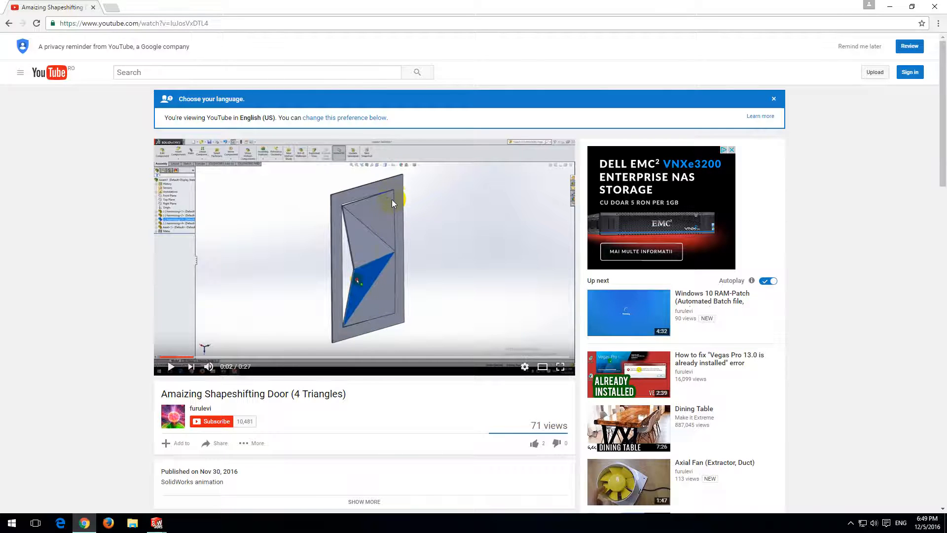
click(84, 522)
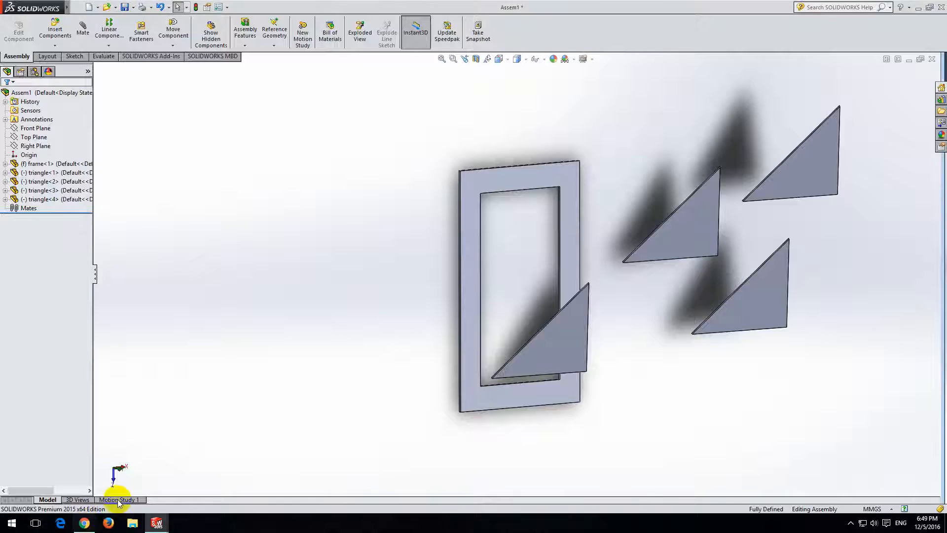
drag(556, 348, 542, 353)
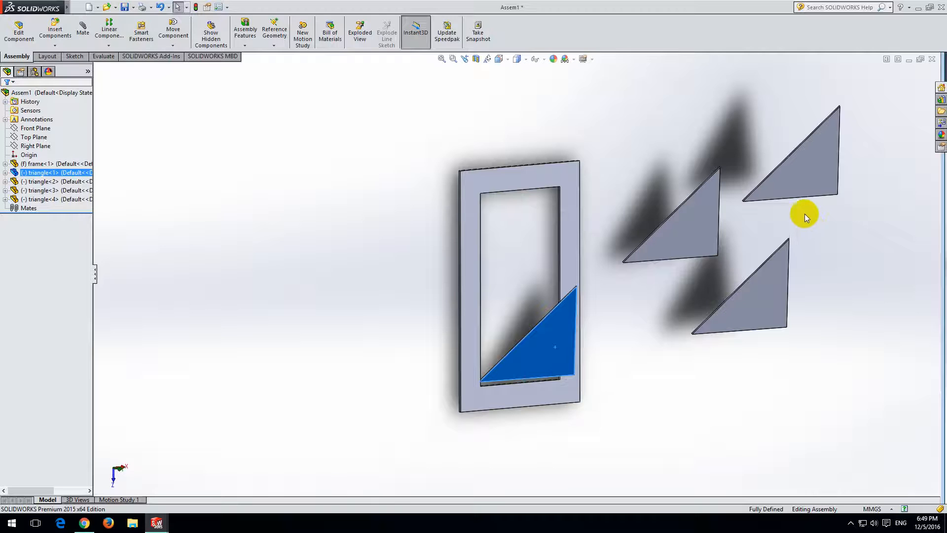
right_drag(786, 184, 819, 326)
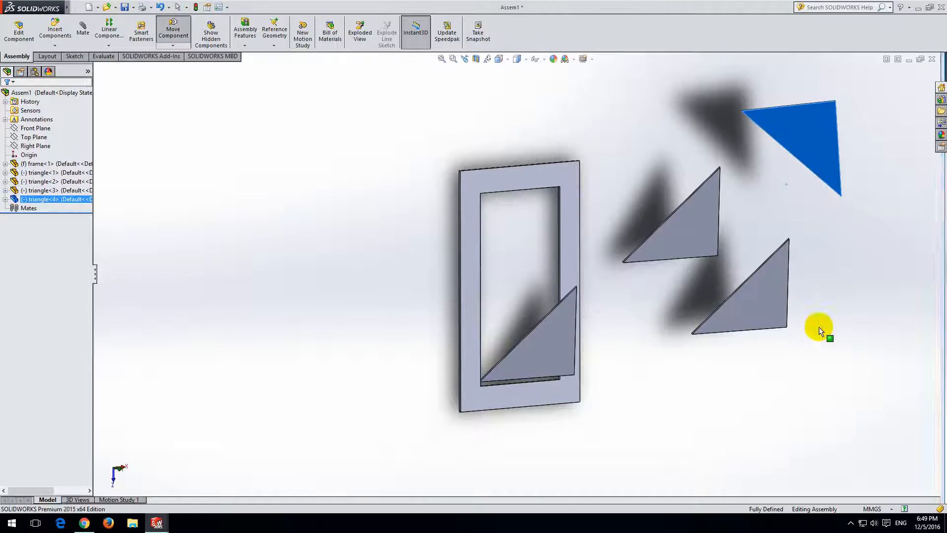
drag(816, 149, 568, 239)
click(632, 184)
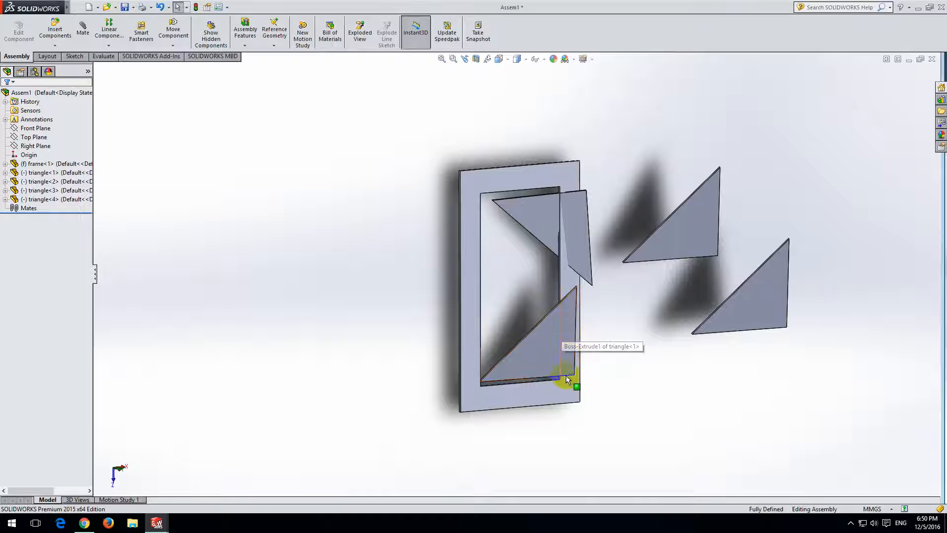
- Add a parallel mate between the frame's front face and the rear face of the upper triangle
click(469, 321)
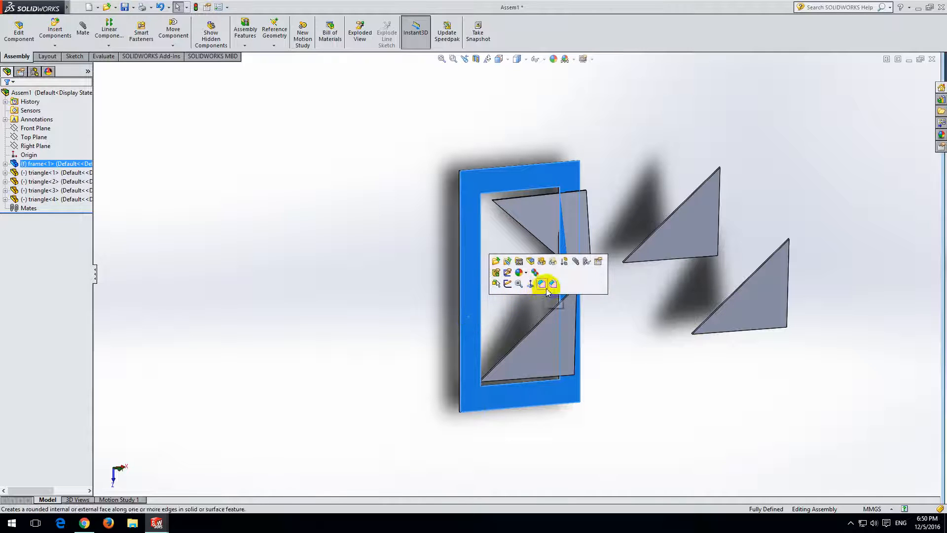
click(576, 261)
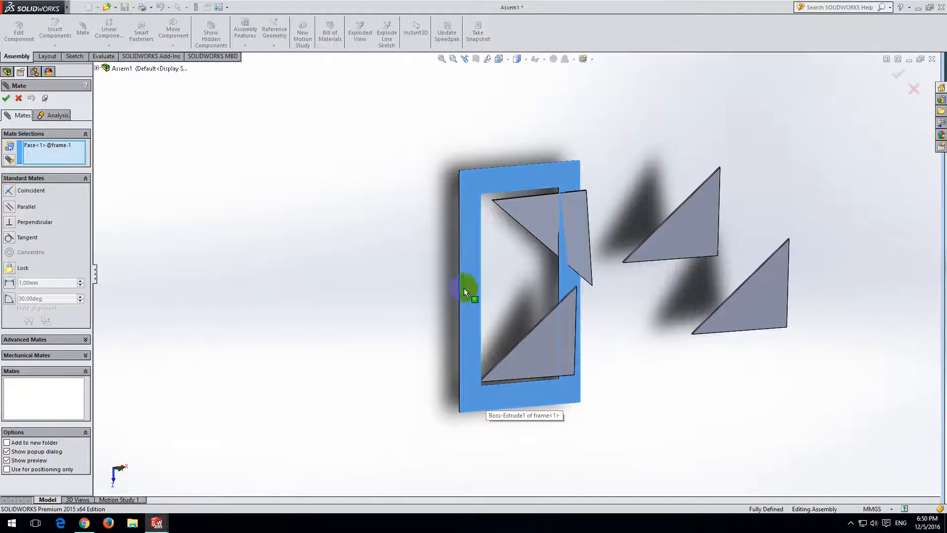
middle_drag(505, 267, 625, 298)
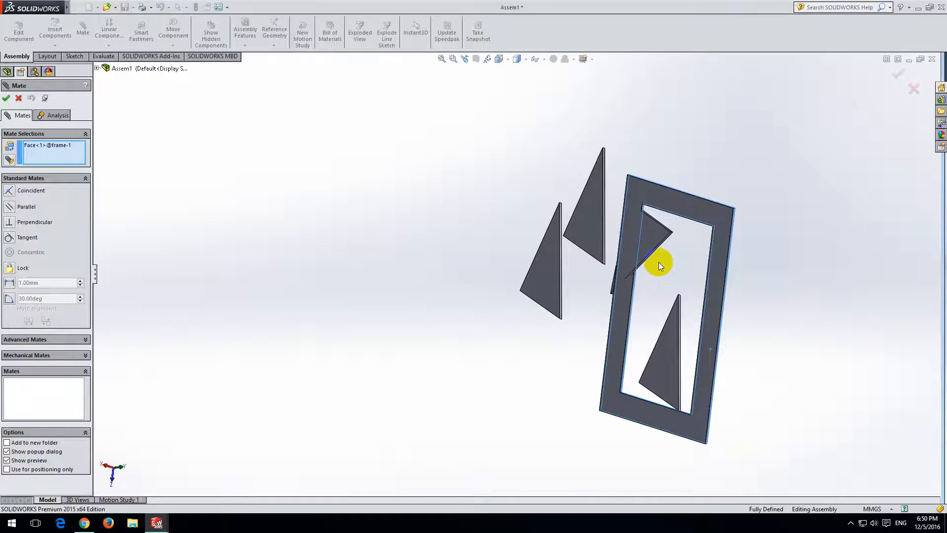
click(653, 233)
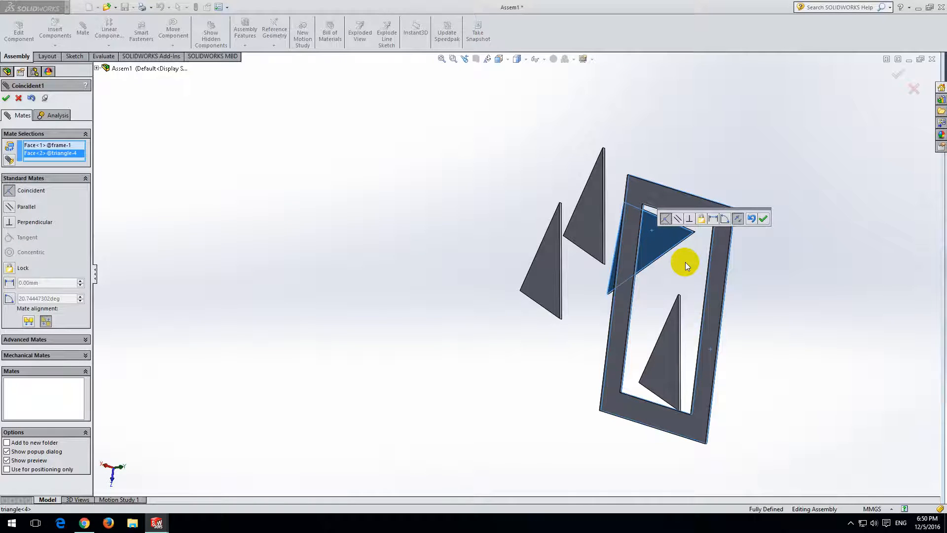
click(678, 220)
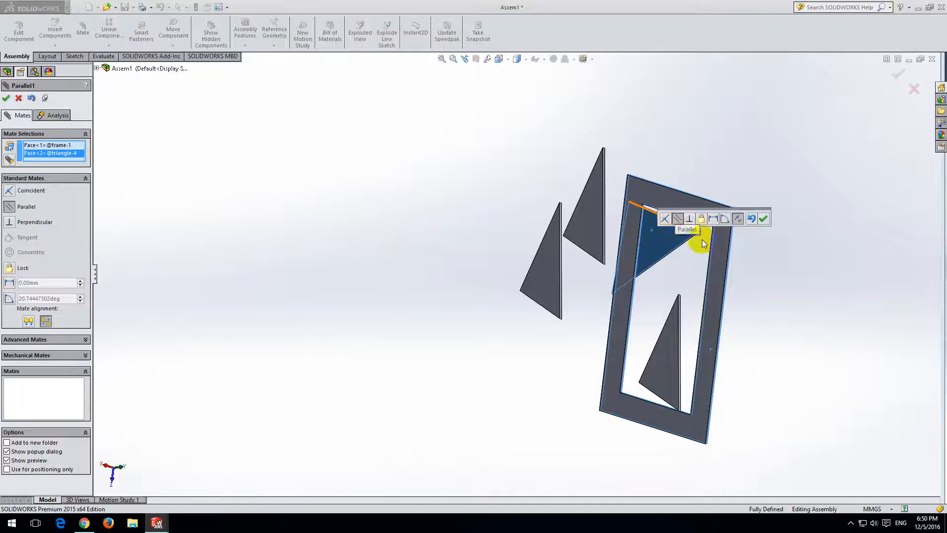
click(763, 219)
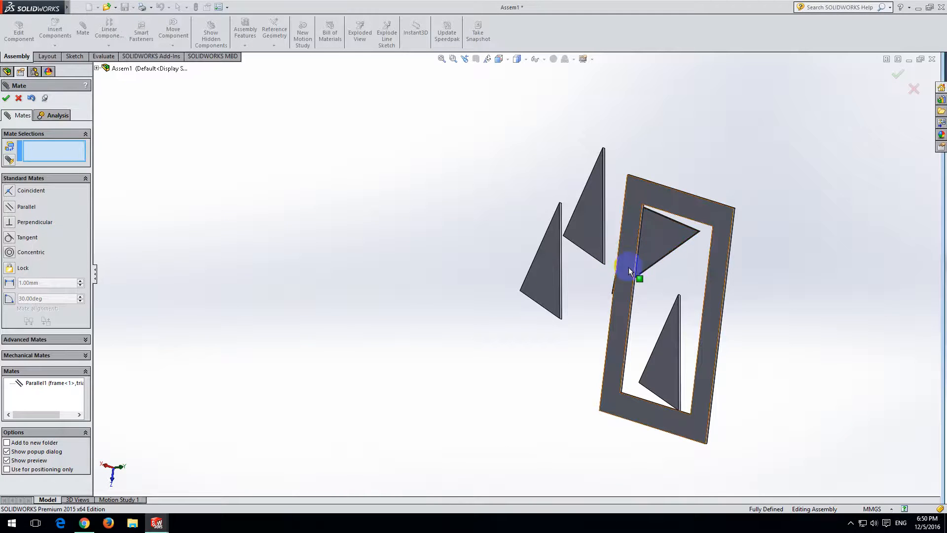
click(6, 99)
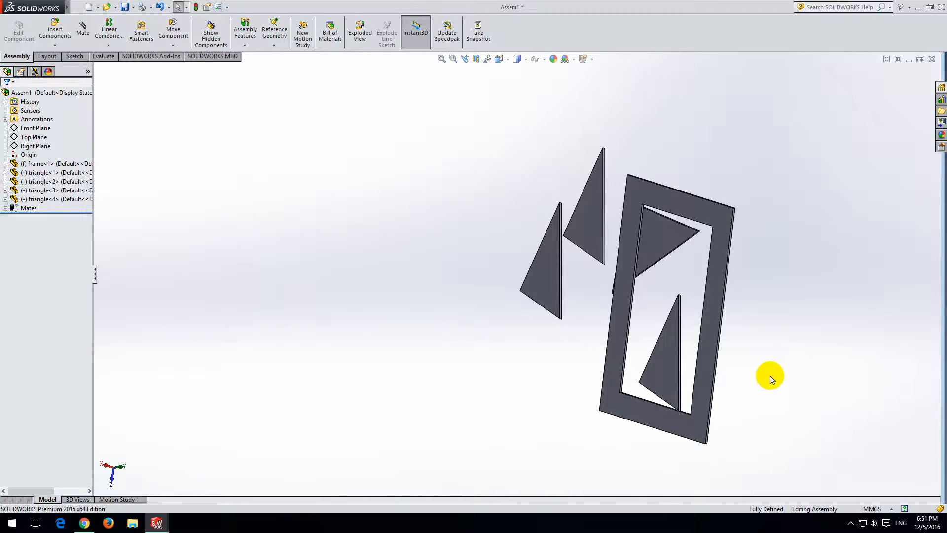
- Add a parallel mate between the lower triangle's rear face and the frame's front face
click(663, 366)
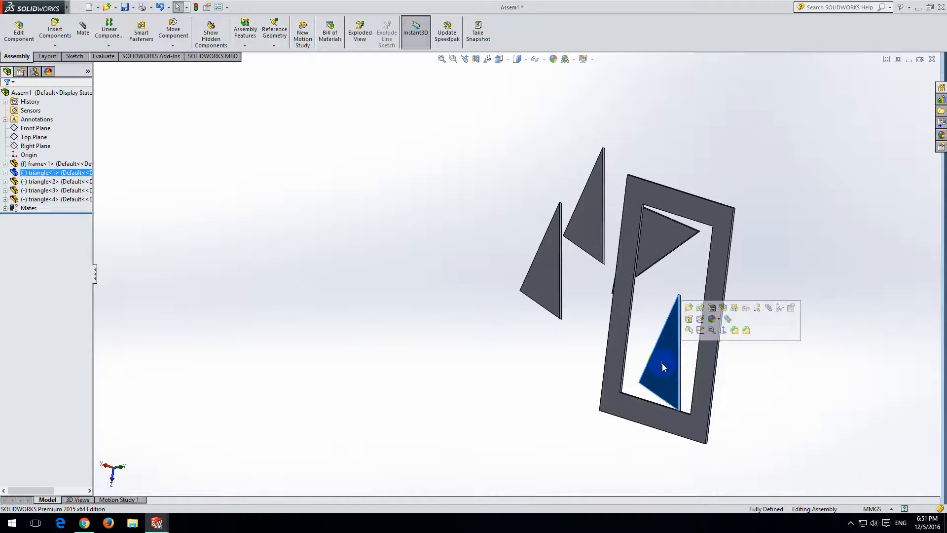
click(771, 311)
middle_drag(773, 333, 654, 353)
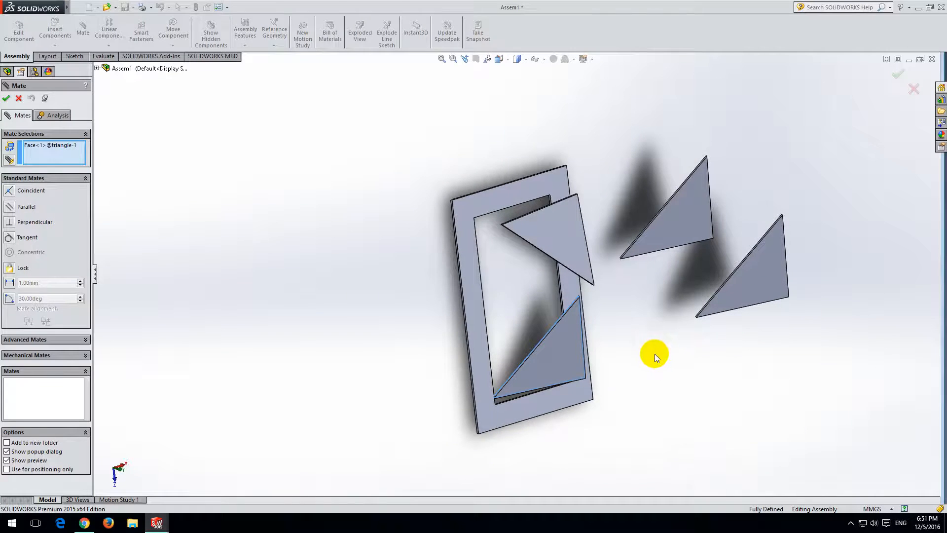
click(554, 398)
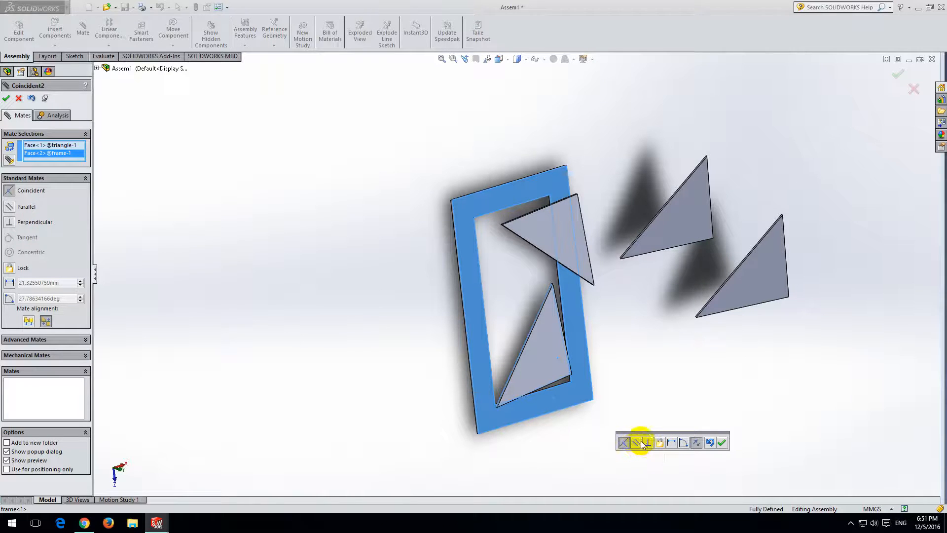
click(637, 443)
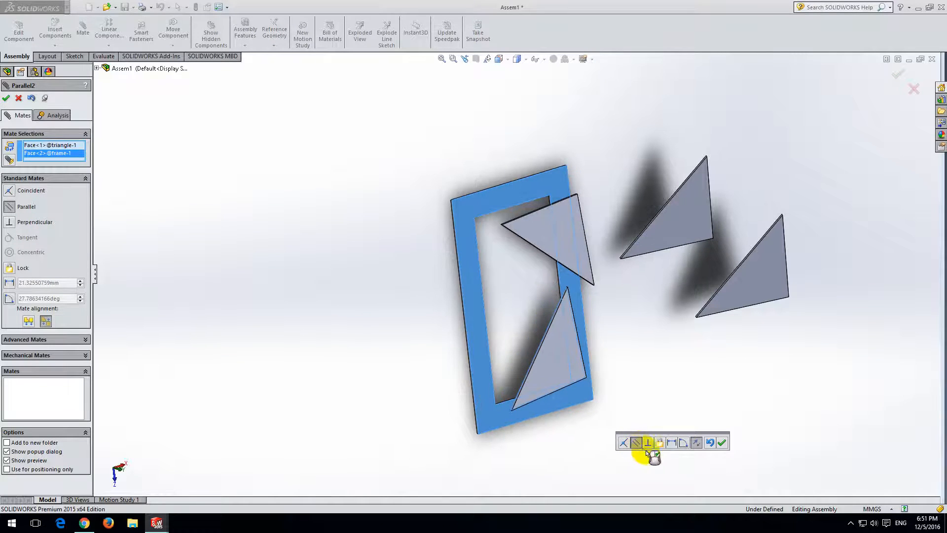
click(722, 443)
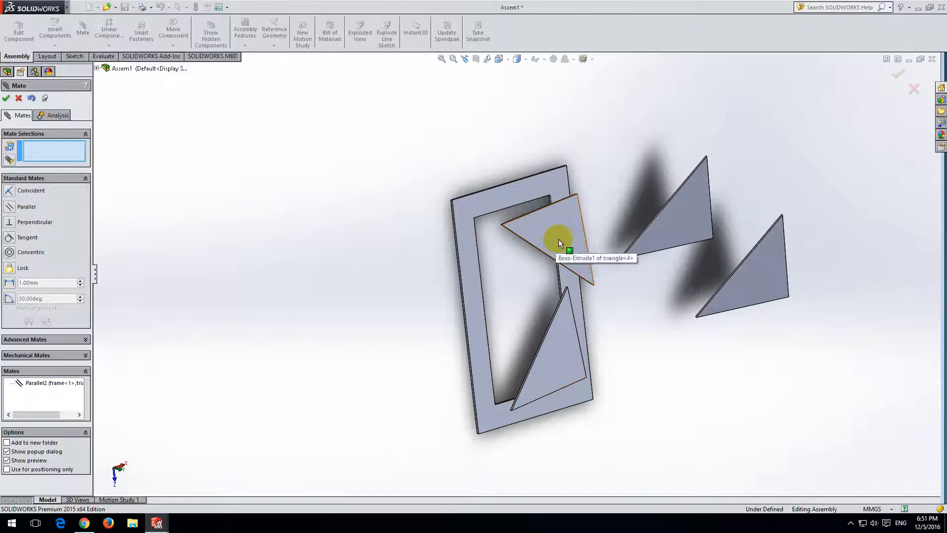
click(898, 77)
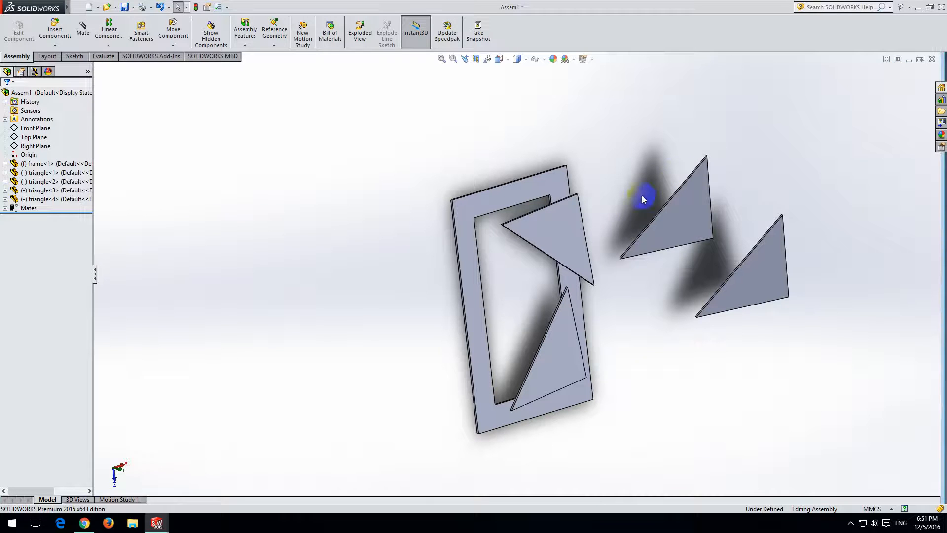
- Move the upper and lower triangles so both sit a short distance in front of the frame's front face
drag(563, 238, 507, 237)
middle_drag(508, 237, 568, 263)
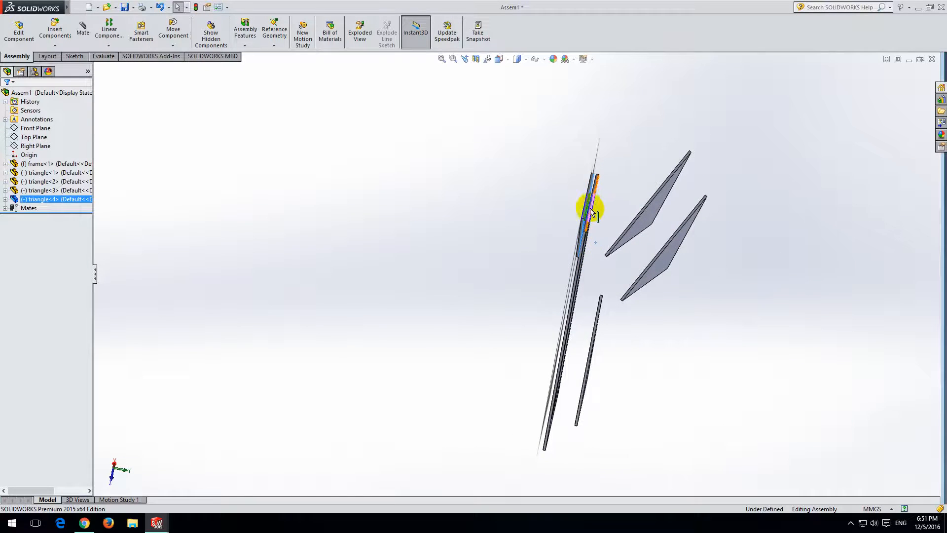
scroll(584, 212, down, 3)
drag(560, 203, 605, 215)
scroll(587, 297, up, 5)
scroll(571, 376, down, 2)
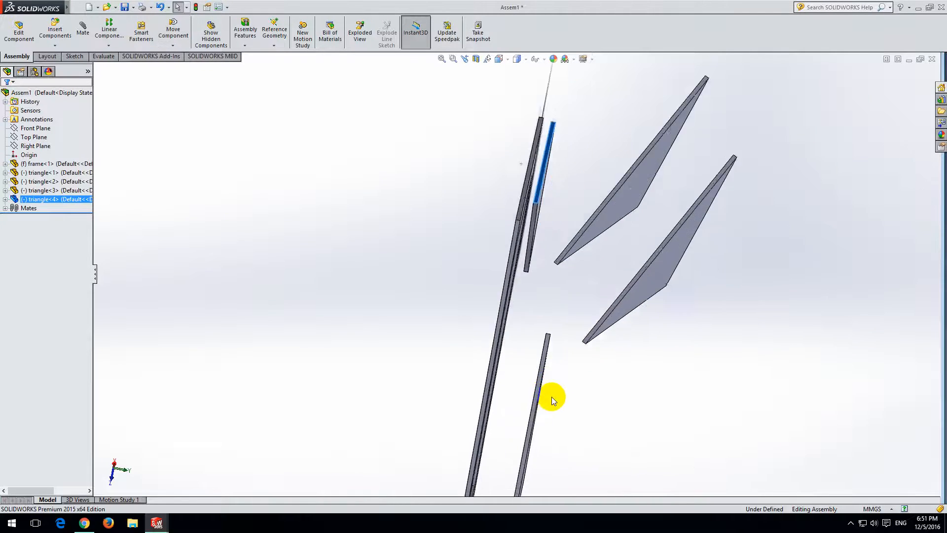
scroll(549, 395, up, 2)
mouse_move(512, 380)
mouse_down()
mouse_move(475, 372)
mouse_move(506, 381)
mouse_up()
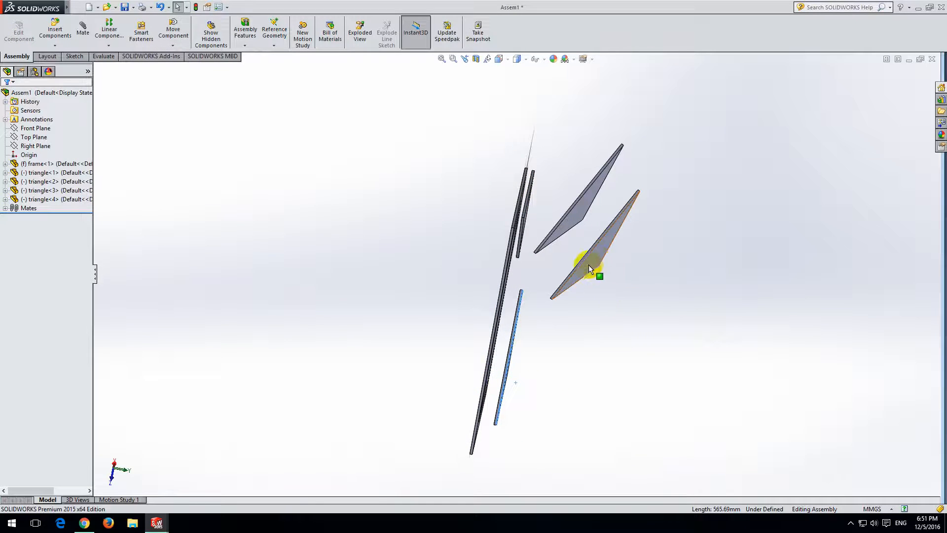
drag(594, 260, 597, 239)
key(Escape)
middle_drag(575, 340, 536, 357)
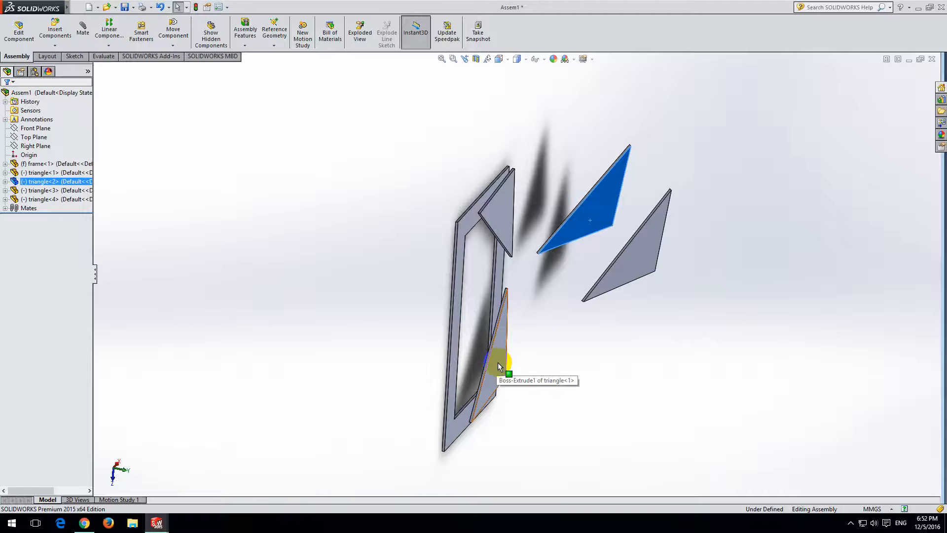
- Slide the lower triangle parallel to the frame and position it over the opening's lower part
drag(497, 359, 521, 377)
middle_drag(522, 376, 542, 380)
drag(502, 355, 522, 372)
middle_drag(668, 378, 622, 363)
drag(479, 362, 619, 401)
key(Escape)
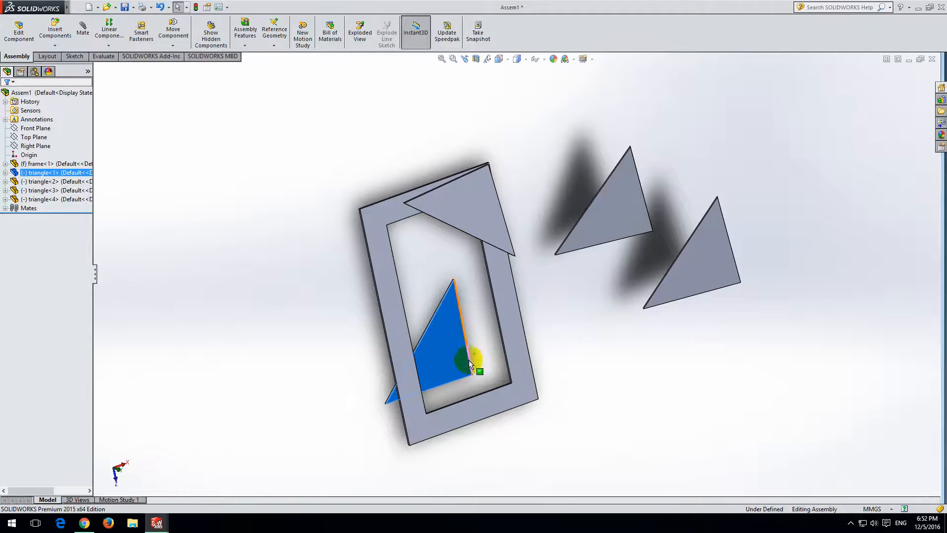
drag(477, 357, 517, 346)
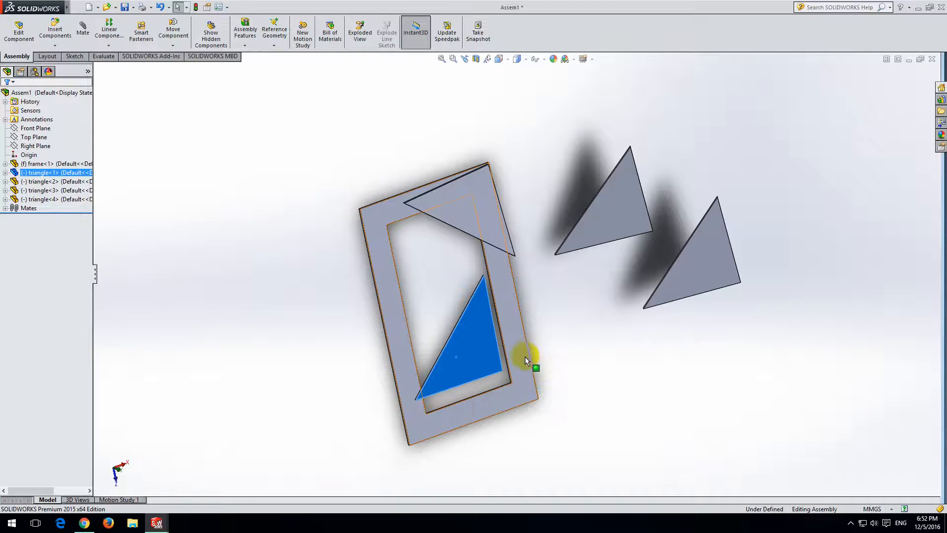
- Try to move the frame to test whether it is fixed, and select it in the component list
drag(523, 353, 628, 401)
click(582, 364)
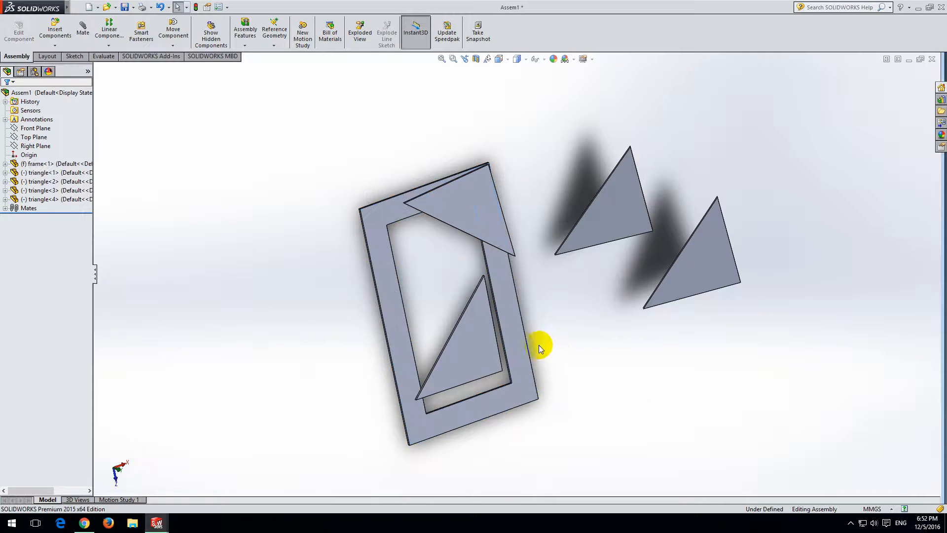
drag(508, 318, 562, 341)
drag(501, 287, 539, 330)
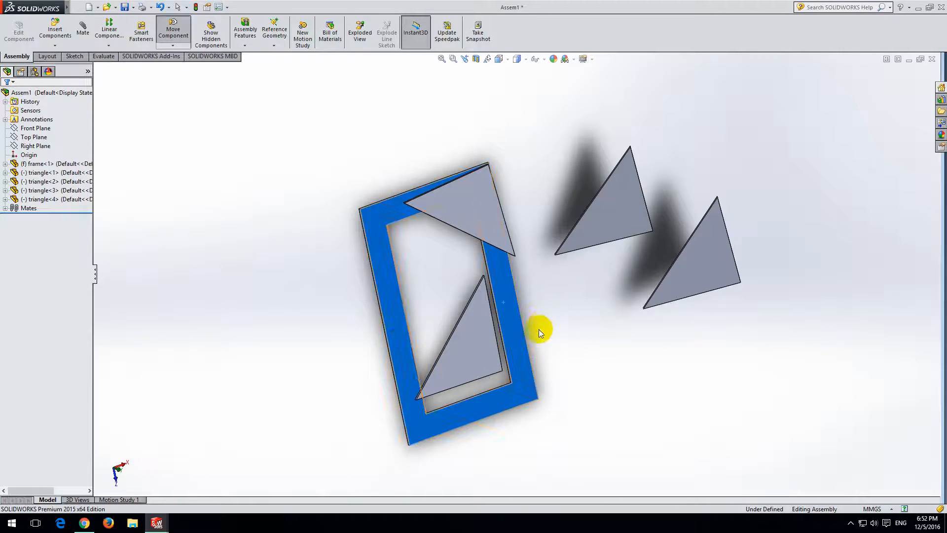
click(33, 168)
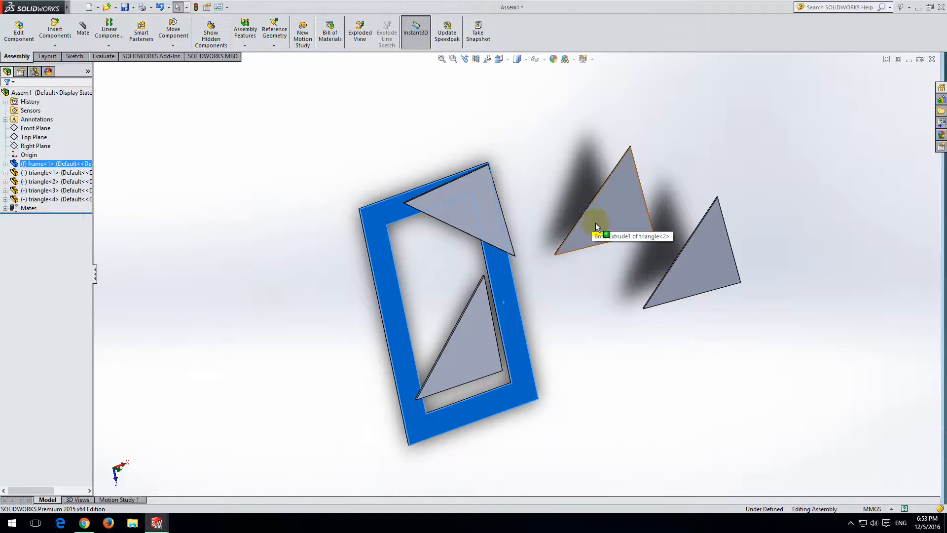
- Fix the lower triangle in place and set it back to floating
right_click(49, 174)
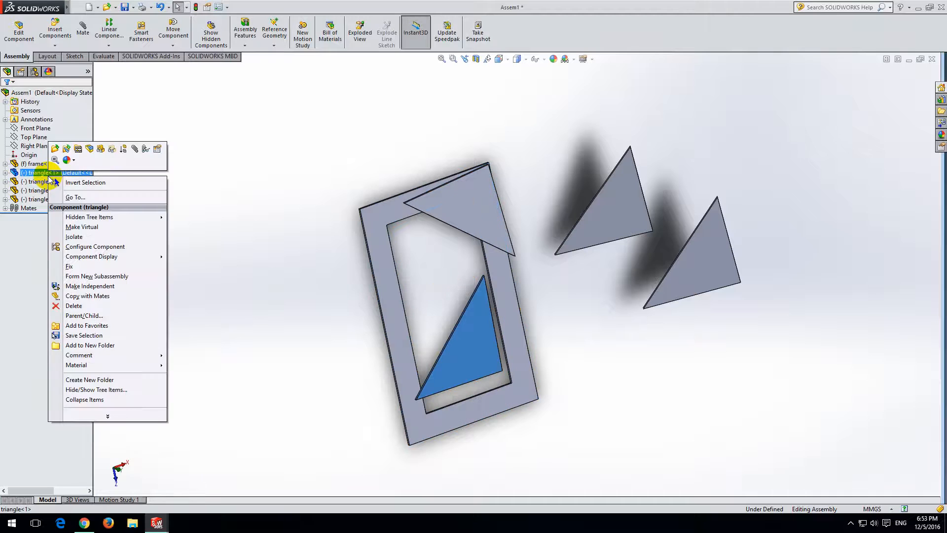
click(81, 267)
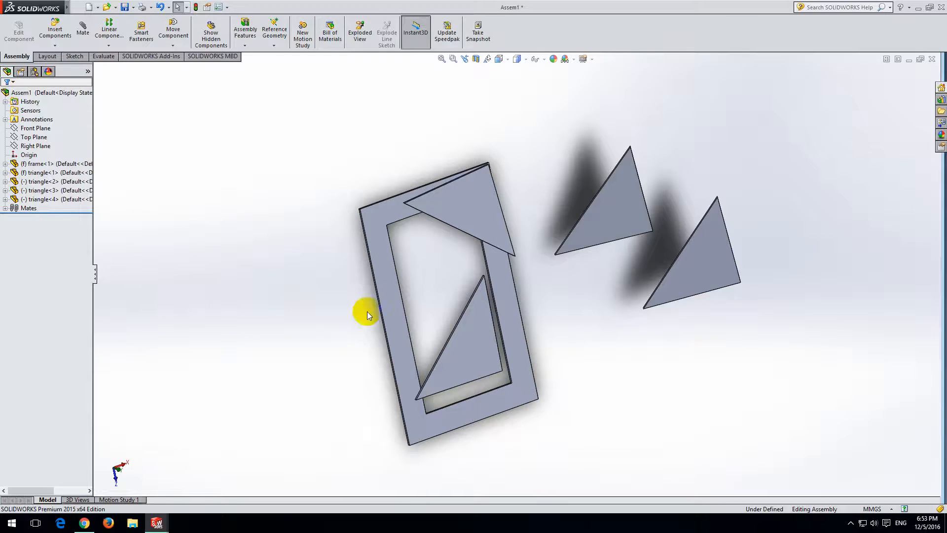
click(61, 191)
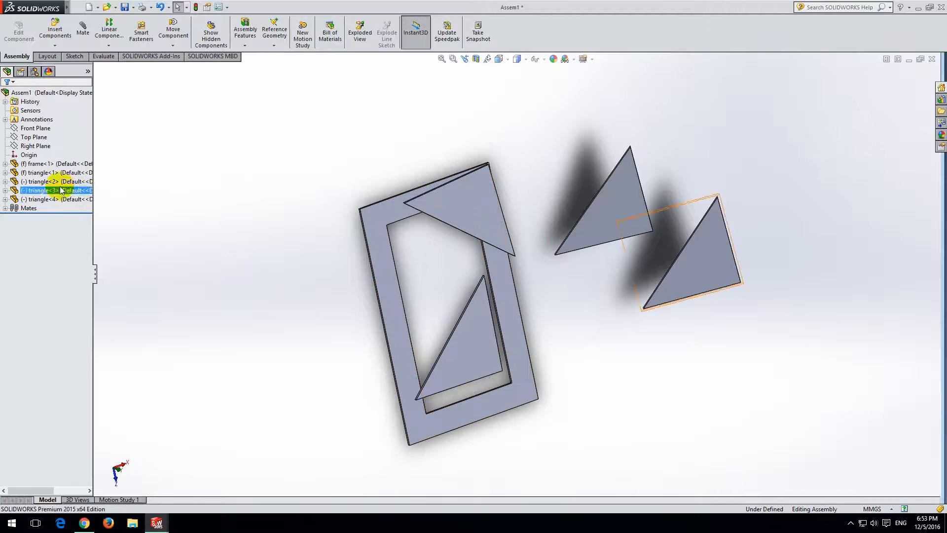
right_click(43, 174)
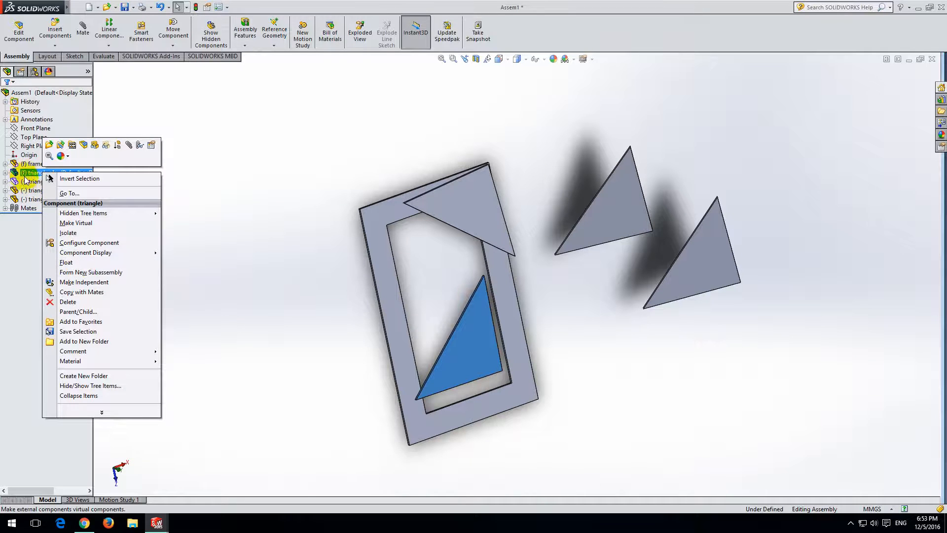
click(80, 265)
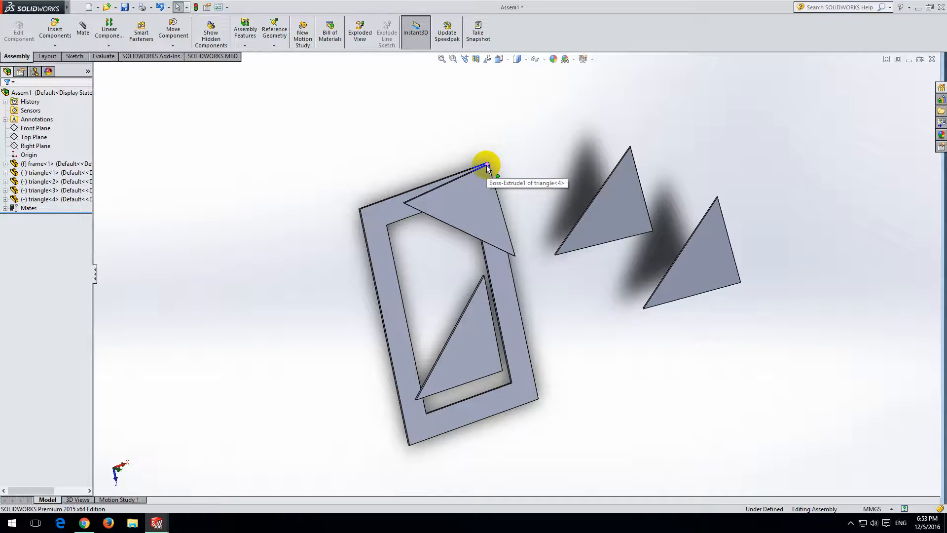
- Move the upper triangle down so its right-angled corner lies near the frame opening's upper corner
drag(469, 195, 456, 235)
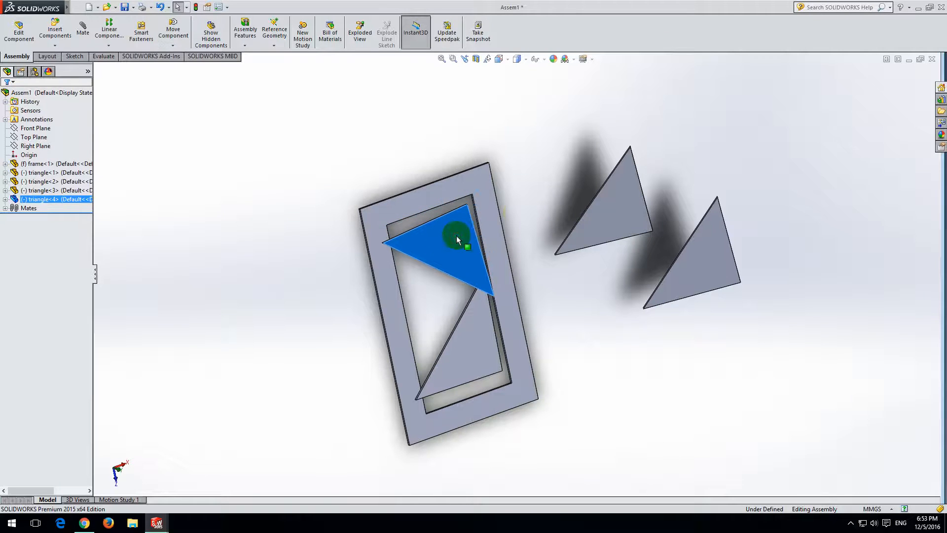
click(522, 197)
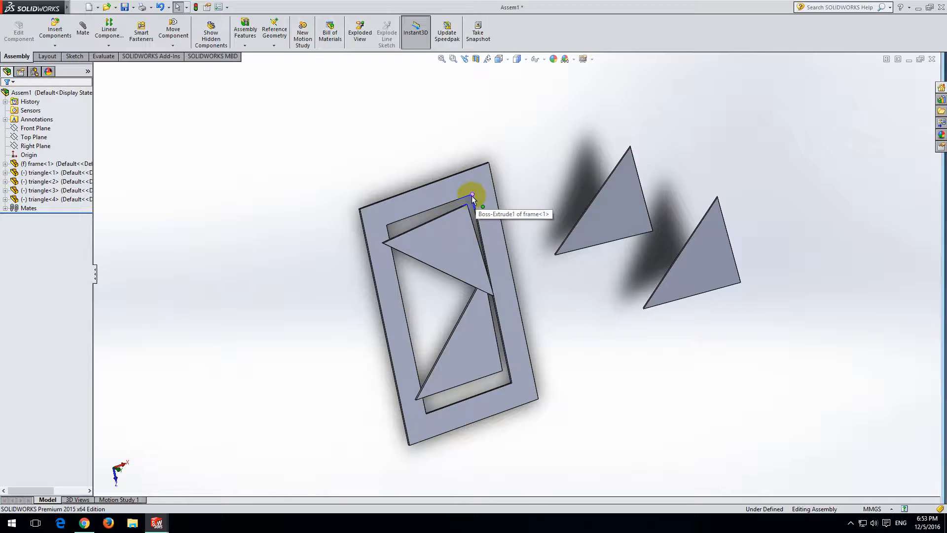
middle_drag(523, 216, 542, 108)
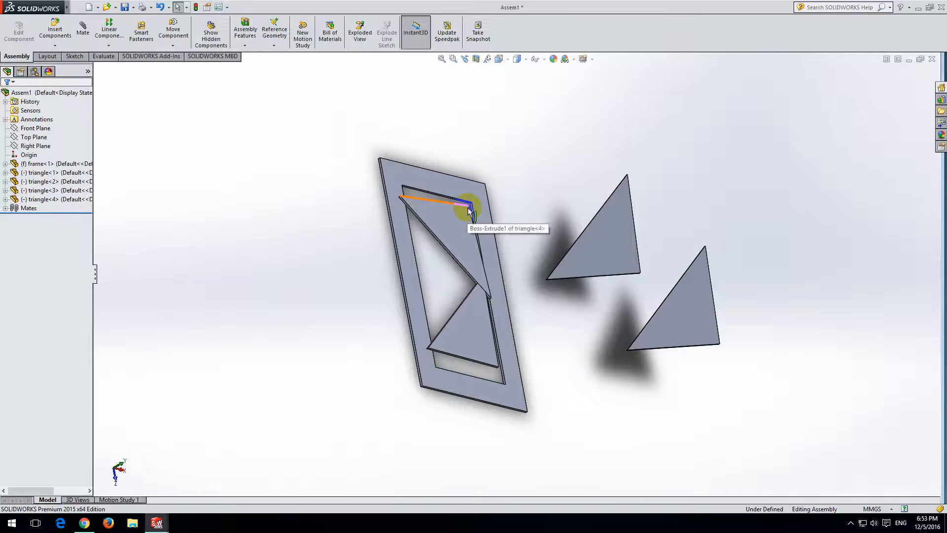
- Add a coincident mate between the frame opening's upper front corner point and the matching rear corner point of the upper triangle
scroll(468, 211, down, 6)
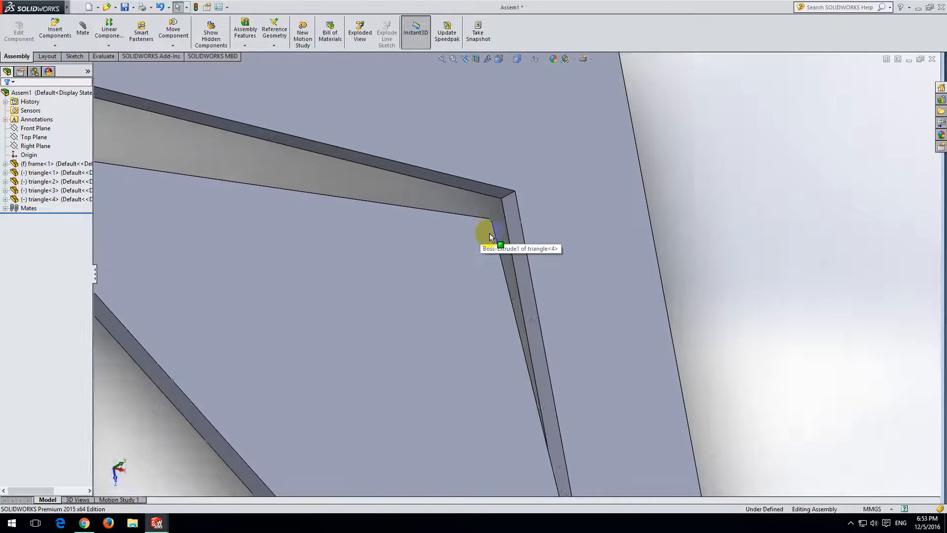
scroll(490, 237, down, 2)
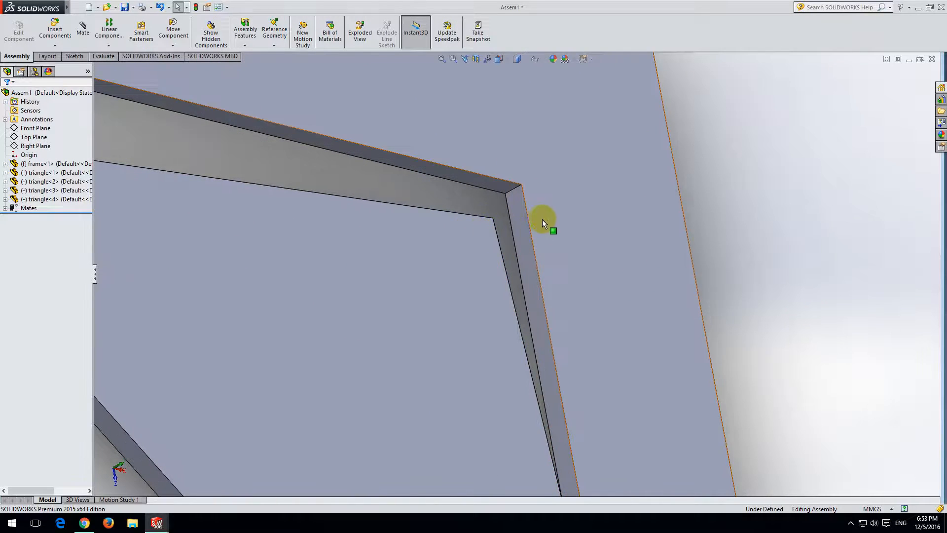
click(521, 183)
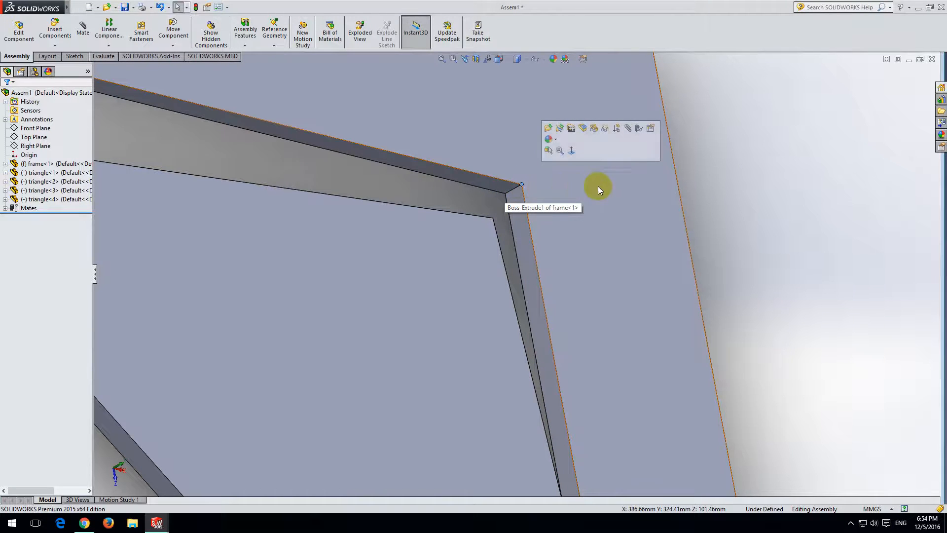
click(628, 129)
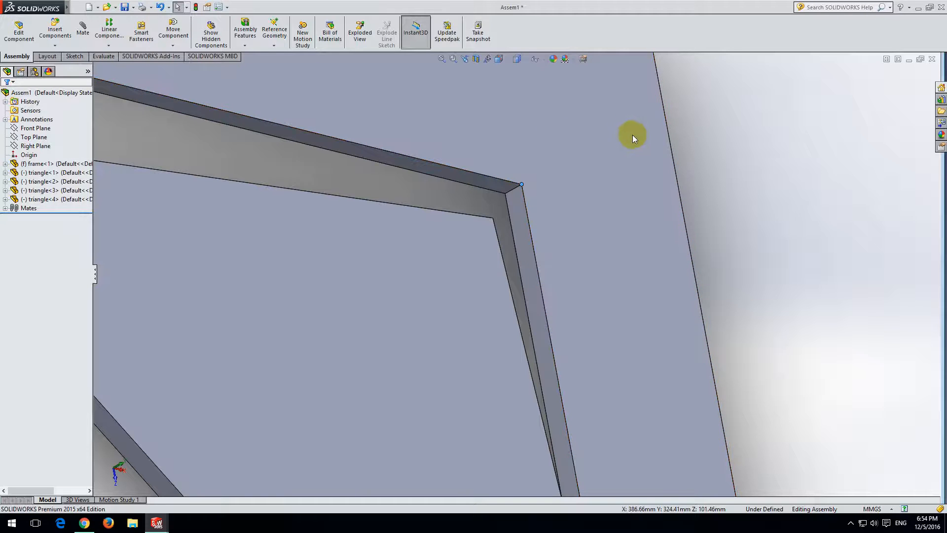
scroll(618, 180, up, 3)
scroll(633, 217, up, 3)
middle_drag(647, 222, 444, 273)
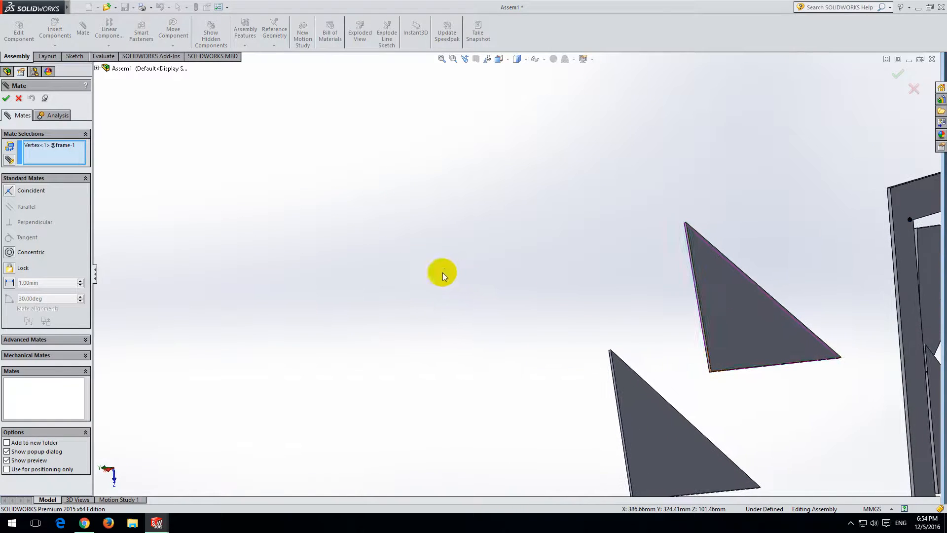
scroll(882, 264, up, 3)
scroll(745, 260, down, 3)
scroll(715, 257, down, 5)
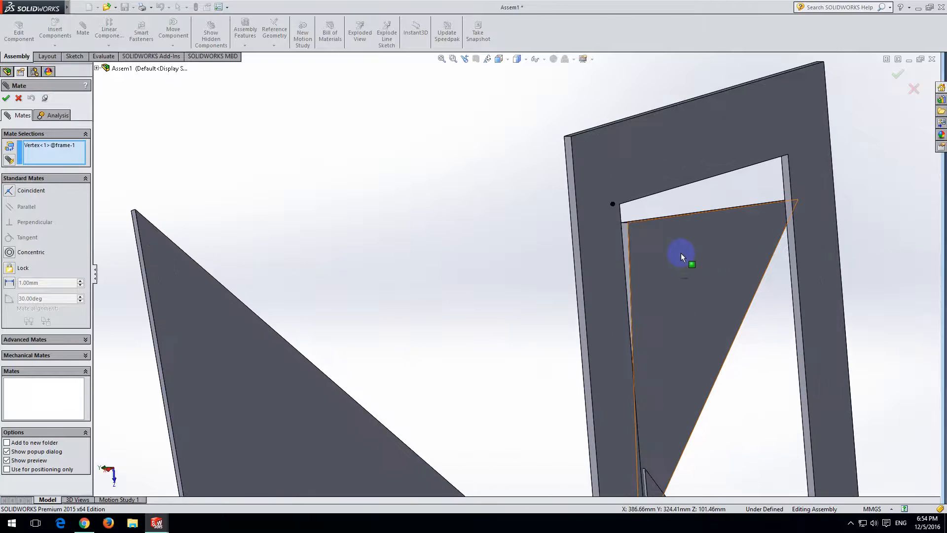
middle_drag(581, 216, 582, 260)
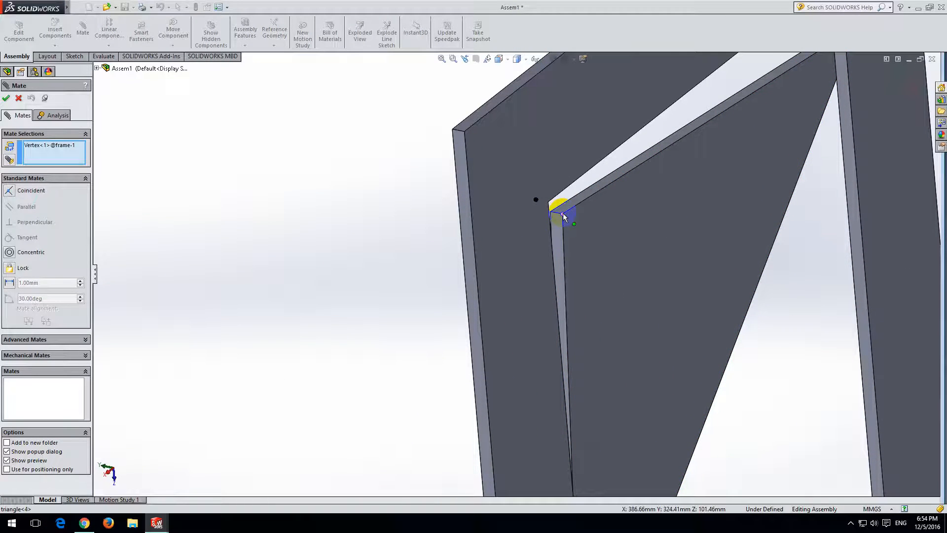
click(563, 212)
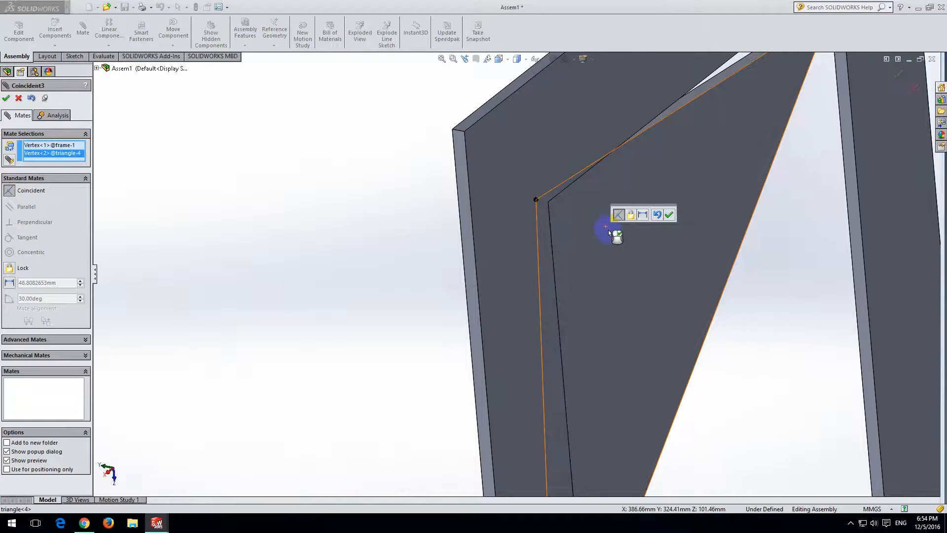
middle_drag(576, 231, 661, 321)
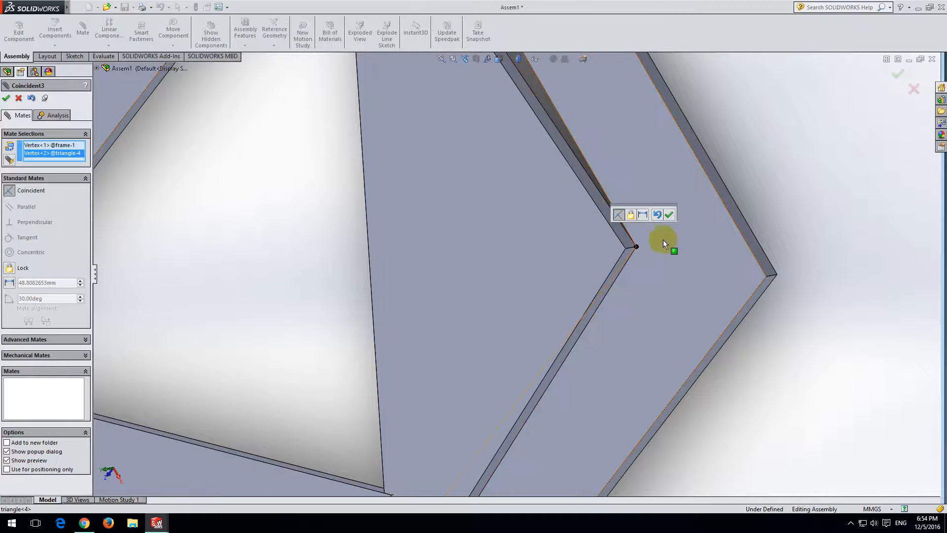
click(670, 215)
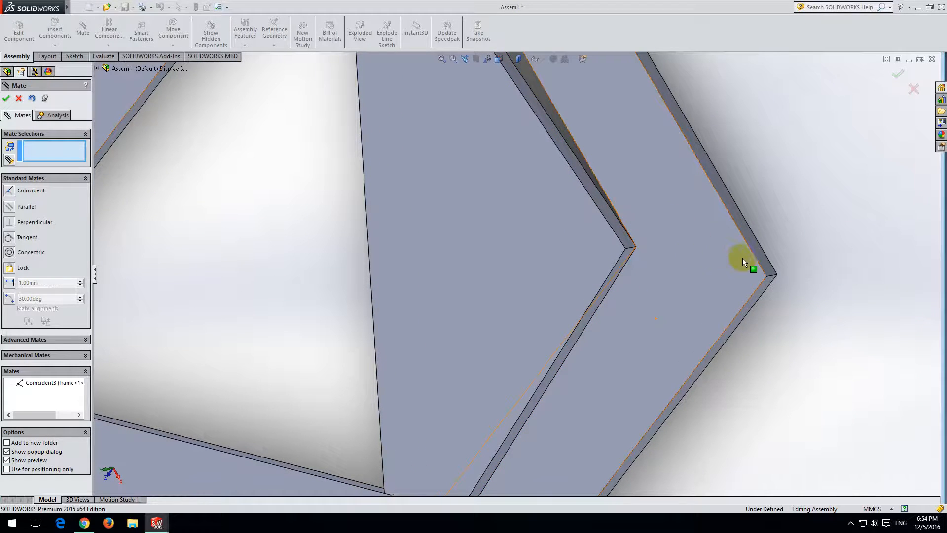
- Add a coincident mate between the frame opening's lower front corner point and the matching rear corner point of the lower triangle
scroll(668, 261, up, 5)
scroll(661, 259, up, 3)
middle_drag(633, 220, 651, 189)
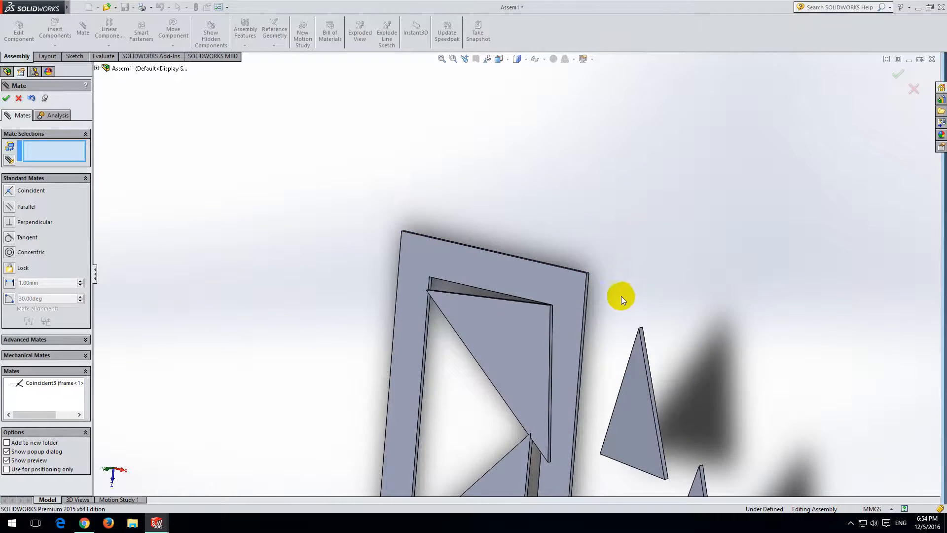
scroll(620, 297, up, 6)
middle_drag(568, 310, 647, 337)
scroll(495, 372, down, 10)
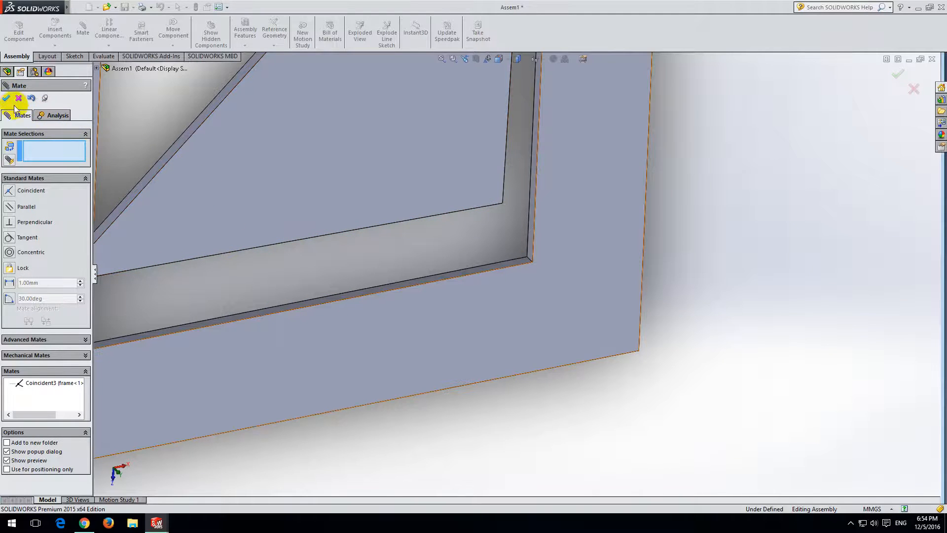
click(532, 263)
middle_drag(691, 253, 695, 316)
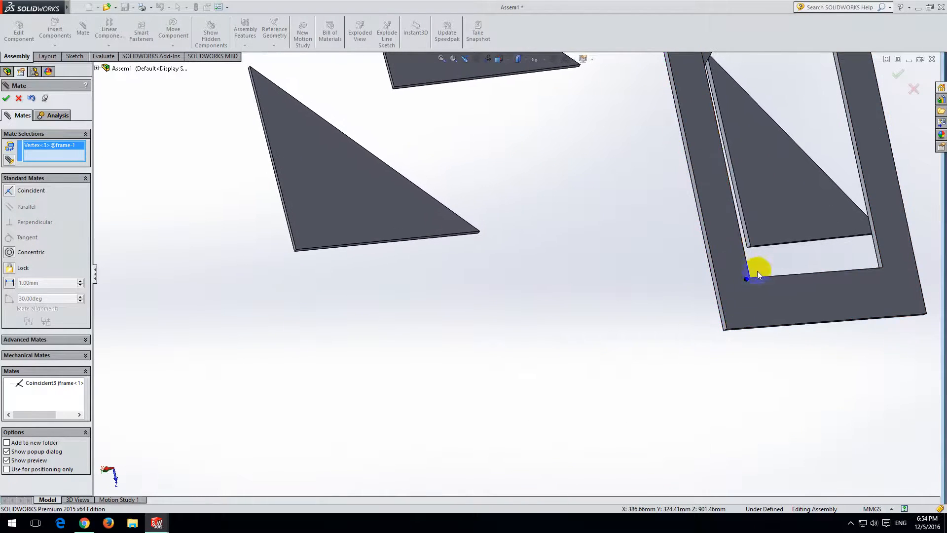
scroll(757, 264, down, 5)
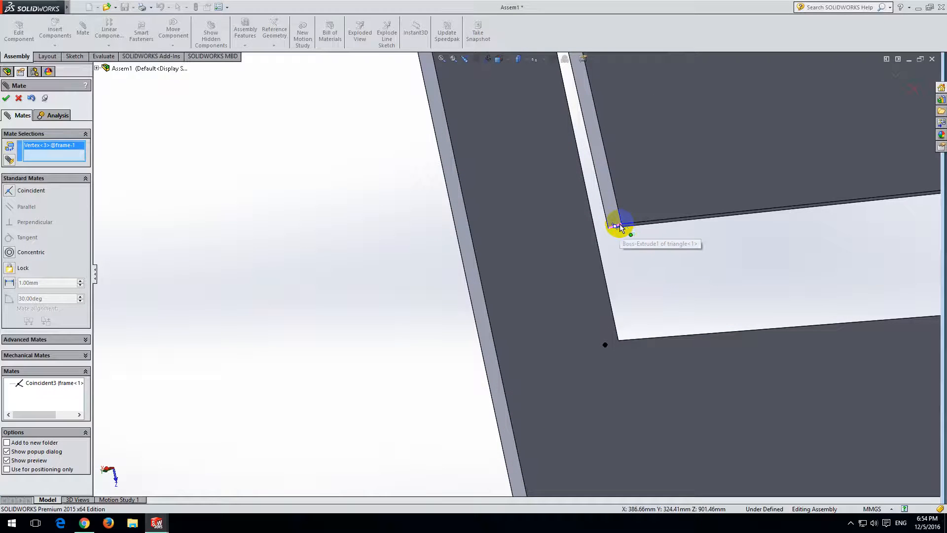
click(622, 226)
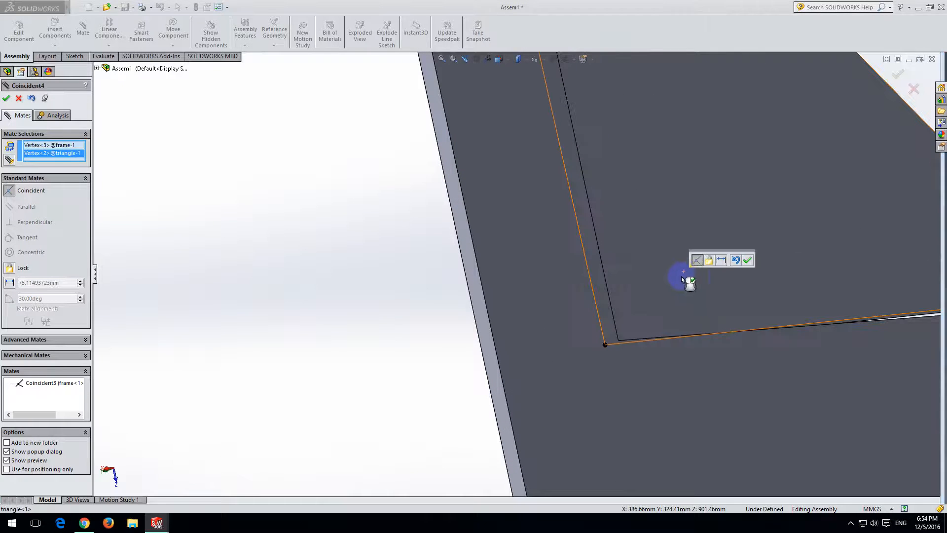
click(748, 259)
scroll(735, 265, up, 5)
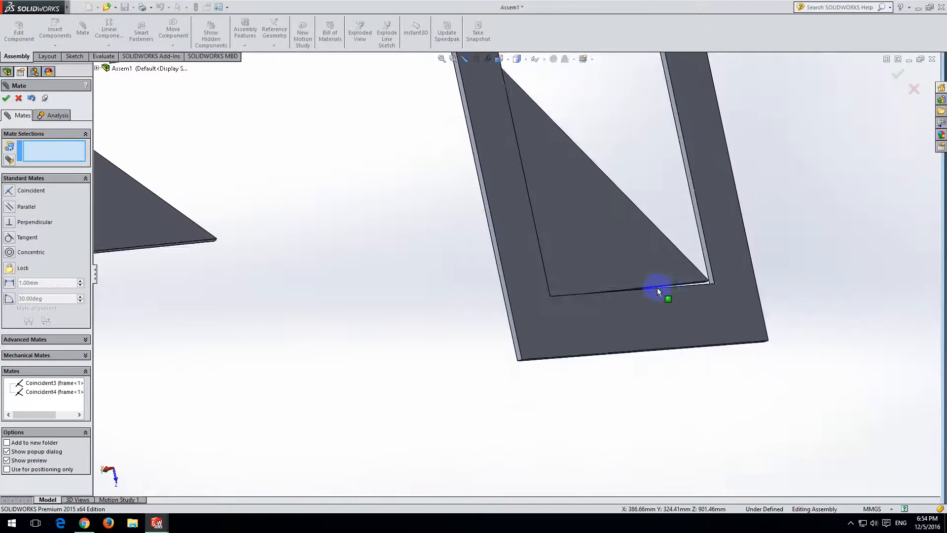
middle_drag(525, 226, 728, 215)
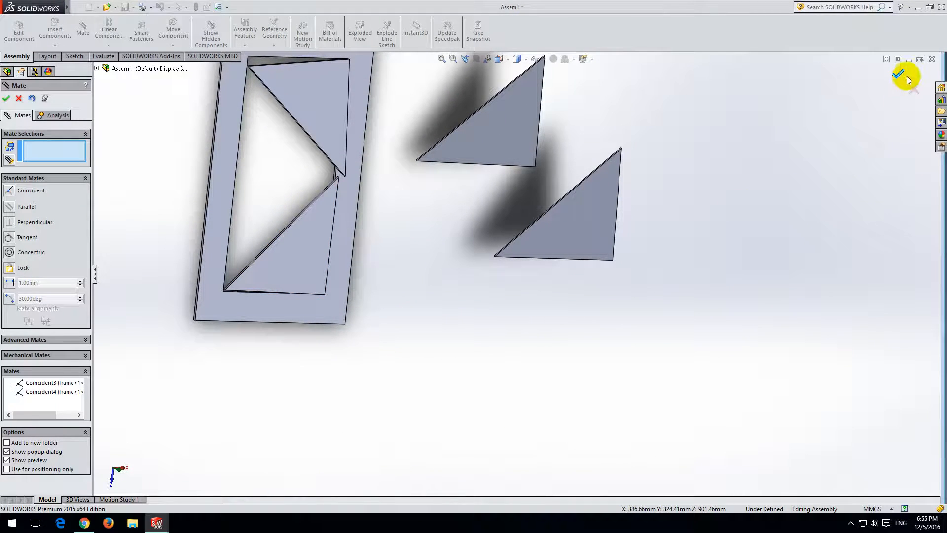
click(898, 76)
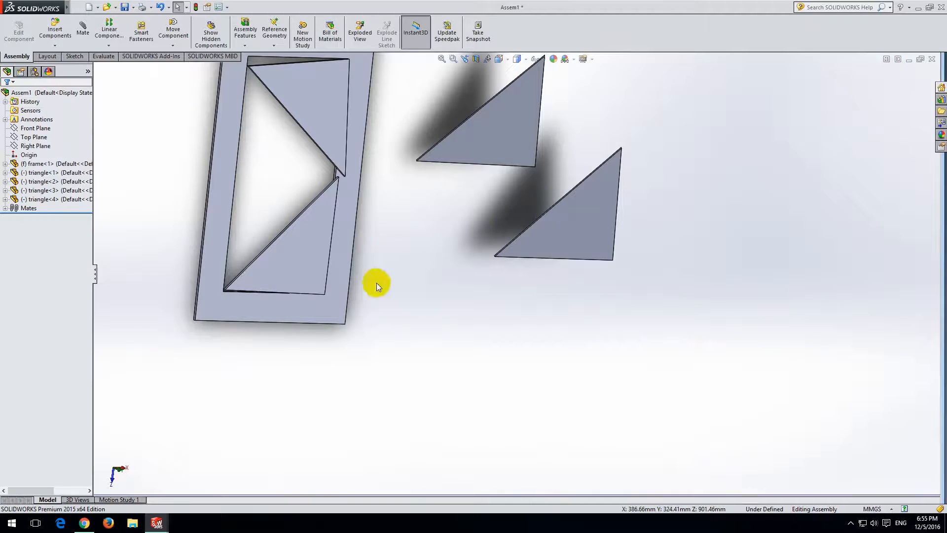
- Swing the lower and upper triangles about their mated corners to test how they move in the frame
scroll(377, 282, up, 2)
scroll(332, 233, down, 3)
mouse_move(465, 268)
mouse_down()
mouse_move(416, 339)
mouse_move(413, 377)
mouse_move(454, 399)
mouse_move(382, 302)
mouse_move(478, 271)
mouse_move(514, 290)
mouse_move(451, 280)
mouse_move(450, 350)
mouse_move(437, 339)
mouse_move(458, 281)
mouse_move(481, 286)
mouse_move(456, 294)
mouse_move(464, 284)
mouse_up()
drag(474, 180, 452, 167)
key(Escape)
key(Escape)
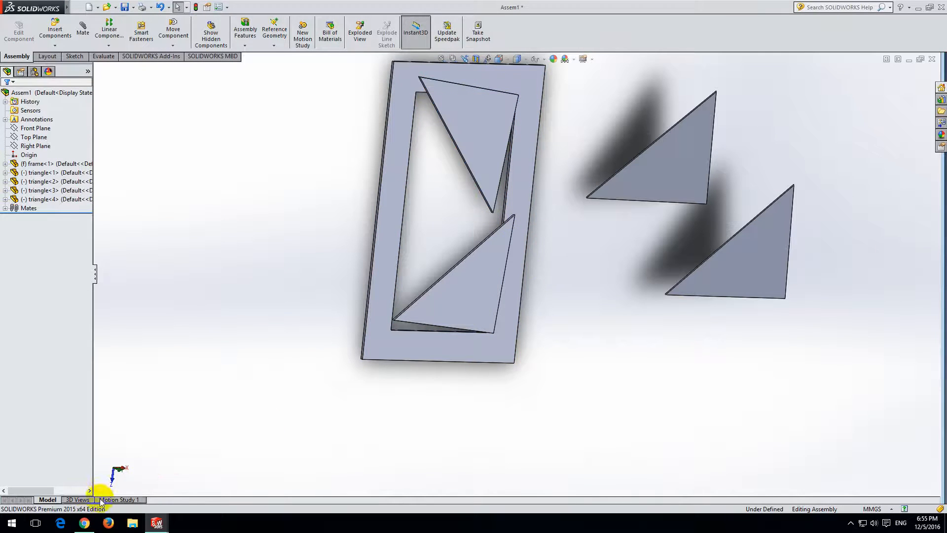
- Switch to the browser and replay the Amaizing Shapeshifting Door (4 Triangles) video to check how the triangles connect and fold
click(85, 523)
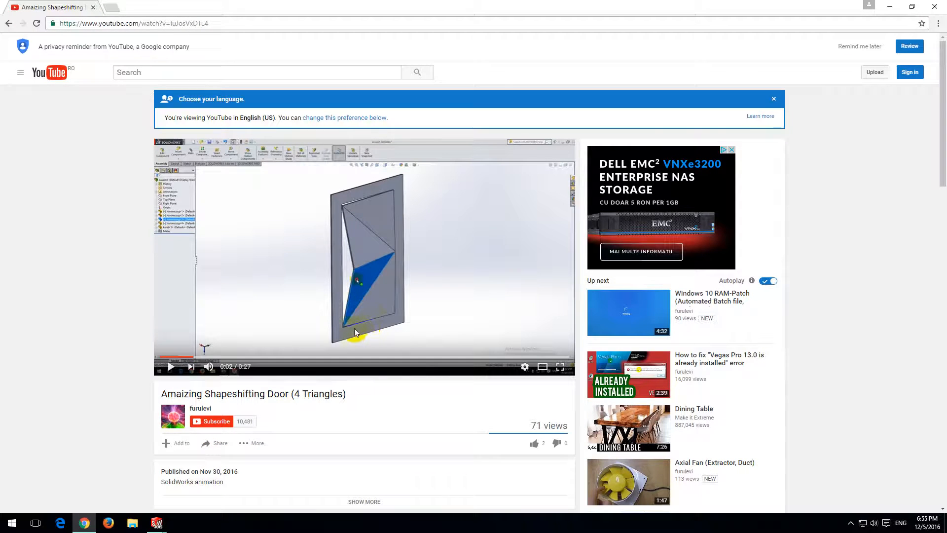
click(383, 320)
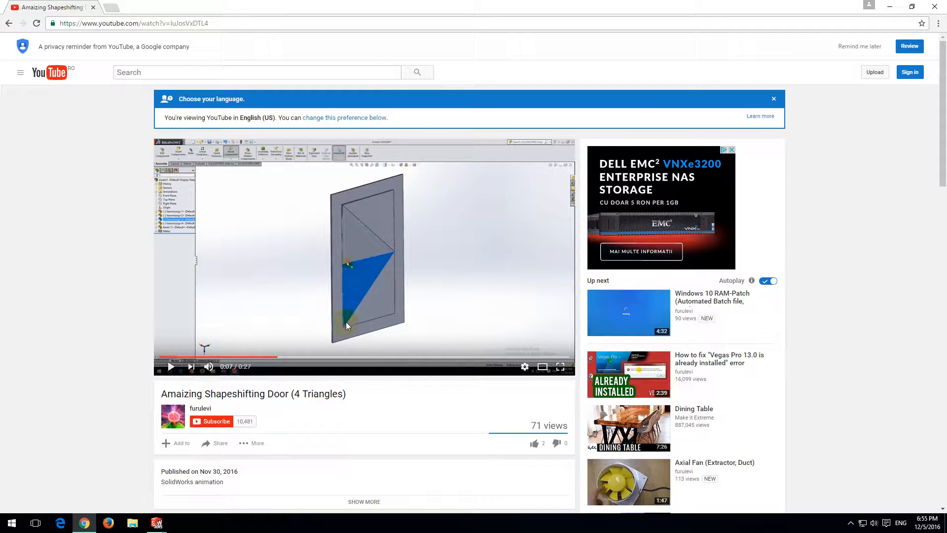
click(434, 315)
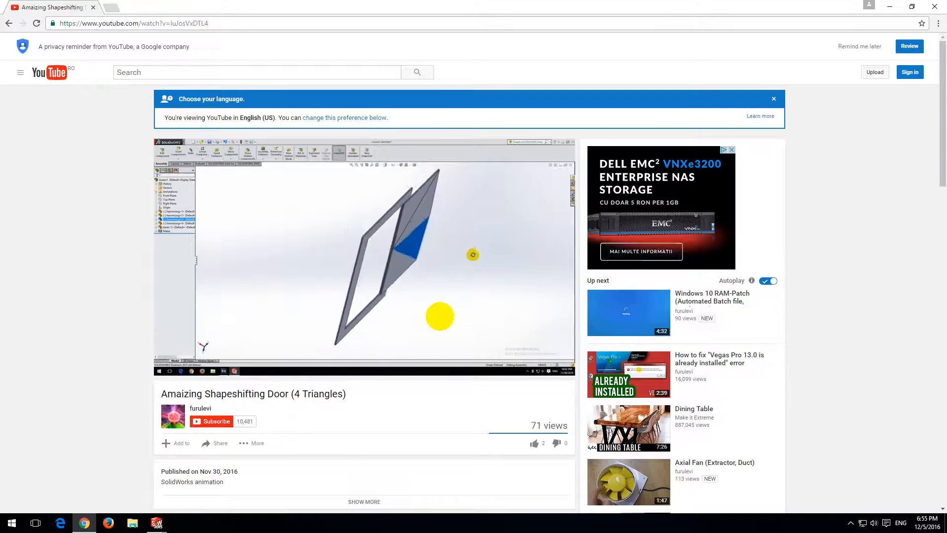
click(186, 358)
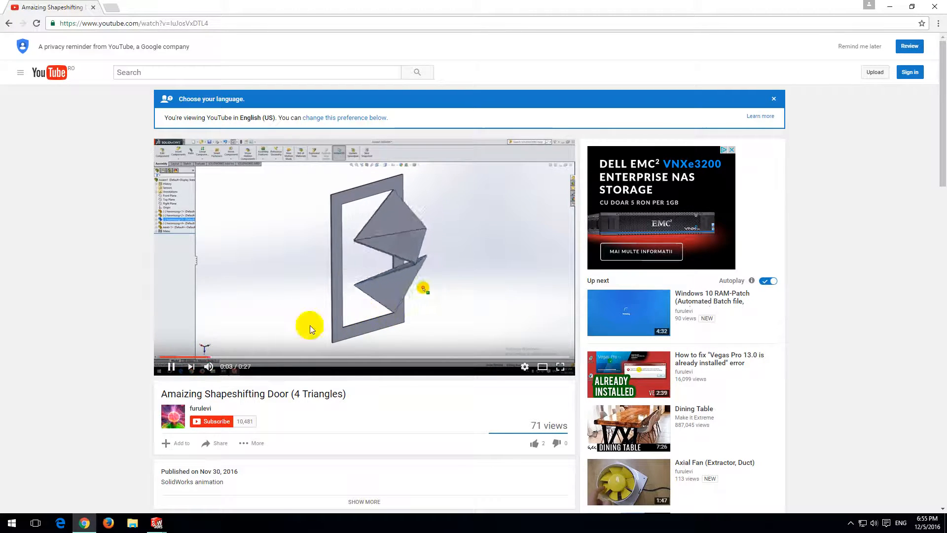
click(193, 357)
click(374, 296)
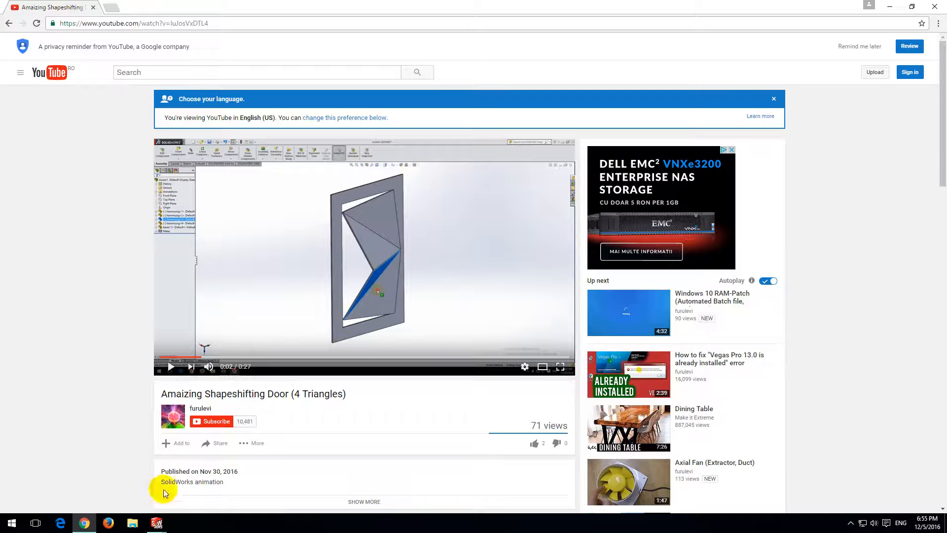
- Return to the SOLIDWORKS assembly Assem1, turn the lower loose triangle half around and move it into the frame opening beside the lower triangle
mouse_move(157, 522)
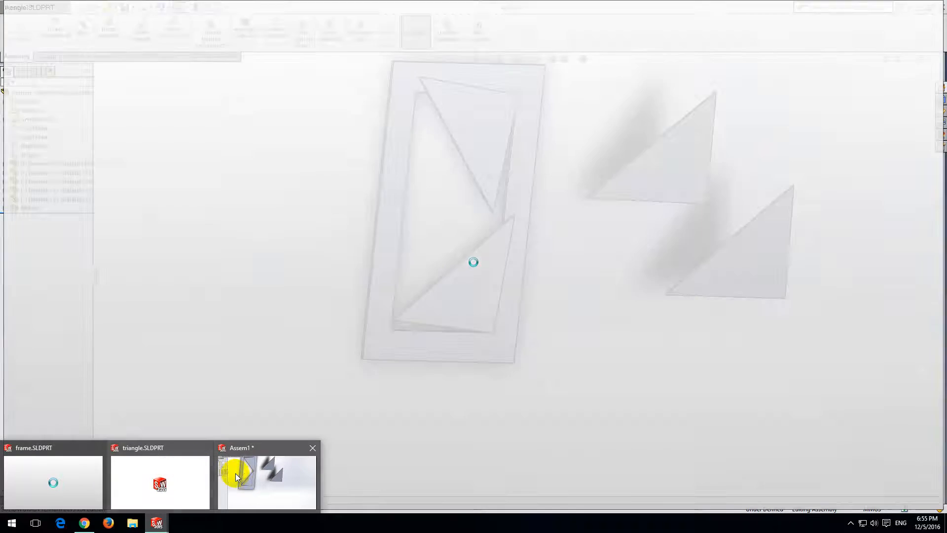
click(247, 472)
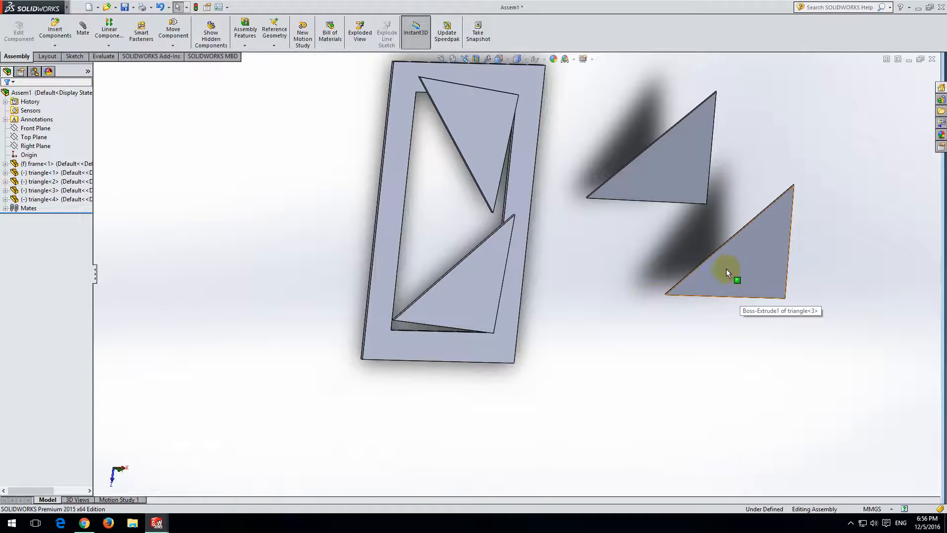
right_drag(742, 268, 750, 292)
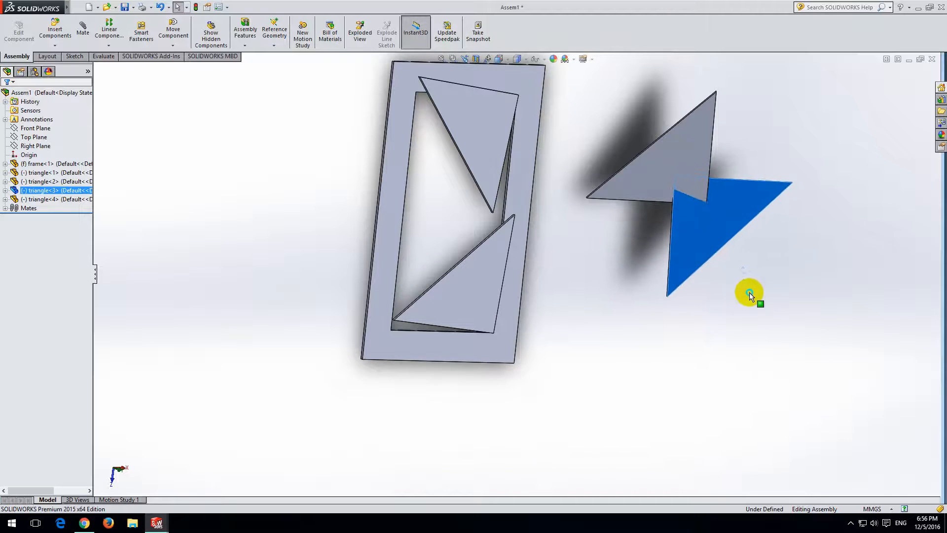
click(751, 336)
drag(691, 241, 443, 235)
click(652, 287)
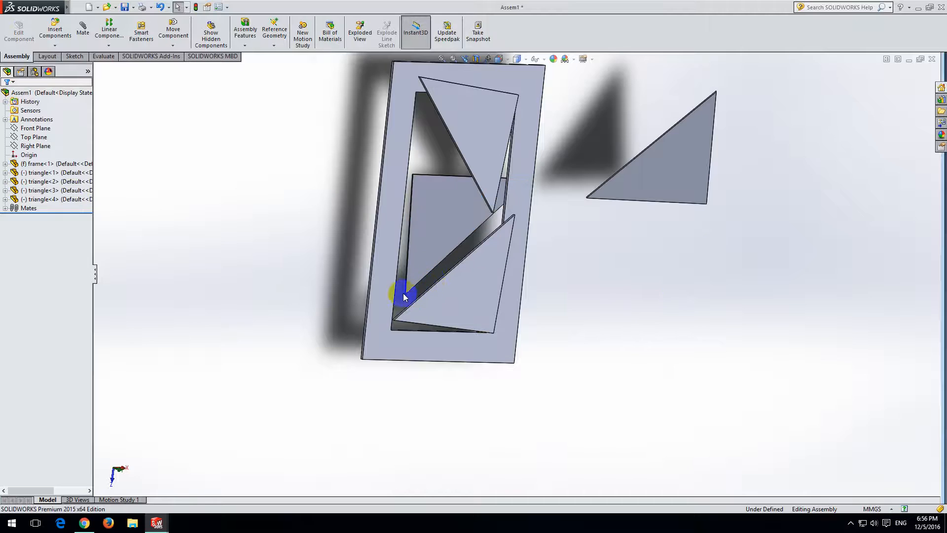
- Add a coincident mate between the long edges of the lower triangle and the newly placed triangle beside it
scroll(403, 295, down, 6)
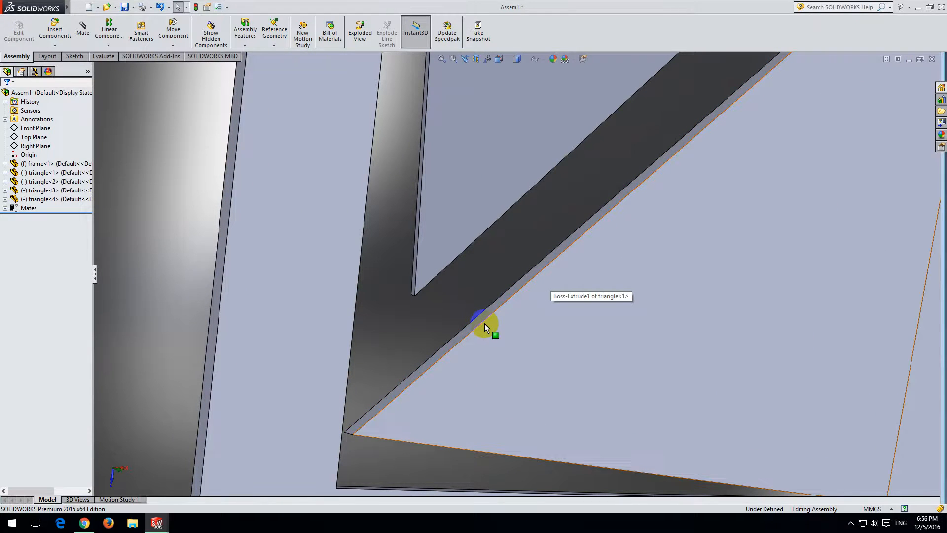
click(485, 321)
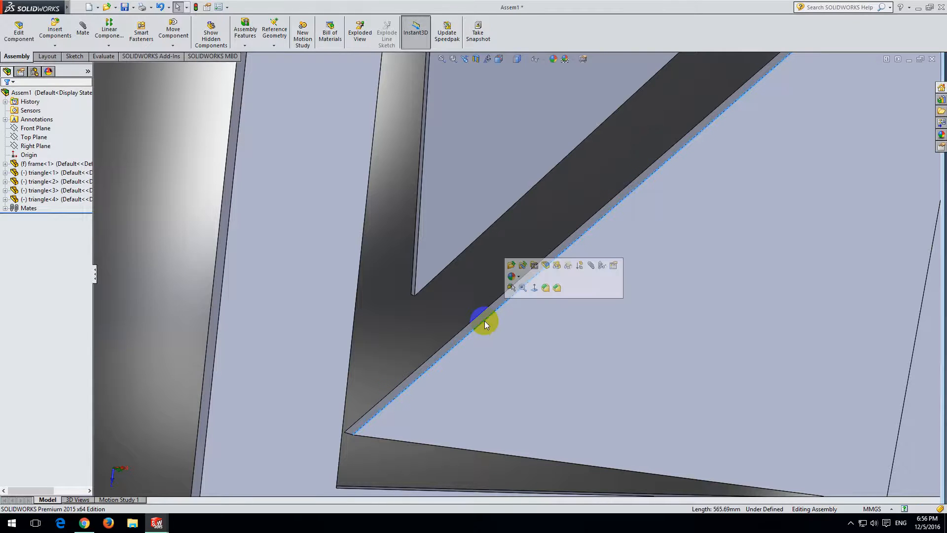
click(592, 269)
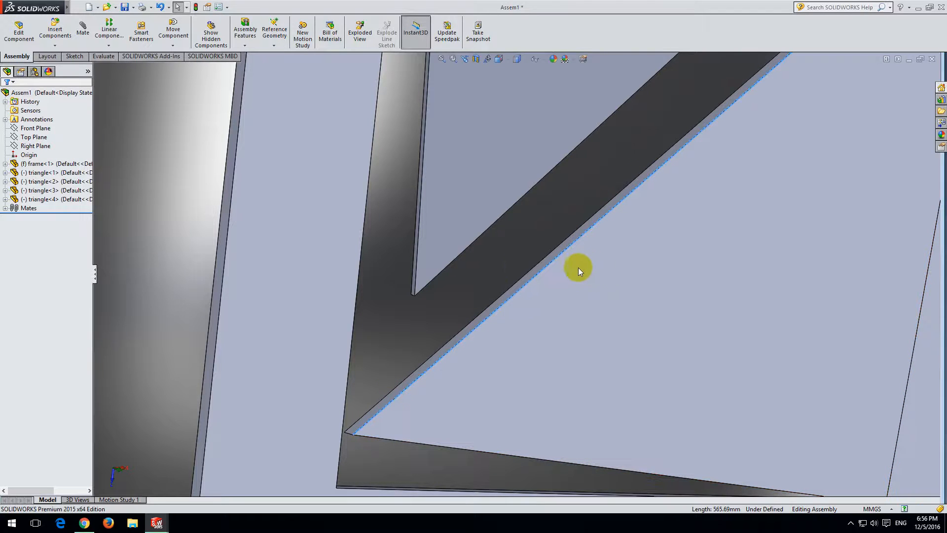
click(451, 267)
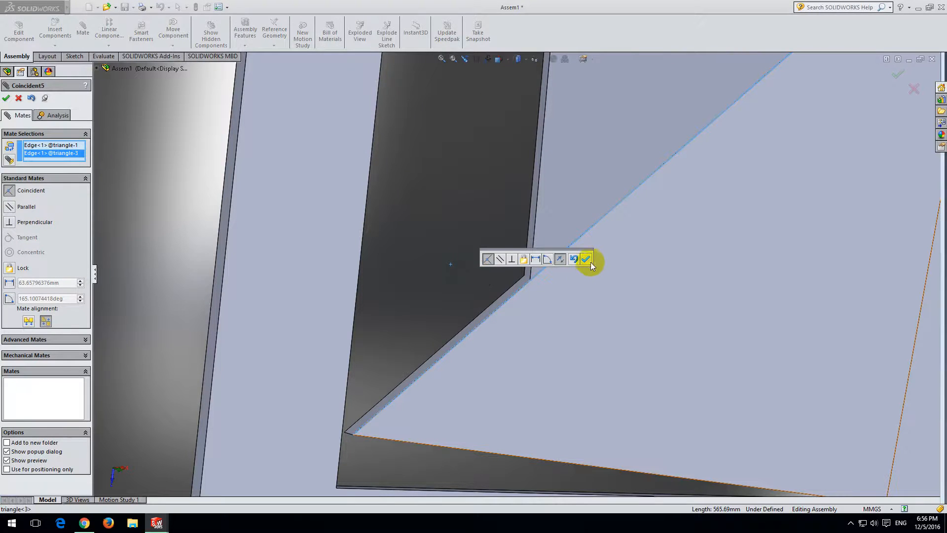
click(586, 259)
scroll(596, 283, up, 6)
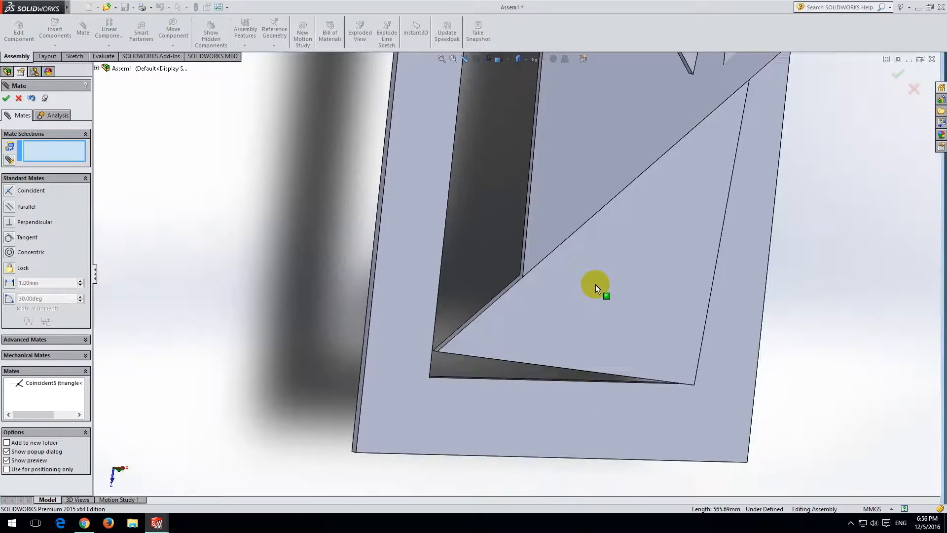
click(898, 76)
- Swing the newly mated triangle to test how it folds along the shared long edge
scroll(609, 186, down, 3)
drag(445, 289, 415, 331)
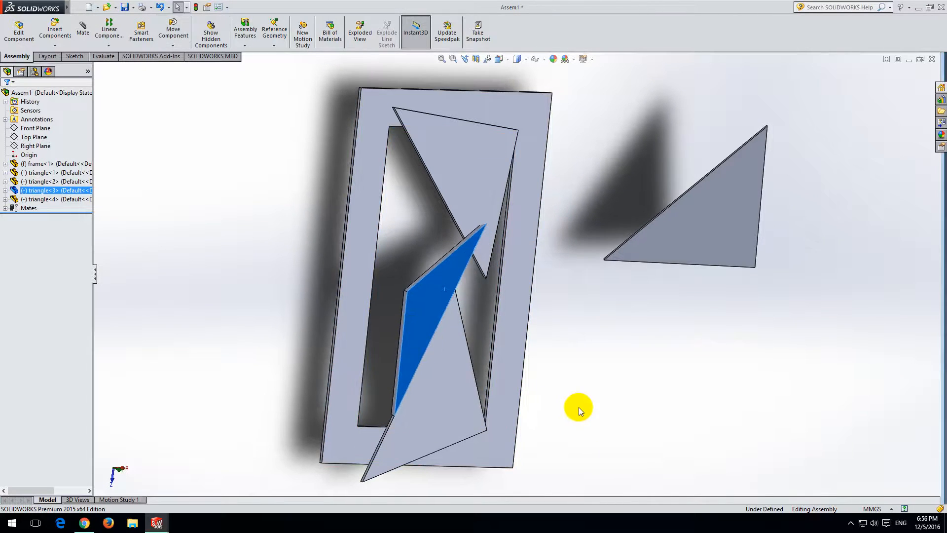
click(579, 407)
- Add a coincident mate between the lower pointed corner of the hinged triangle and the matching corner point of the lower triangle
scroll(380, 461, down, 5)
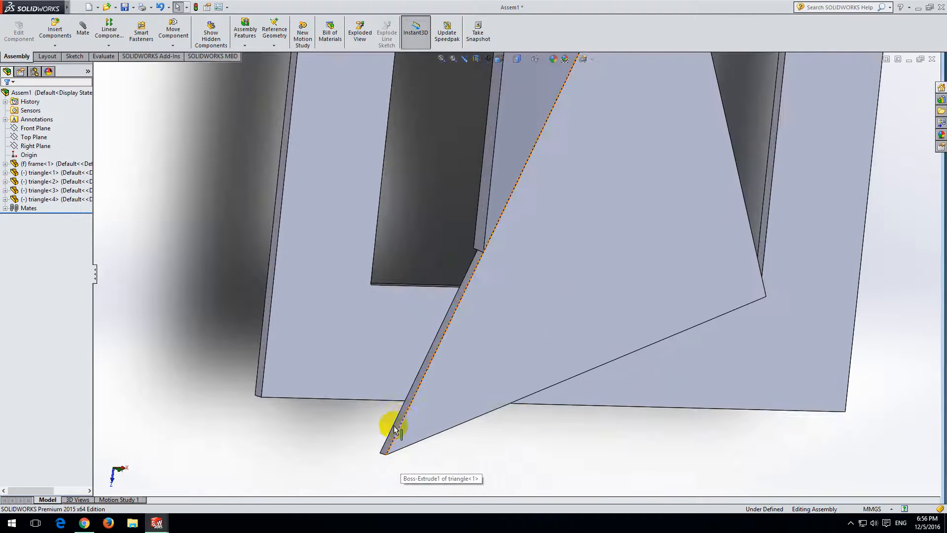
scroll(415, 418, down, 2)
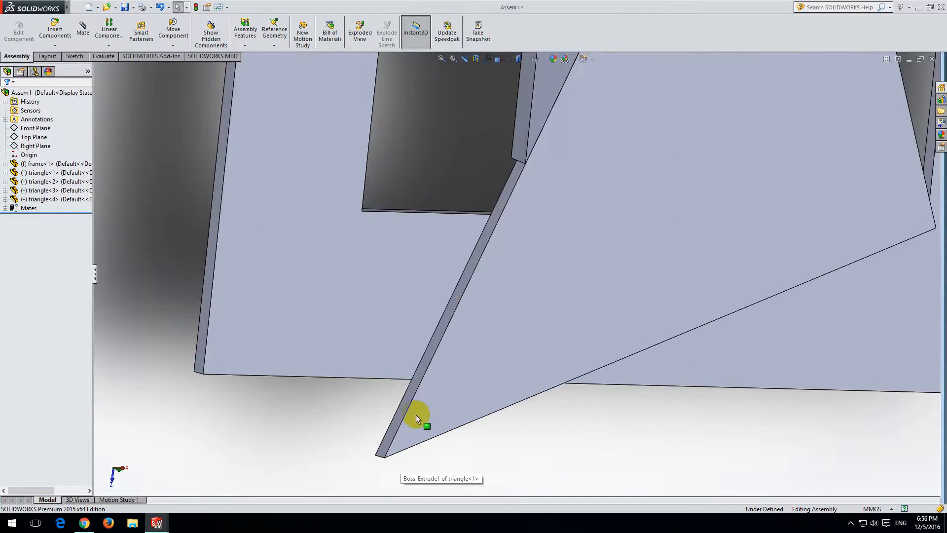
click(526, 165)
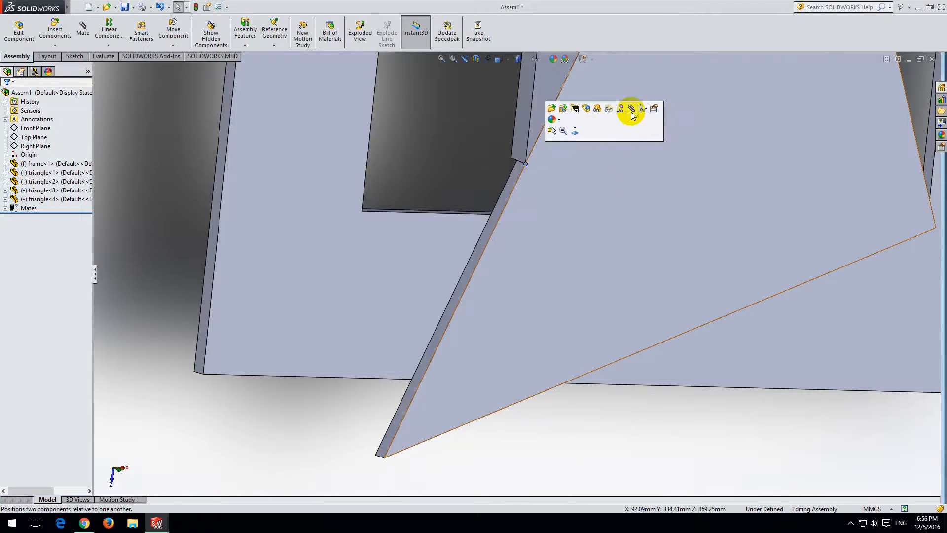
click(631, 109)
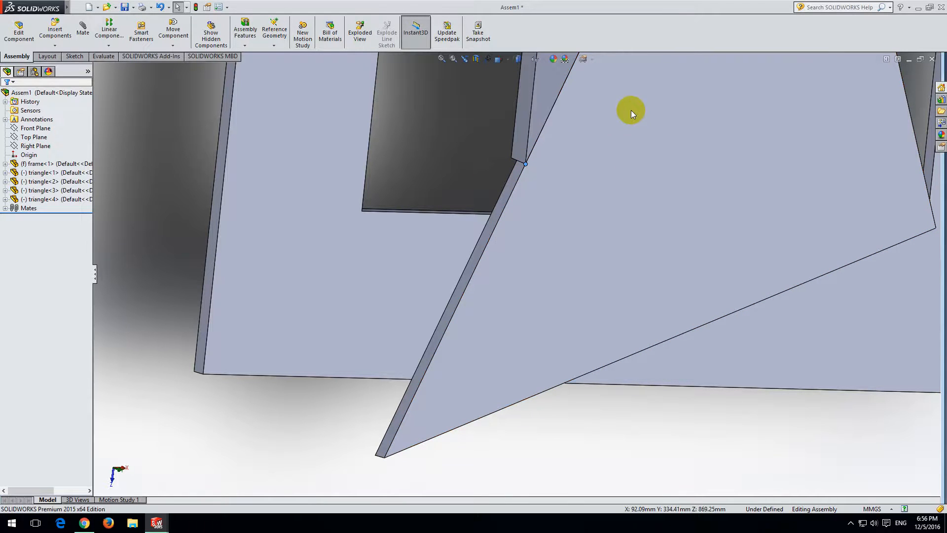
click(385, 458)
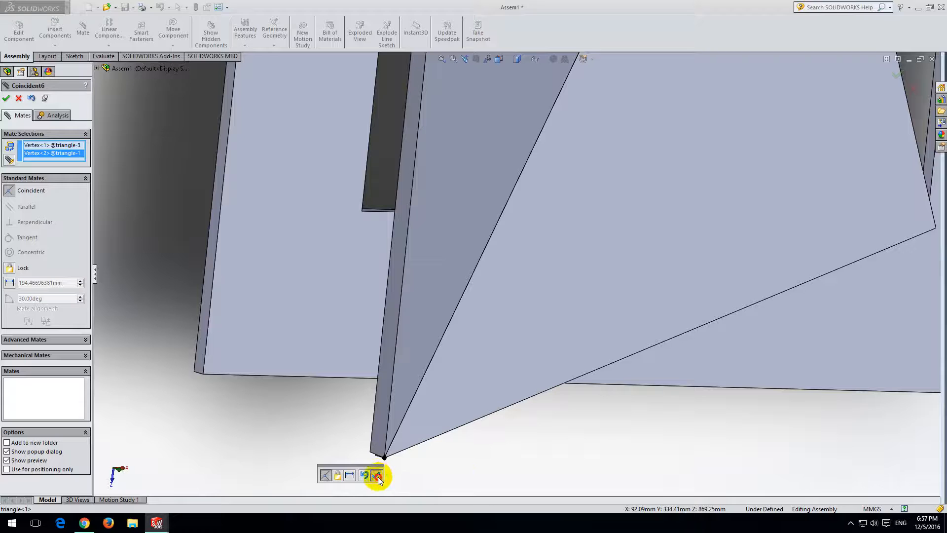
click(378, 476)
scroll(438, 480, up, 5)
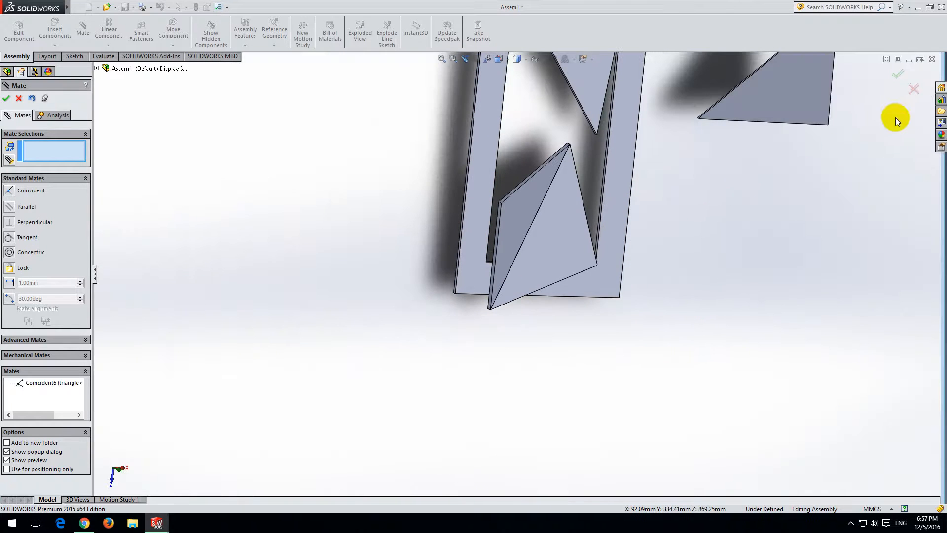
click(899, 79)
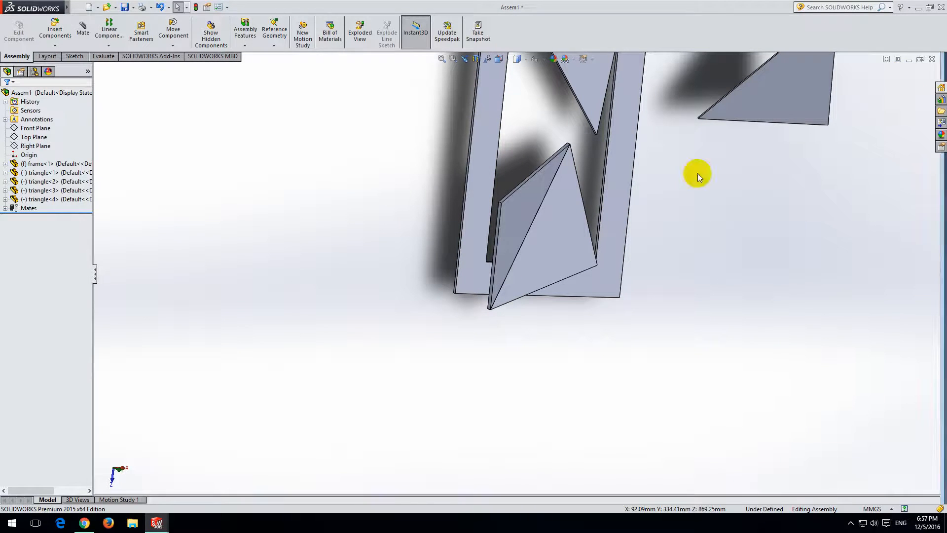
- Fold the lower pair of triangles back toward the frame opening
drag(512, 213, 581, 222)
click(552, 229)
click(668, 197)
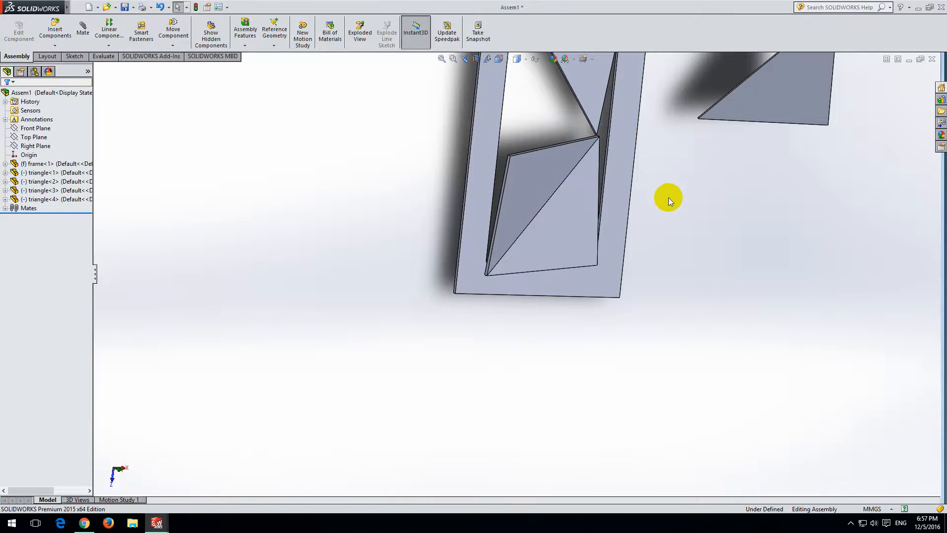
- Turn the last loose triangle so its long edge faces the upper triangle's, and move it into the frame opening beside that triangle
scroll(668, 197, up, 3)
drag(681, 175, 480, 317)
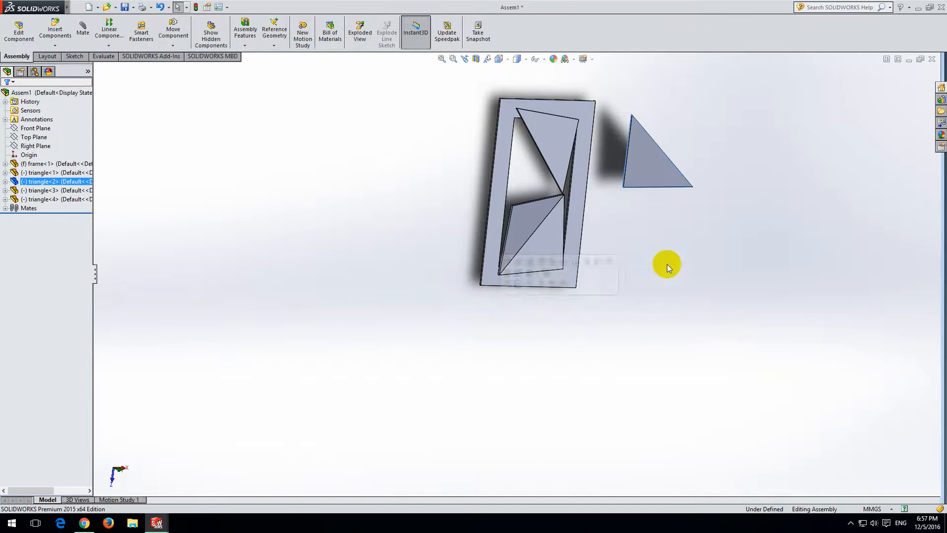
drag(656, 168, 526, 176)
click(620, 191)
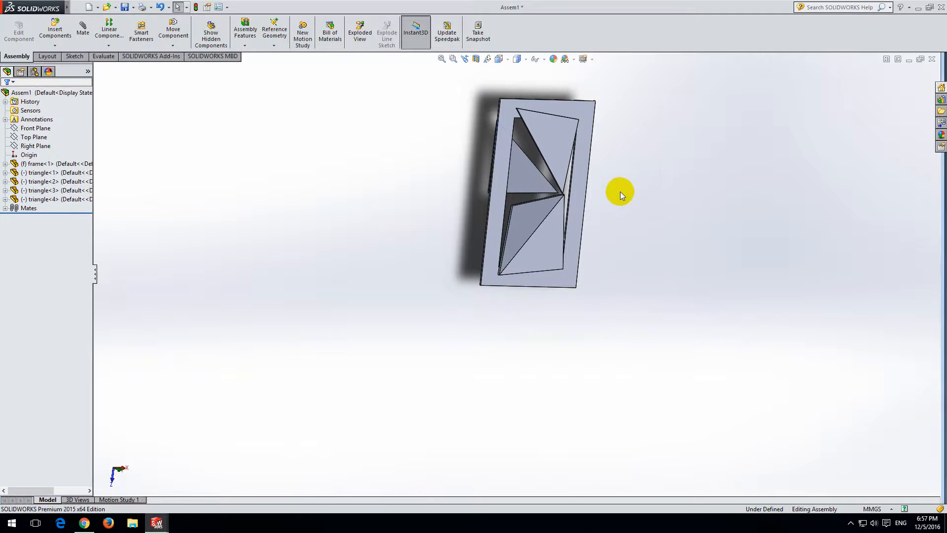
middle_drag(637, 196, 617, 183)
scroll(513, 188, down, 5)
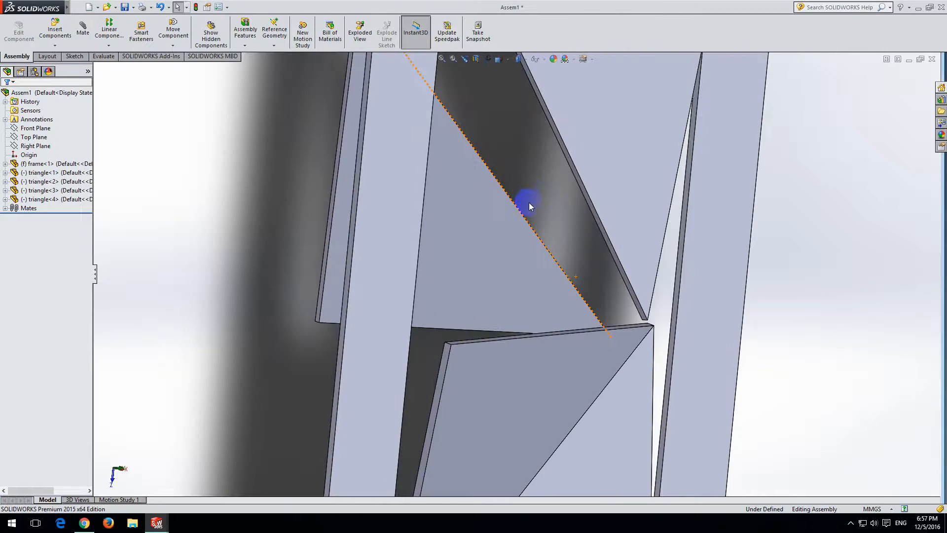
- Add a coincident mate between the long edges of triangle<2> and triangle<4>
click(537, 236)
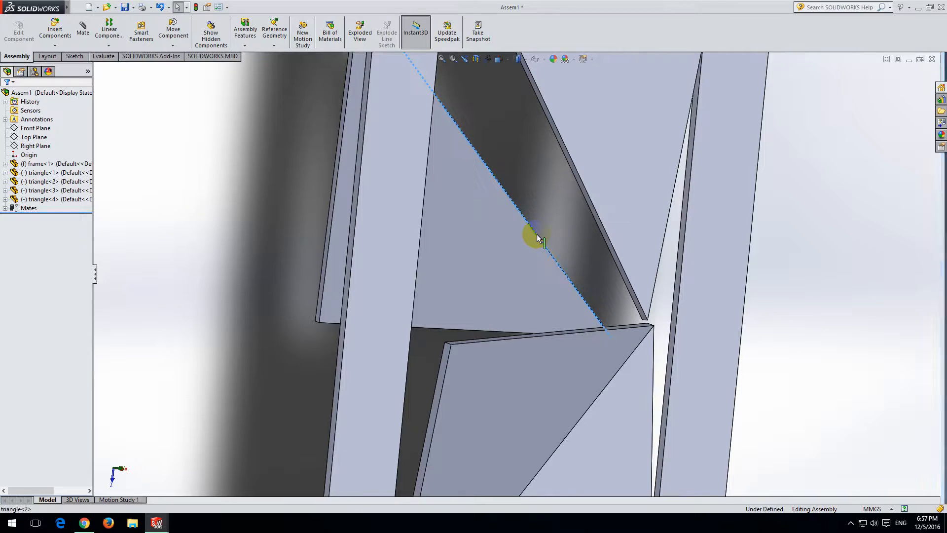
click(608, 235)
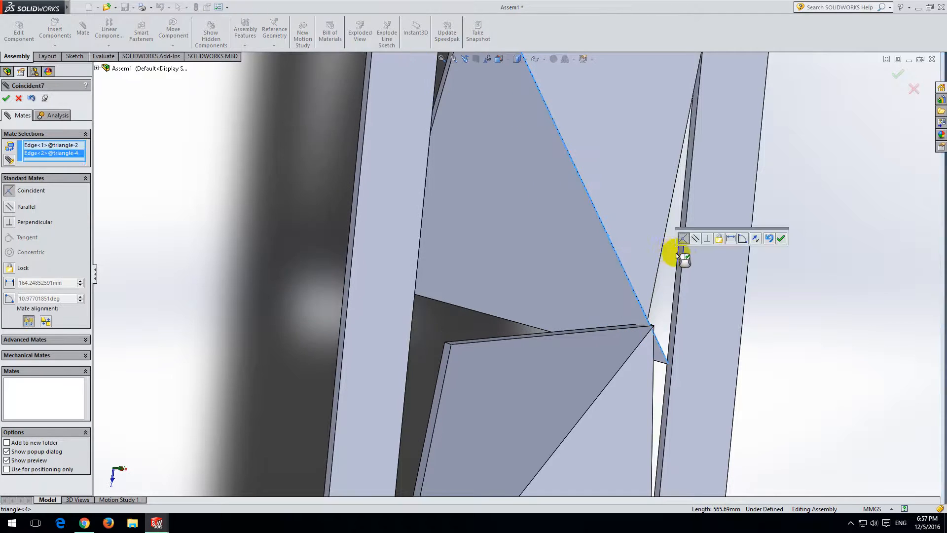
click(783, 239)
- Add a coincident mate between the upper pointed corner of triangle<2> and the matching corner point of triangle<4>, and finish mating
scroll(523, 147, up, 5)
scroll(484, 123, down, 8)
scroll(497, 143, down, 2)
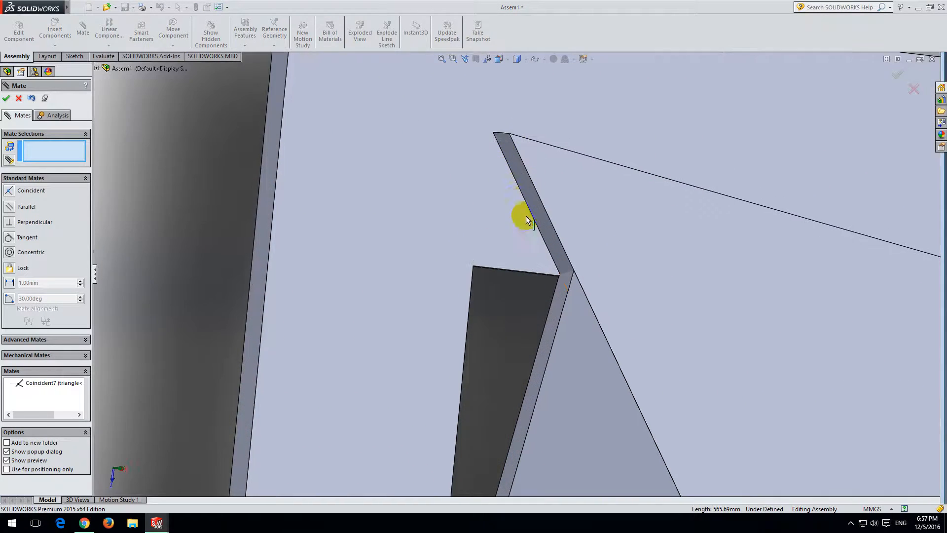
click(574, 269)
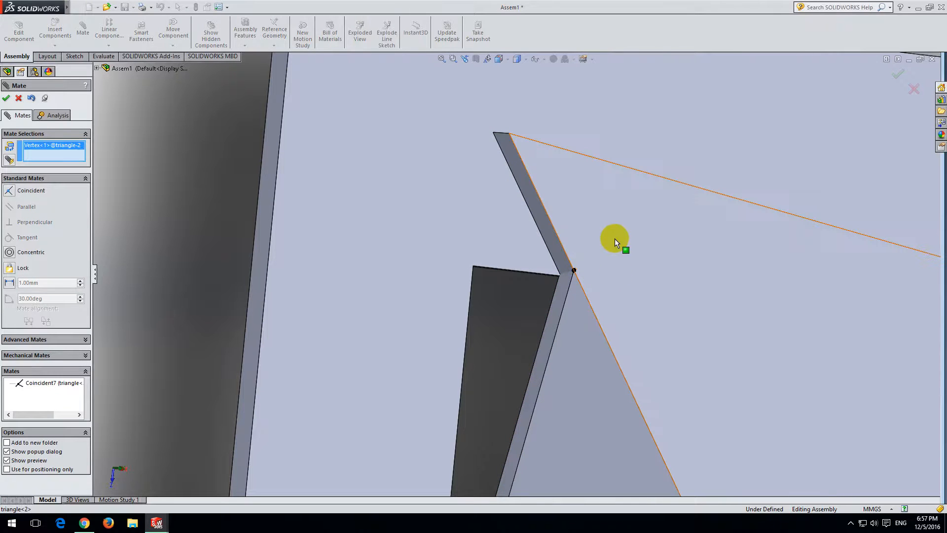
click(510, 134)
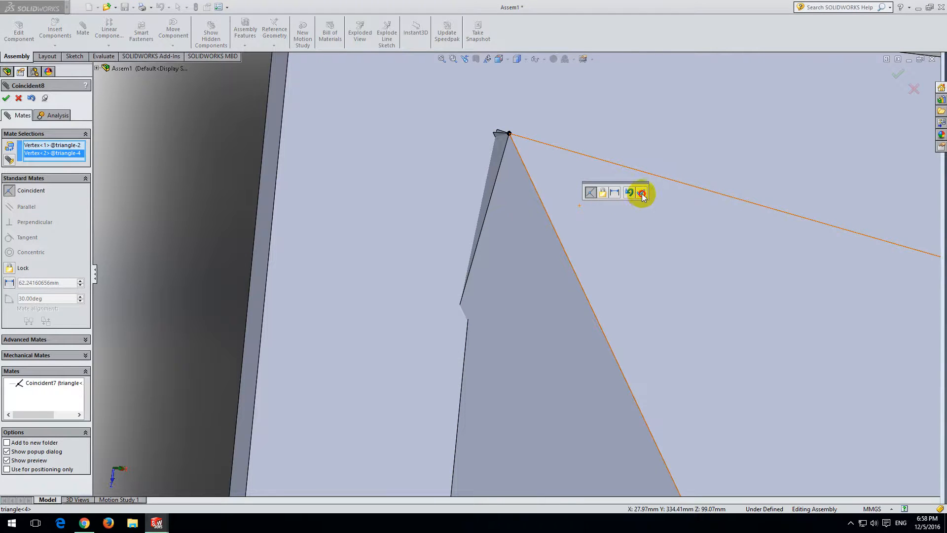
click(641, 193)
scroll(767, 237, up, 5)
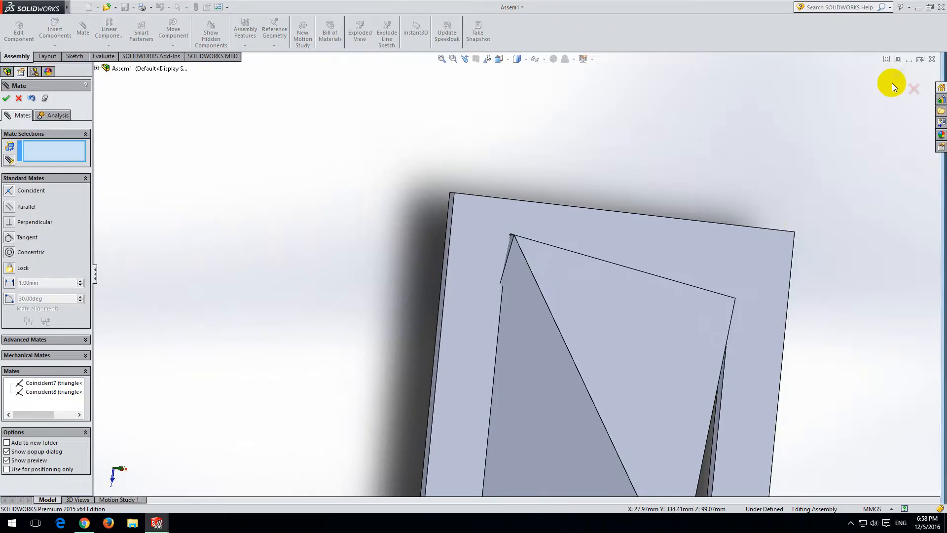
click(897, 77)
- Swing triangle<4> with its hinged partner forward out of the frame opening
scroll(759, 250, up, 4)
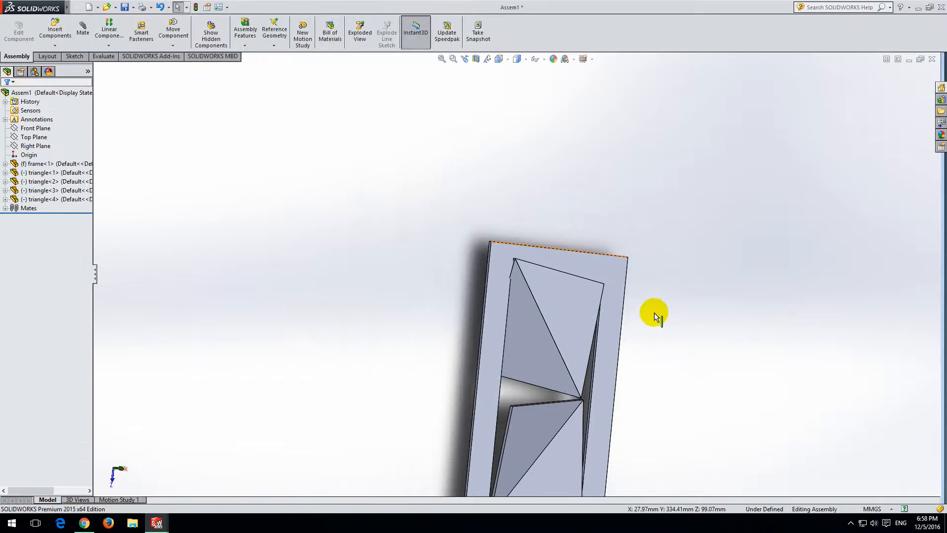
drag(597, 320, 560, 343)
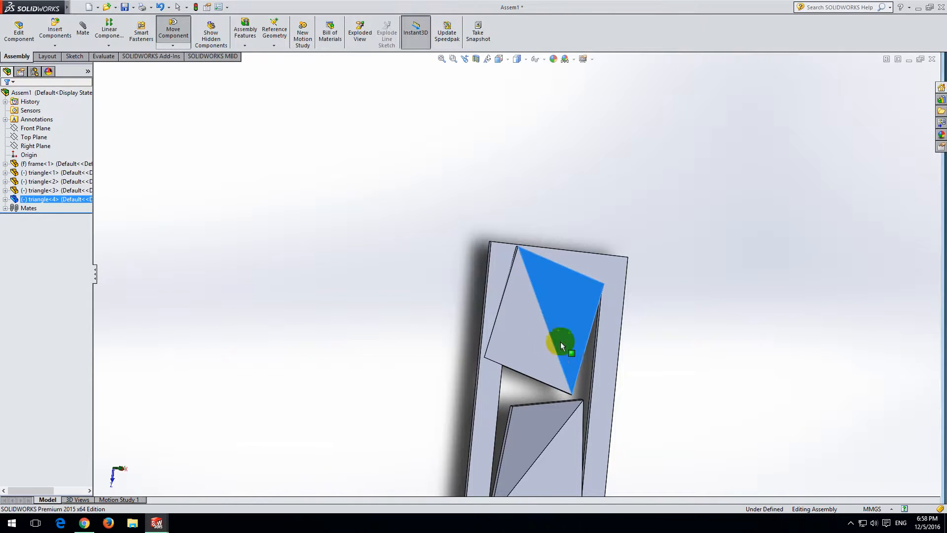
scroll(676, 371, up, 3)
- Add a coincident mate between the corner of triangle<1> at the middle of the door and the lower tip of triangle<4>
middle_drag(673, 371, 632, 391)
scroll(567, 354, down, 10)
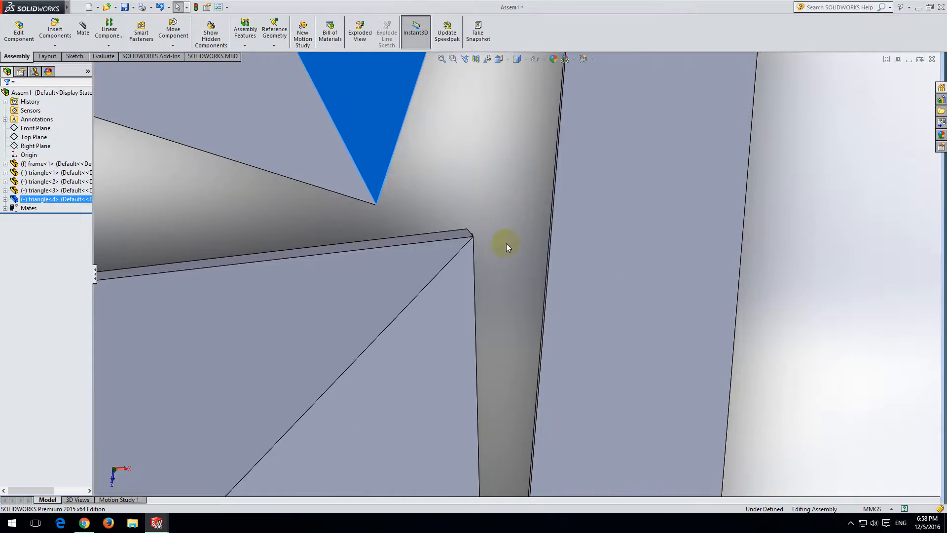
mouse_move(475, 245)
middle_down()
mouse_move(476, 231)
mouse_move(477, 266)
mouse_move(470, 261)
middle_up()
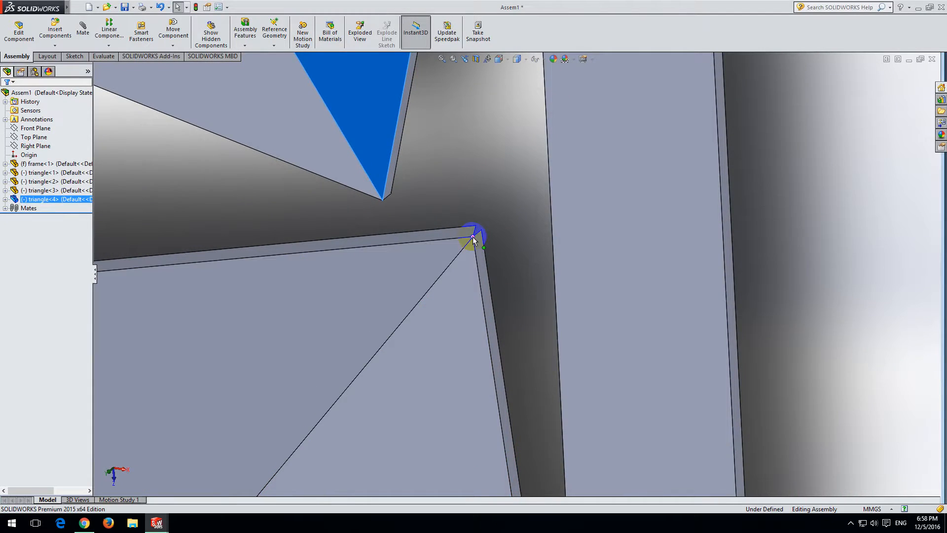
click(473, 238)
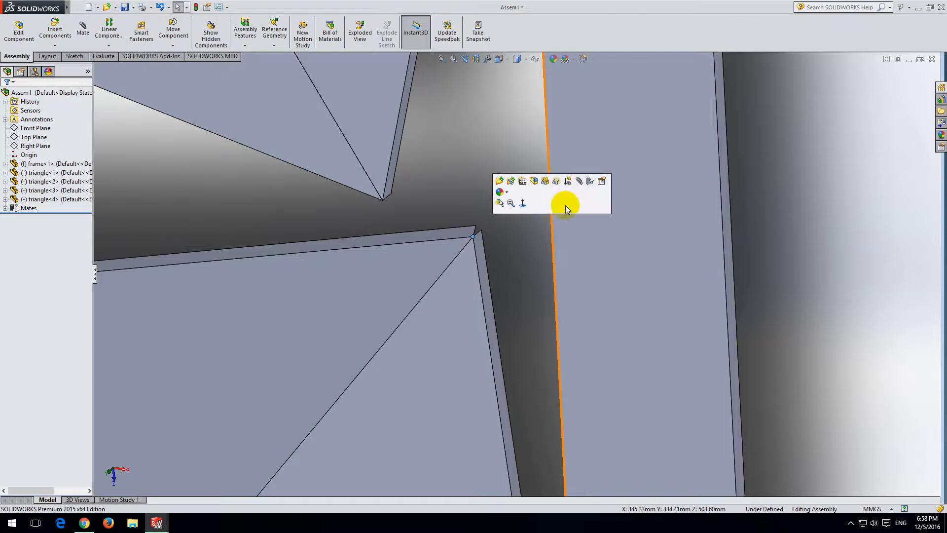
click(579, 182)
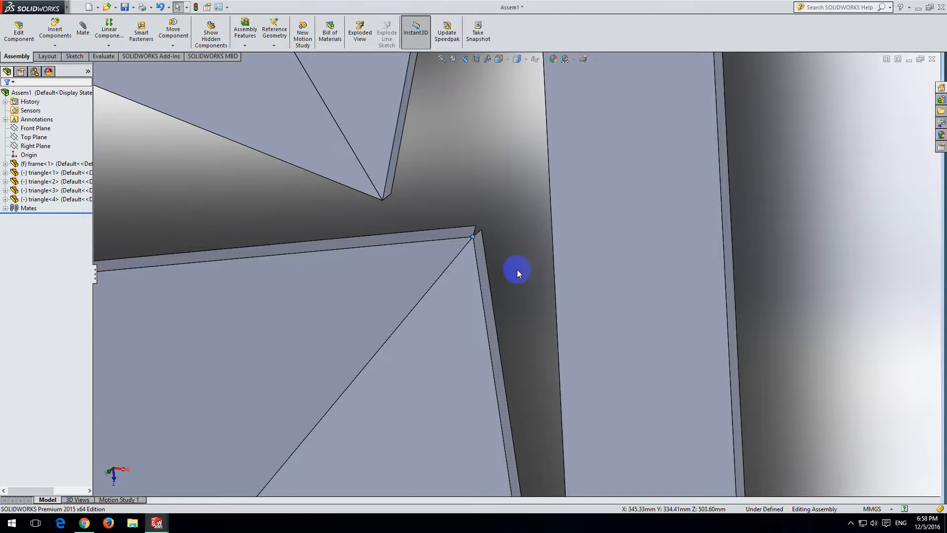
scroll(519, 274, up, 8)
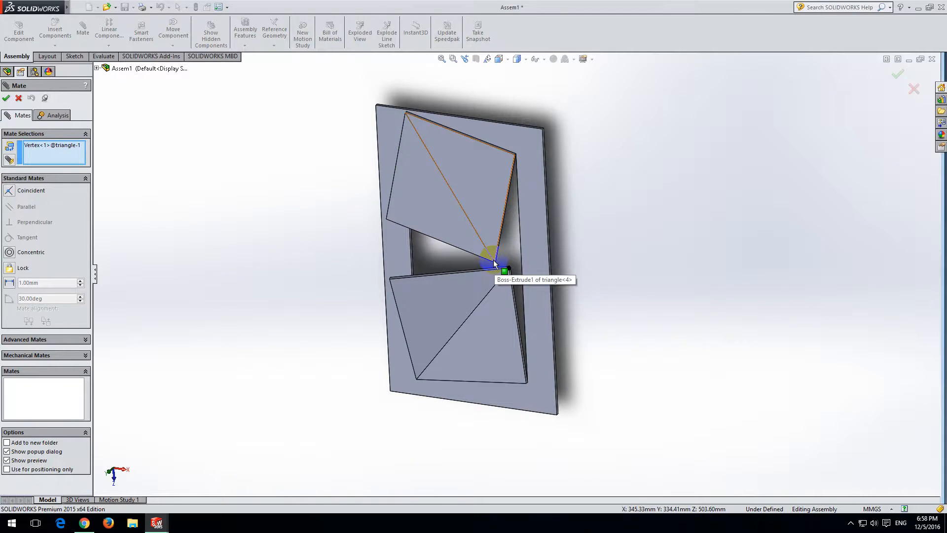
scroll(495, 261, down, 6)
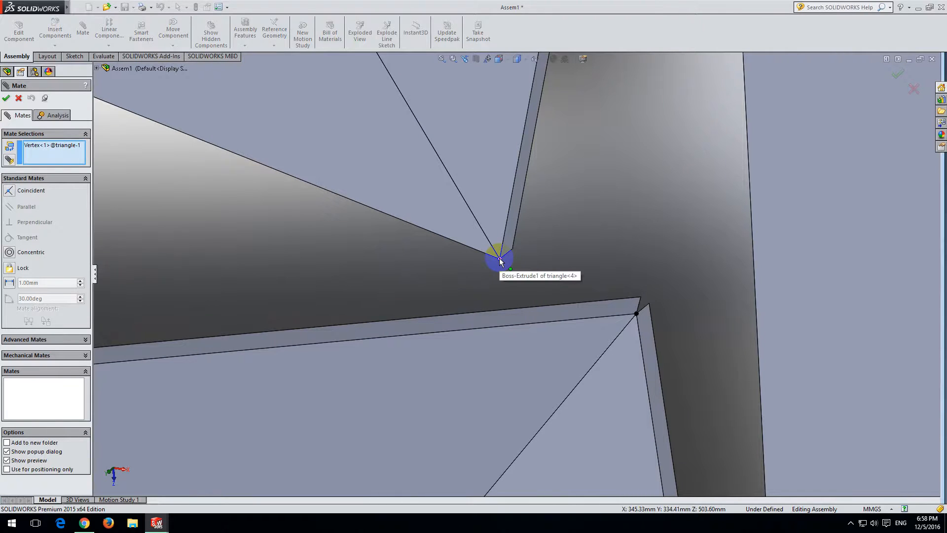
click(500, 262)
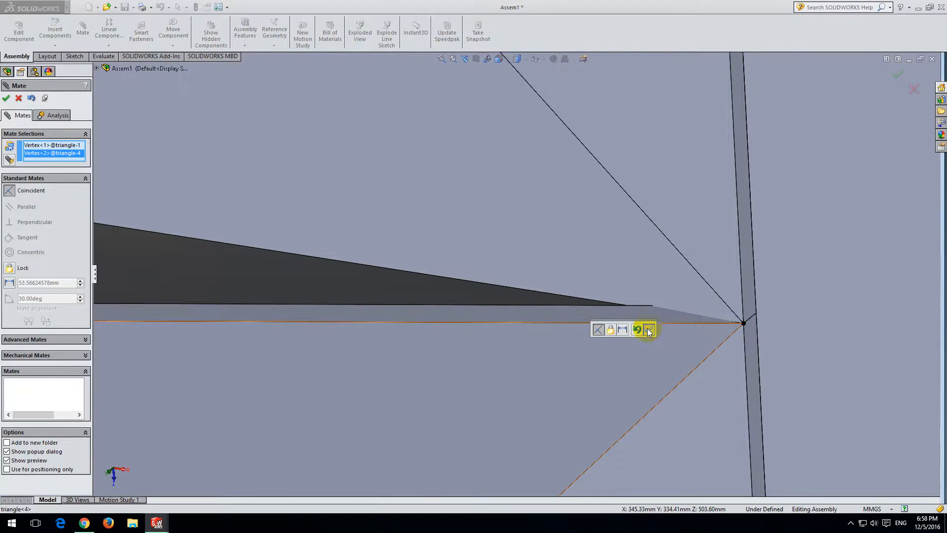
click(648, 329)
key(f)
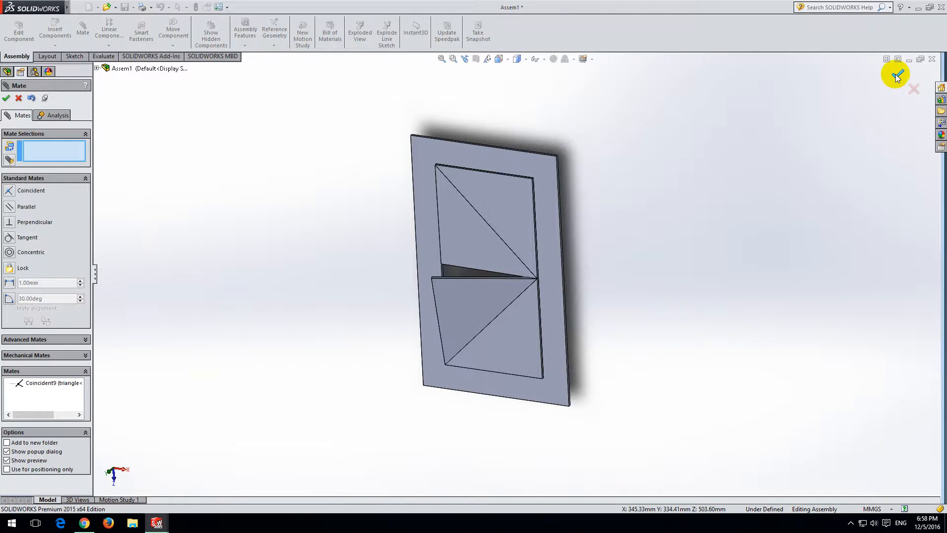
click(896, 76)
- Try to swing the mated triangles to test whether the door folds
middle_drag(617, 259, 678, 230)
drag(460, 257, 563, 303)
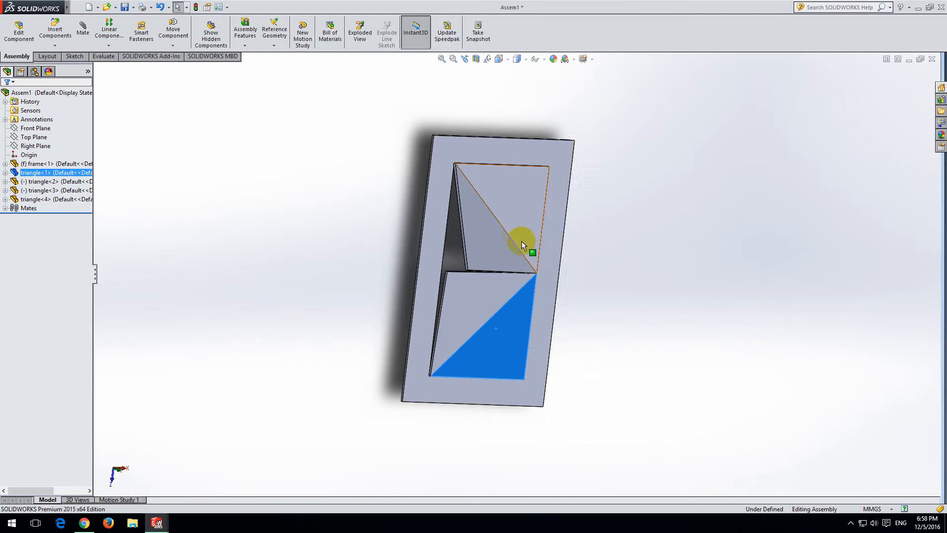
drag(518, 217, 555, 223)
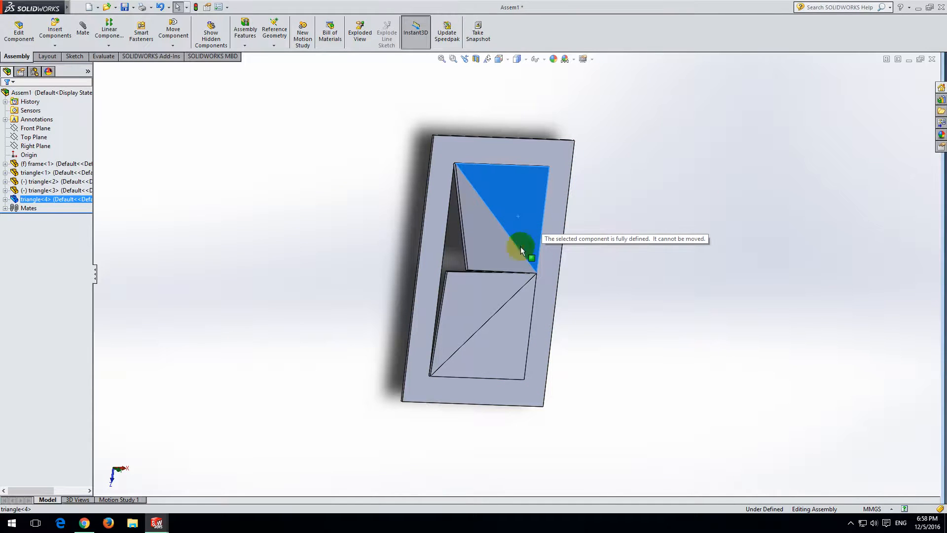
- Undo the coincident mate between the corners of triangle<1> and triangle<4>
click(160, 7)
click(161, 7)
click(161, 7)
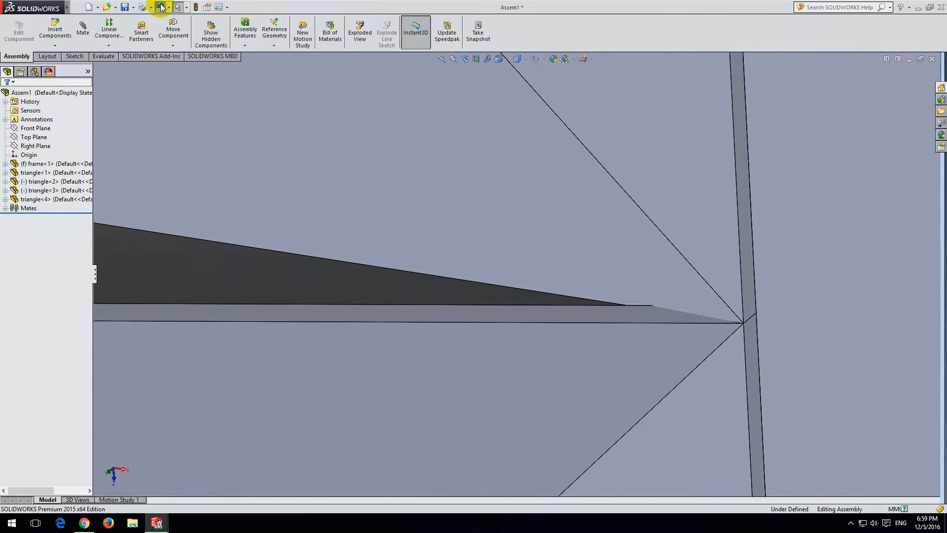
click(161, 7)
click(161, 7)
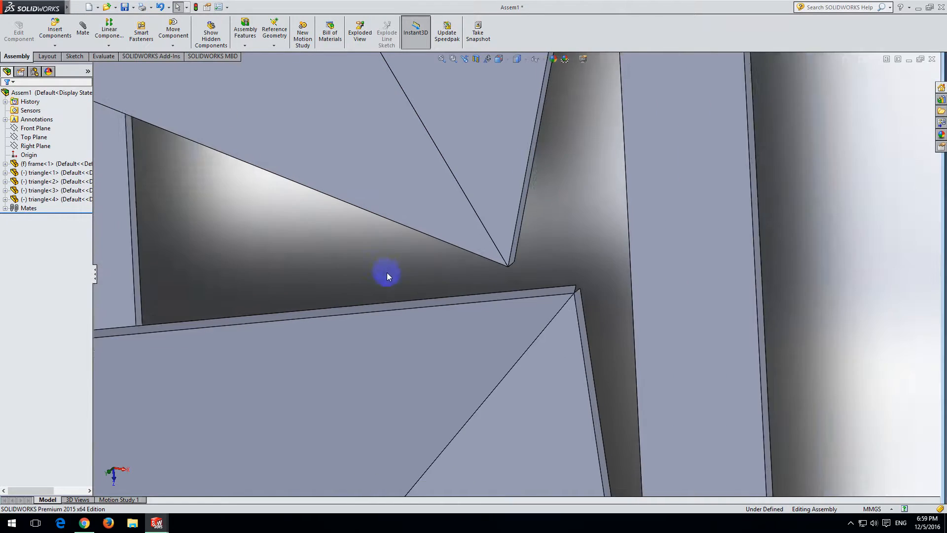
- Switch to Chrome, play the reference video to check how the upper and lower triangles connect, and return to the SOLIDWORKS assembly
scroll(451, 304, up, 7)
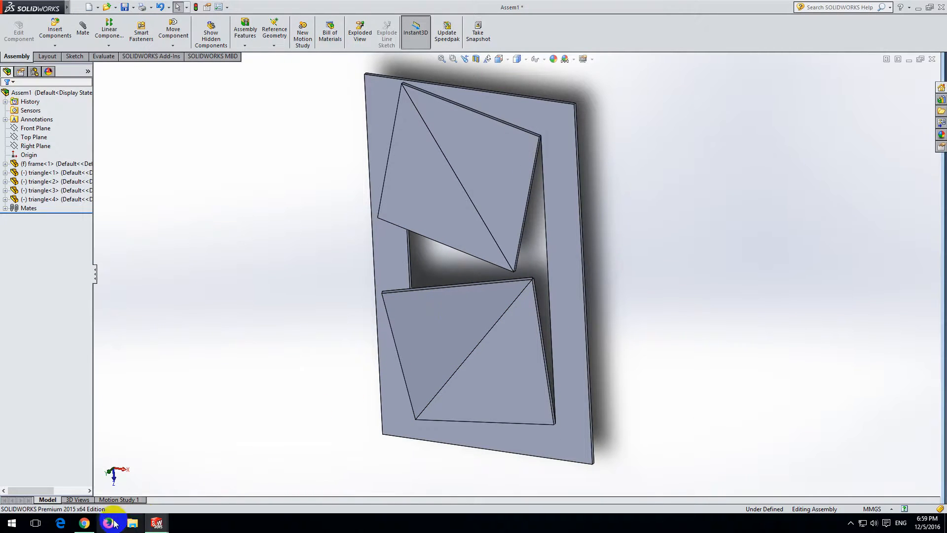
click(84, 523)
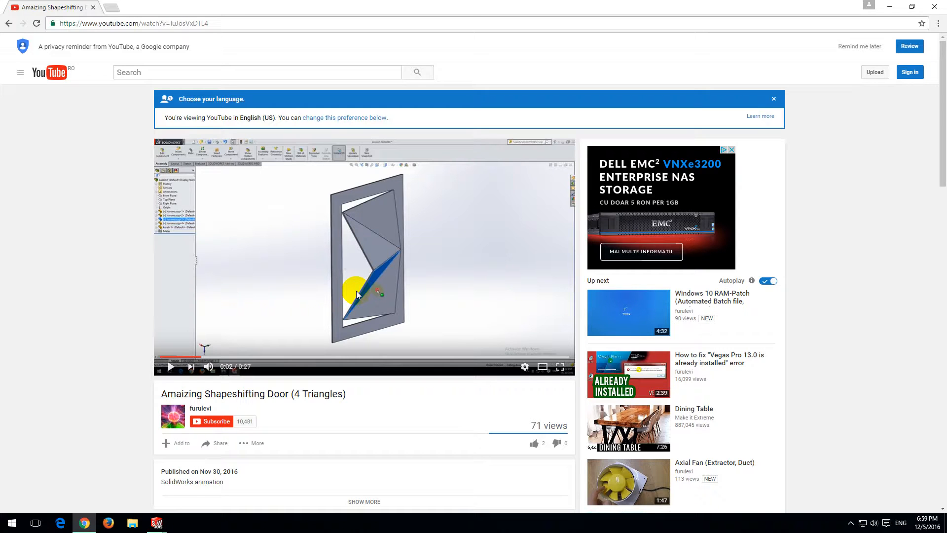
click(373, 294)
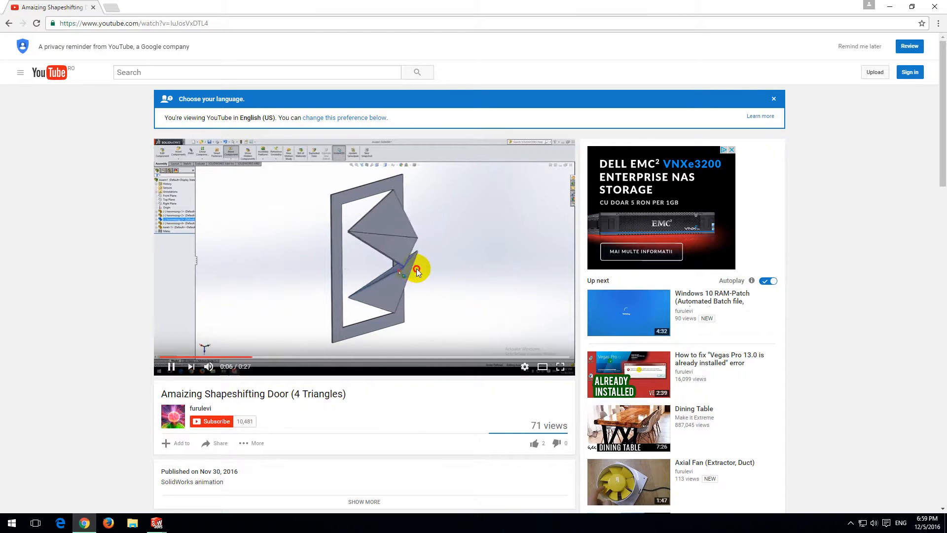
click(398, 280)
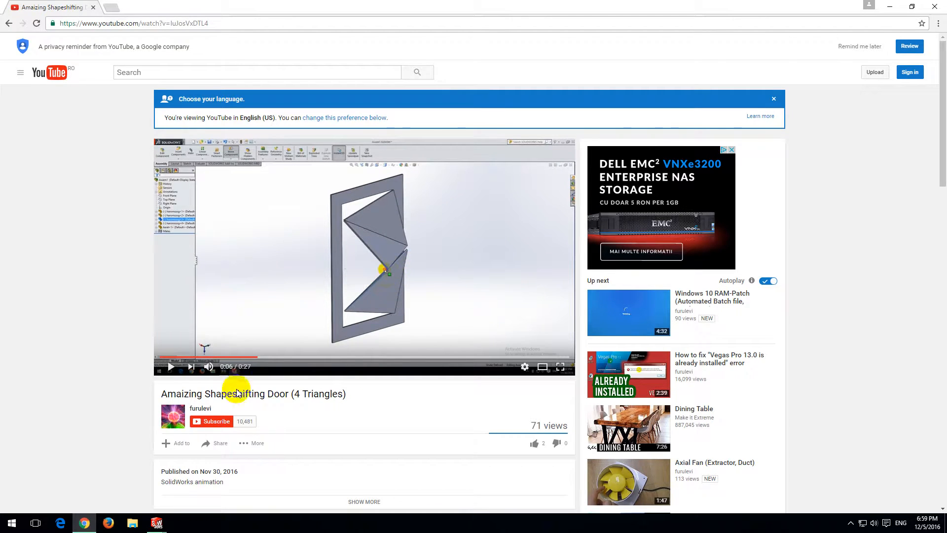
mouse_move(156, 524)
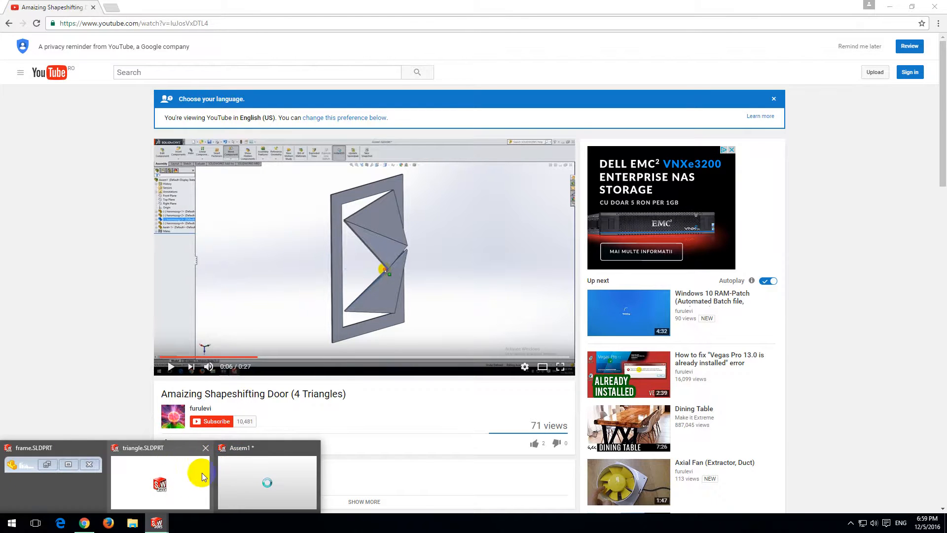
click(251, 472)
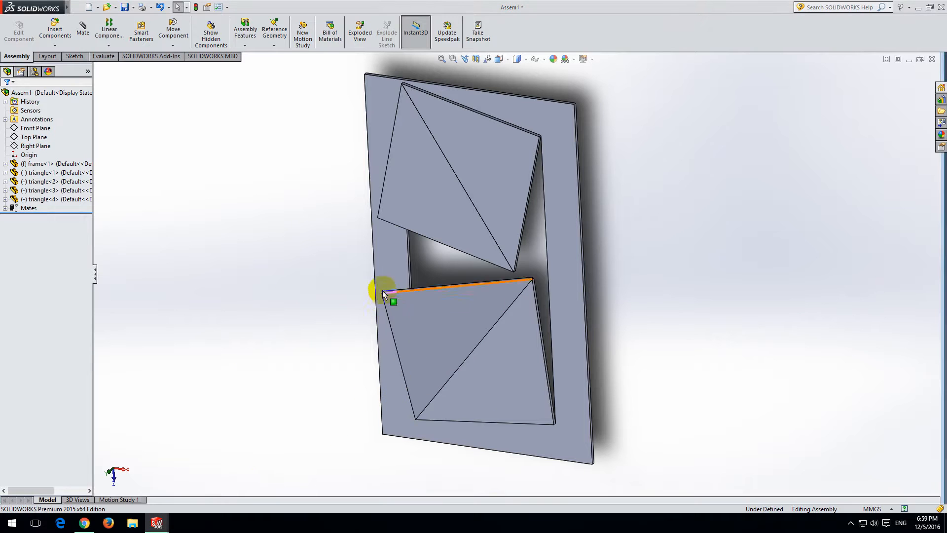
- Fold triangle<2> back along the long edge it shares with triangle<4>, toward the frame opening
middle_drag(380, 268, 462, 260)
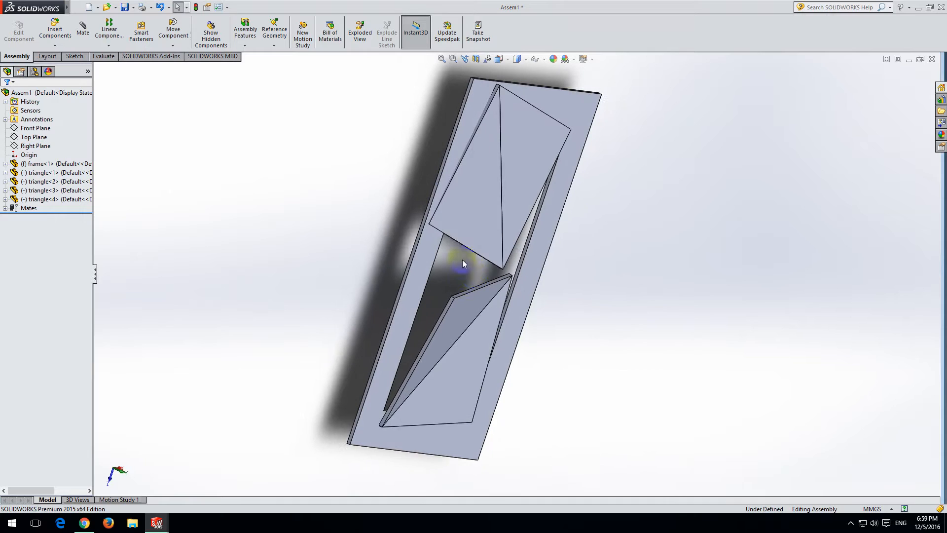
drag(440, 223, 486, 243)
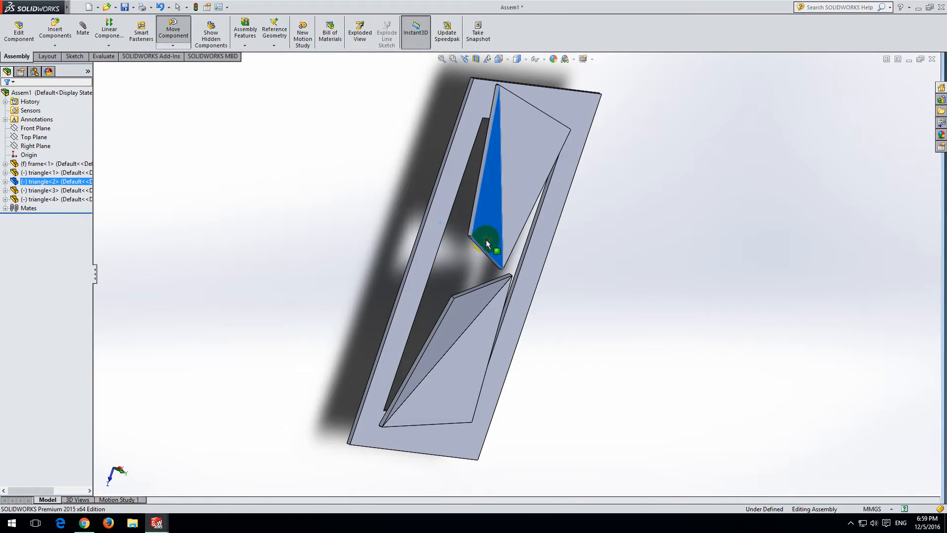
click(467, 266)
- Add a coincident mate between the rear free corner point of triangle<2> and the matching corner point of triangle<3>
scroll(466, 259, down, 5)
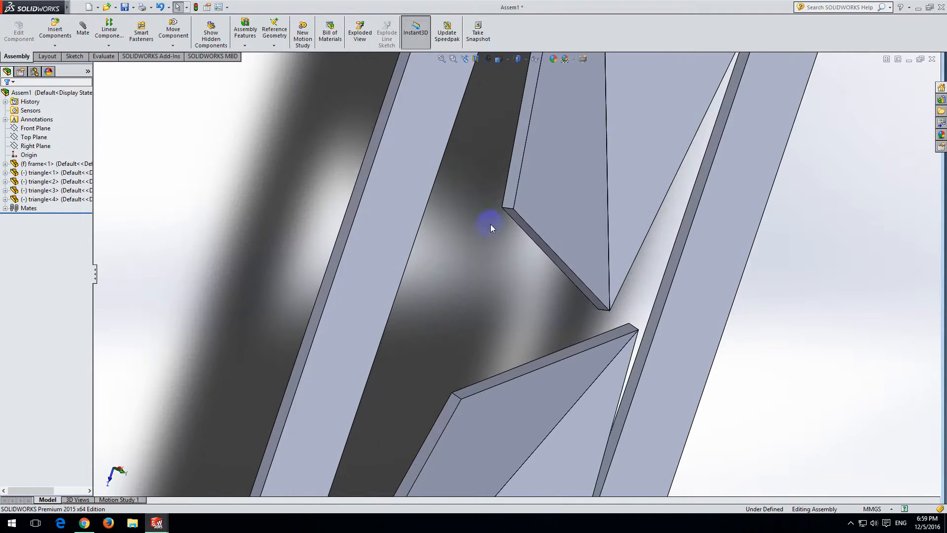
click(501, 206)
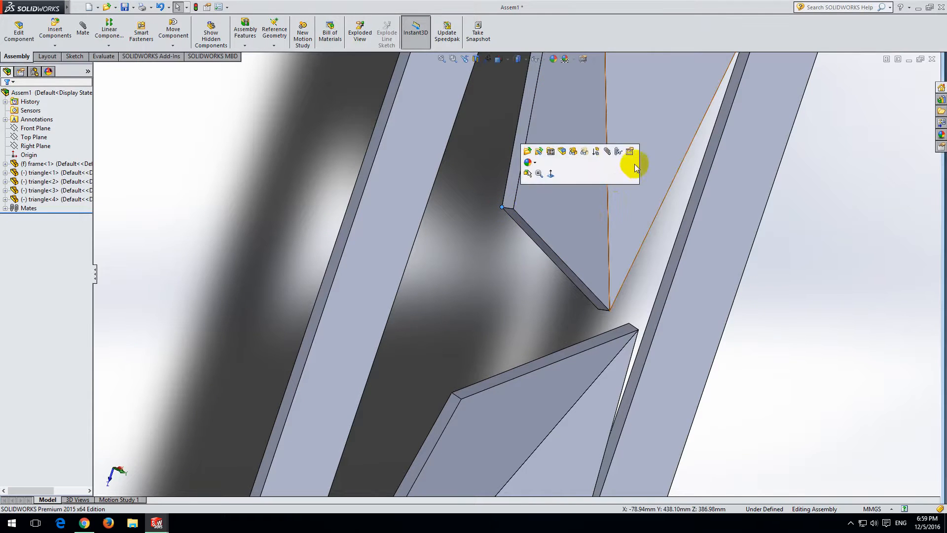
click(608, 152)
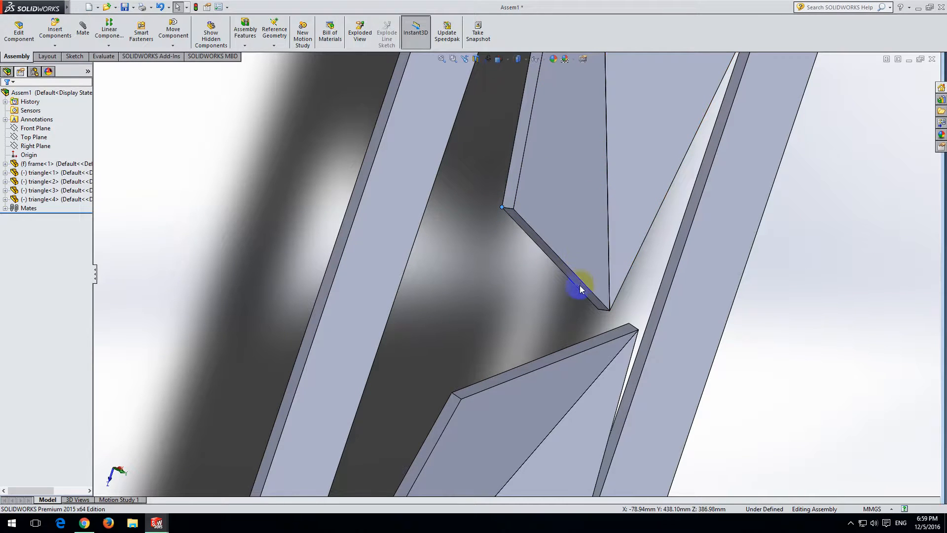
scroll(575, 296, up, 10)
middle_drag(572, 264, 549, 294)
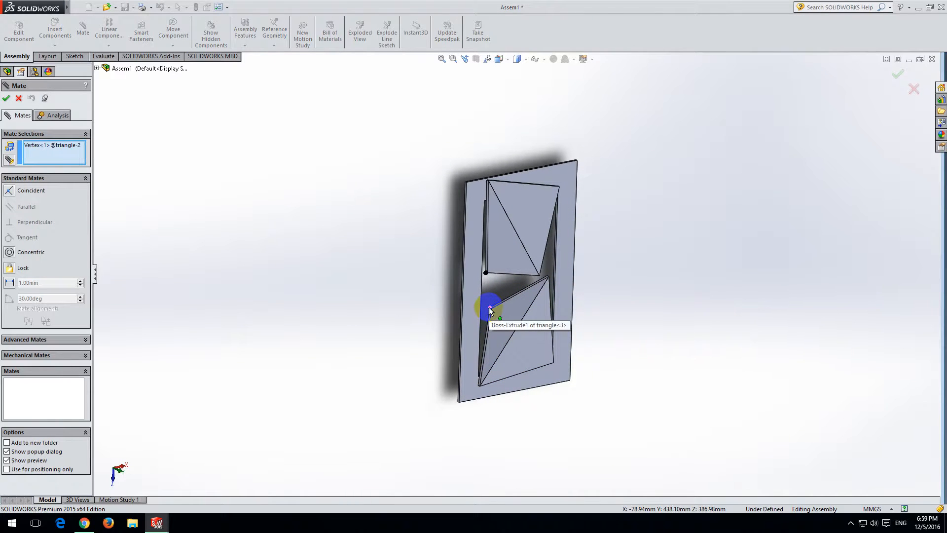
scroll(489, 307, down, 5)
scroll(508, 291, down, 2)
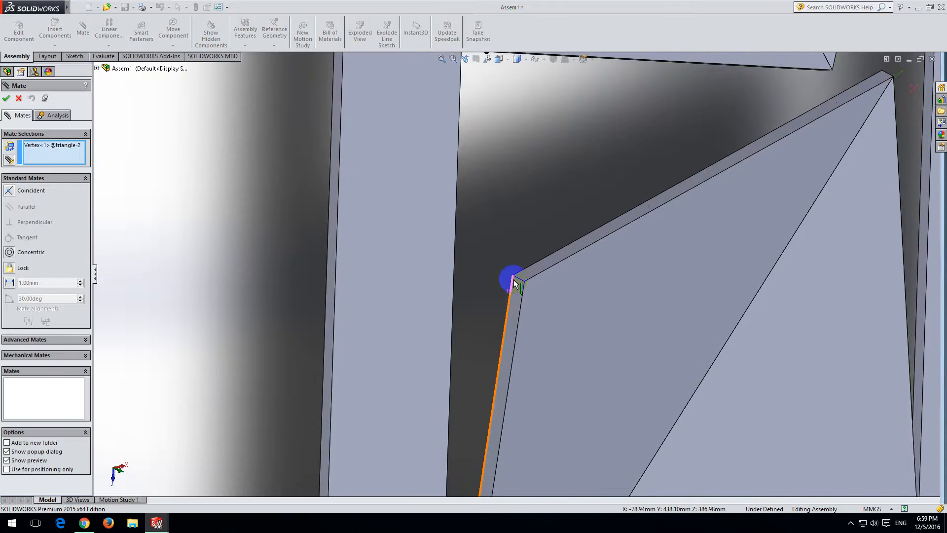
click(513, 274)
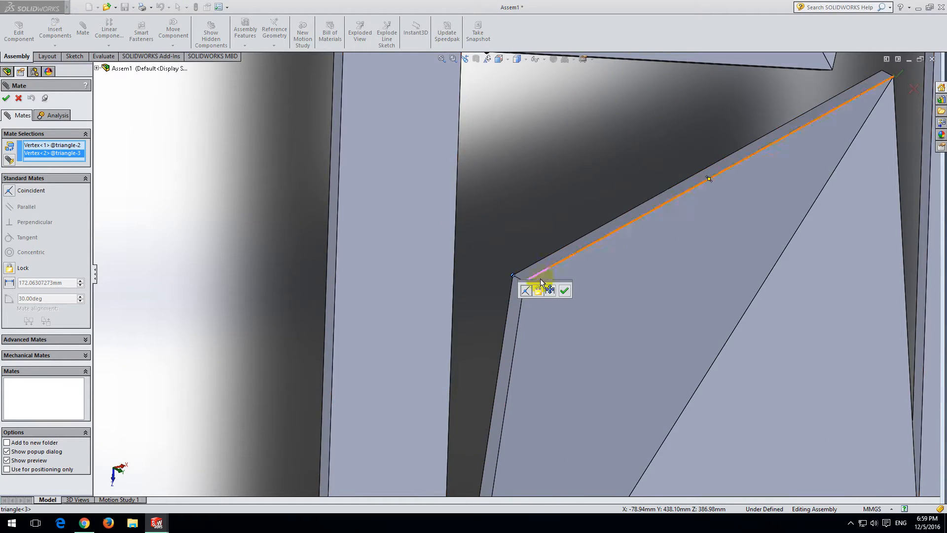
click(565, 290)
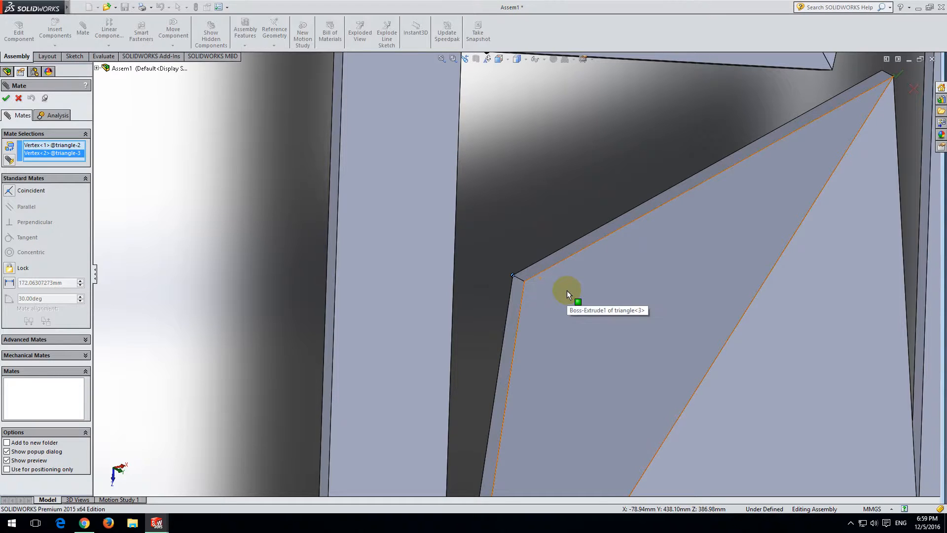
- Cancel the pending mate between the corner points of triangle<2> and triangle<3>
scroll(537, 303, up, 5)
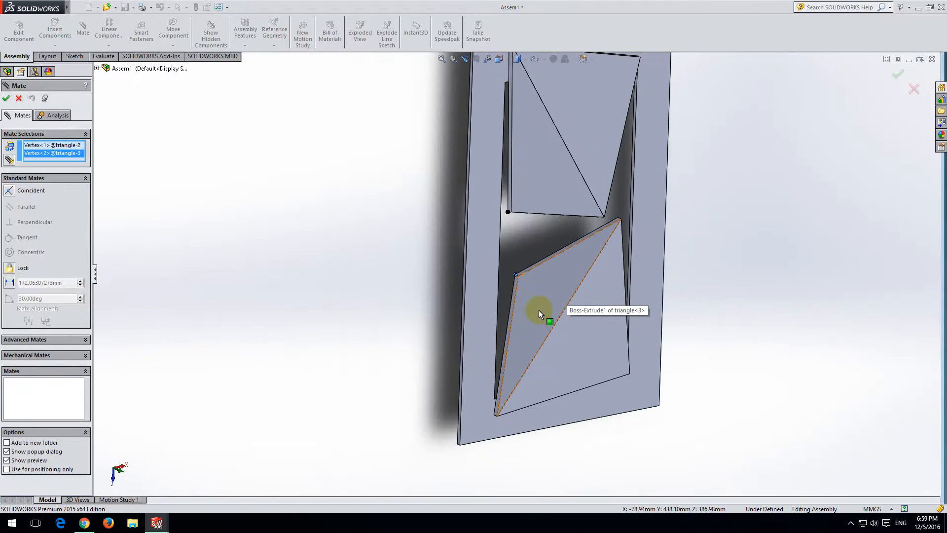
scroll(661, 243, up, 3)
scroll(632, 241, down, 2)
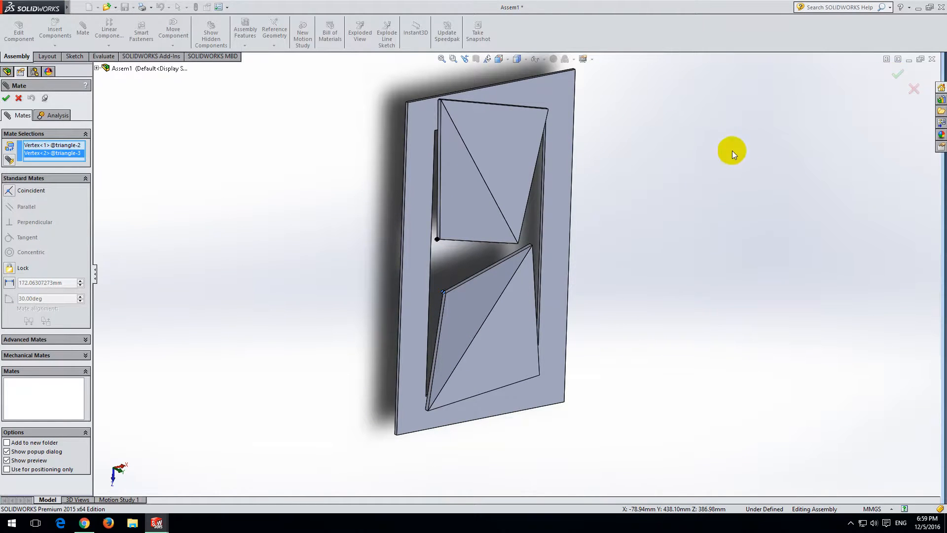
click(18, 98)
- Add a coincident mate between the rear free corner point of triangle<2> and the matching rear corner point of triangle<3>
drag(460, 250, 476, 205)
scroll(466, 220, down, 5)
click(469, 224)
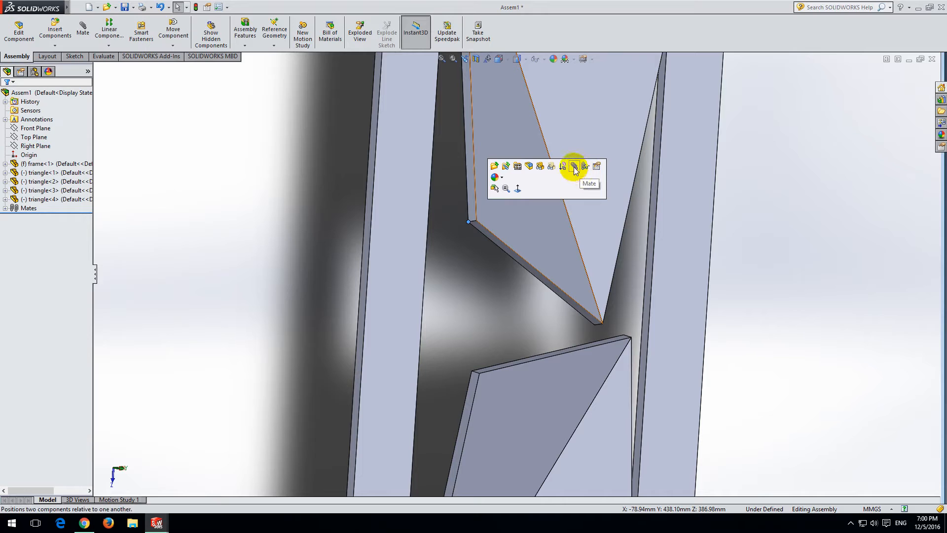
click(574, 166)
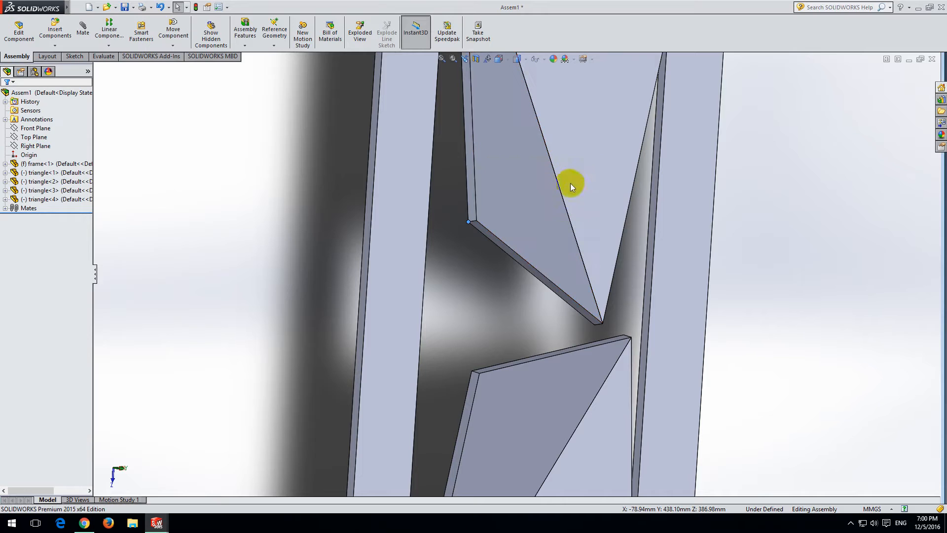
click(472, 371)
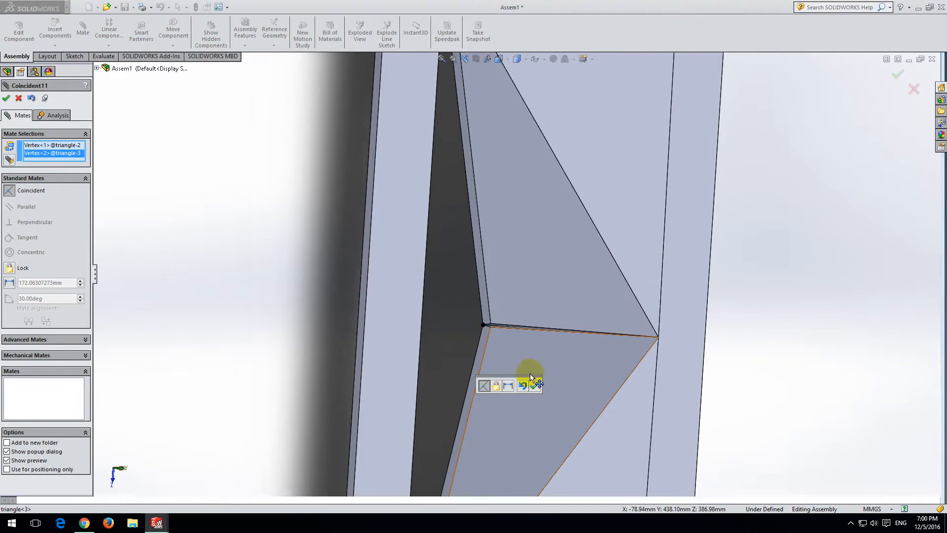
click(535, 386)
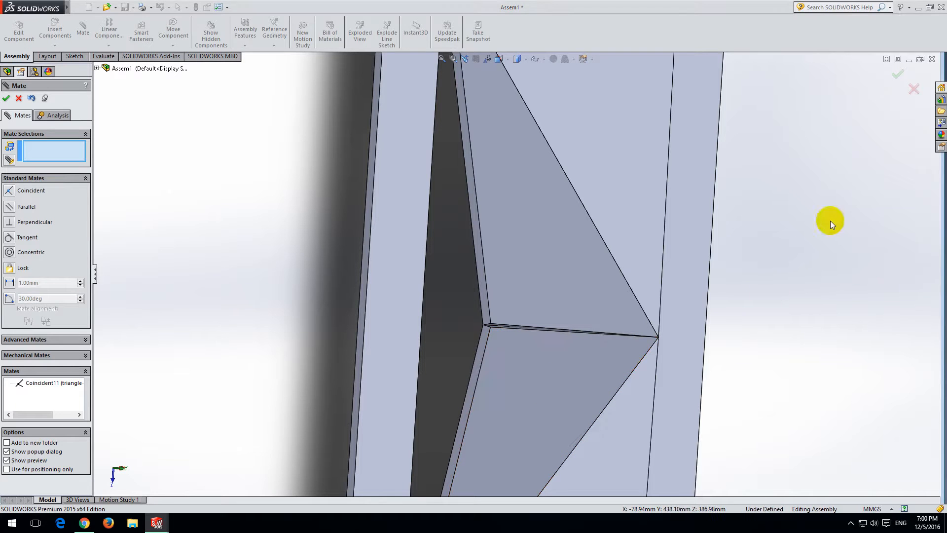
click(890, 81)
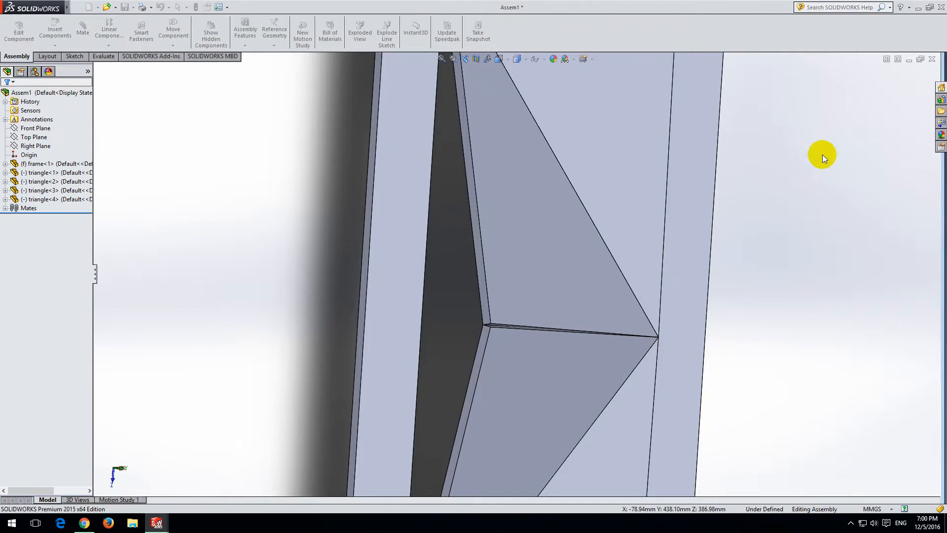
- Swing the four joined triangles out of the frame opening to the far side of the frame by moving triangle<2>
scroll(822, 155, up, 10)
middle_drag(697, 231, 672, 269)
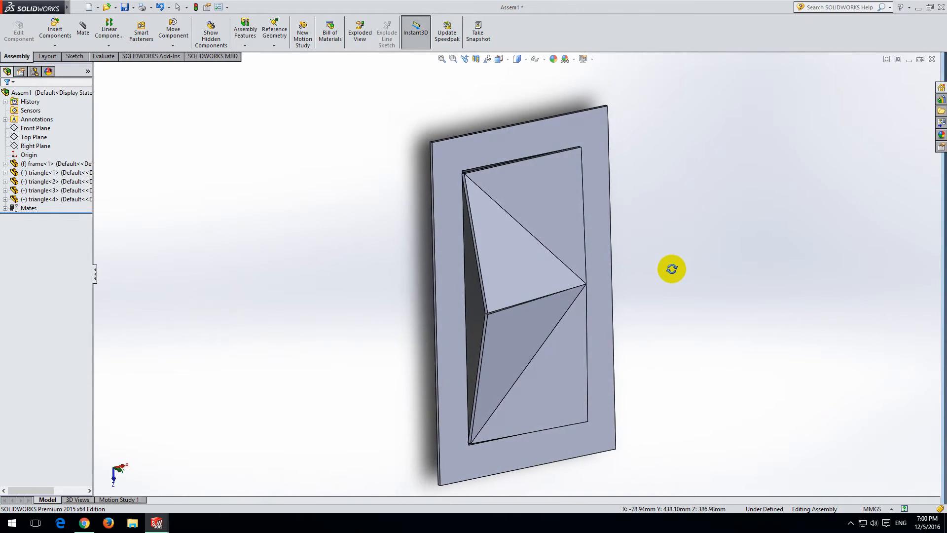
drag(490, 301, 721, 226)
middle_drag(774, 221, 687, 267)
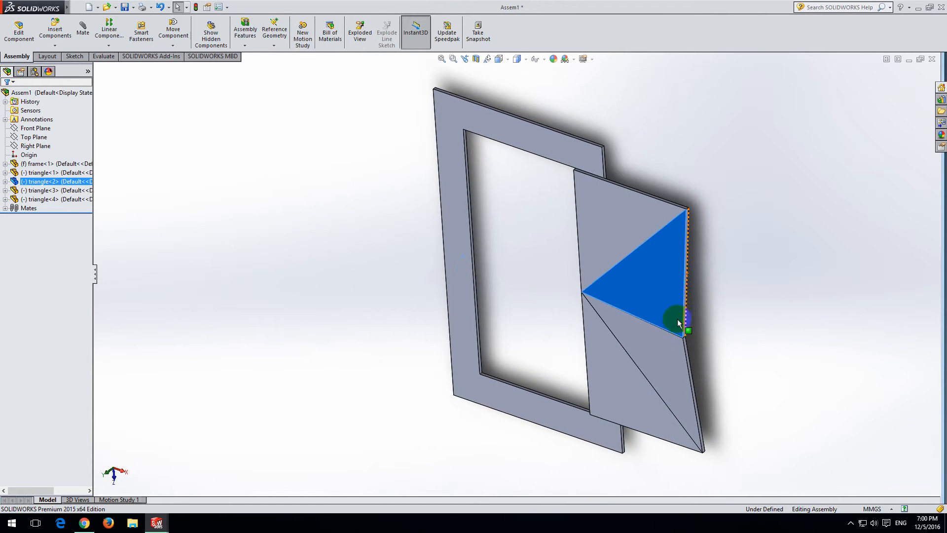
- Move triangle<2> back to the frame opening and across it again to test the folding motion
drag(665, 339, 471, 270)
scroll(476, 267, up, 5)
middle_drag(514, 267, 605, 334)
scroll(507, 281, up, 3)
scroll(503, 283, down, 6)
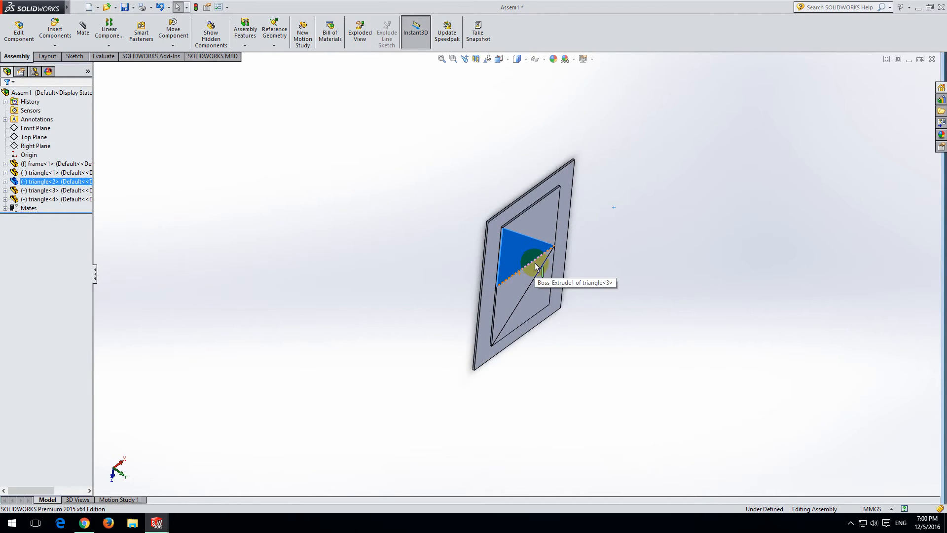
drag(493, 283, 573, 241)
key(Escape)
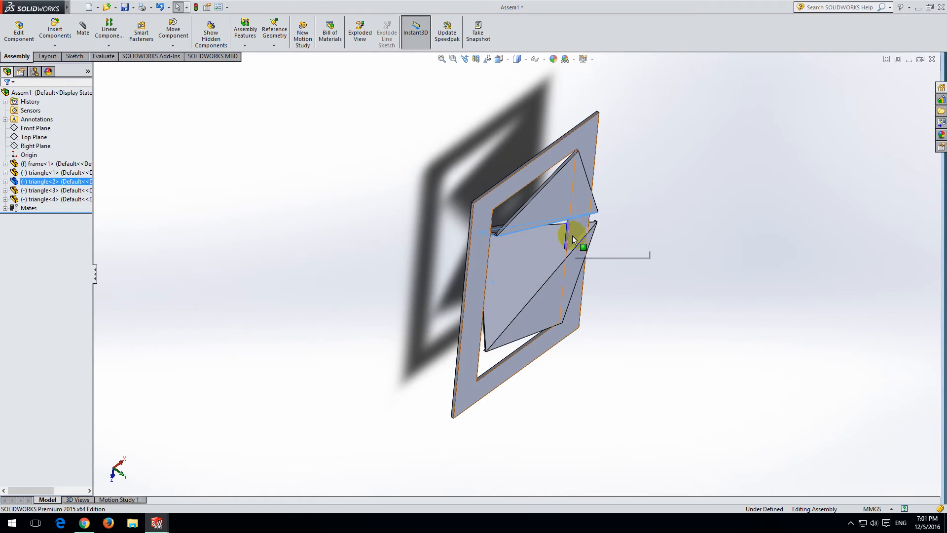